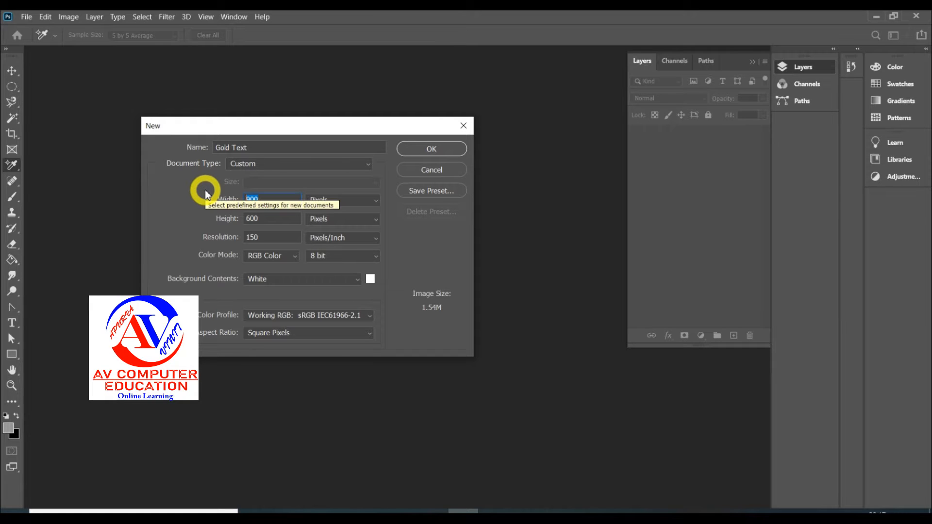
Create the Gold Text document at 640 × 480 pixels with a resolution of 72 pixels per inch.
type("640")
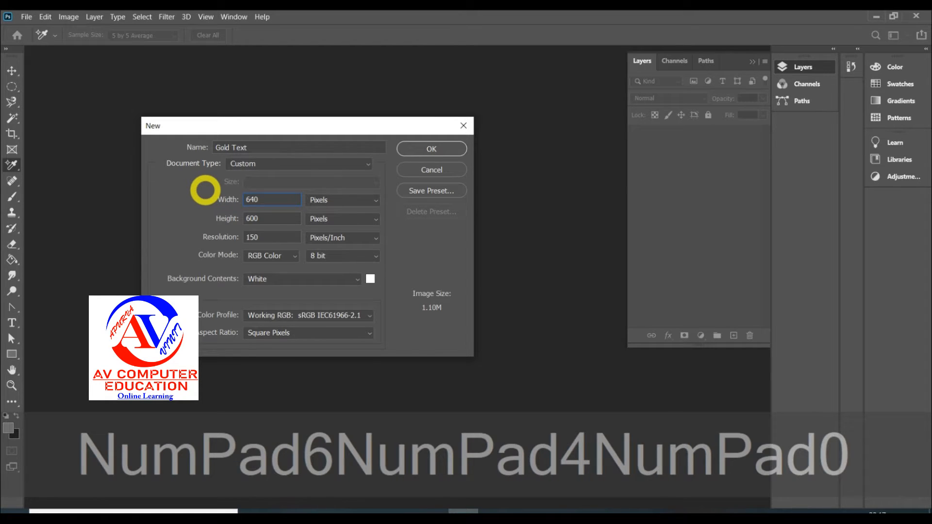
left_click_drag(267, 218, 192, 206)
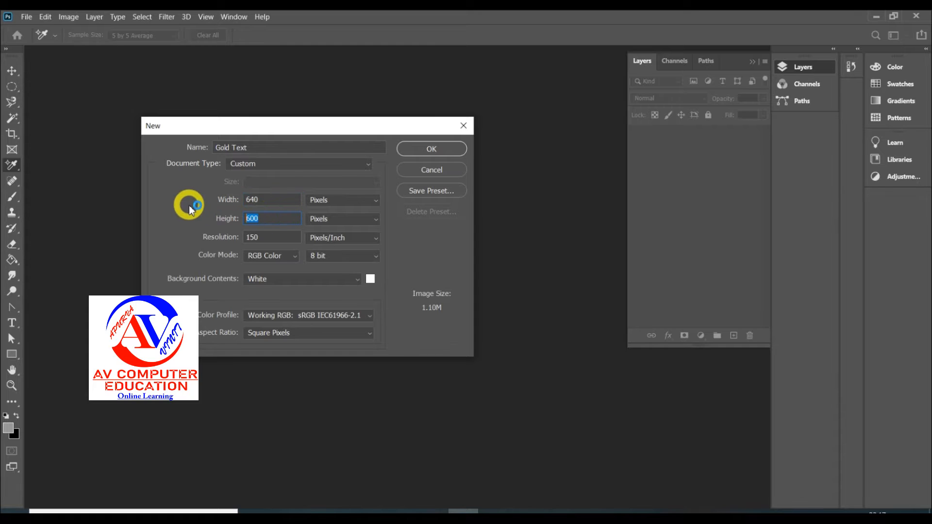
type("480")
left_click_drag(265, 237, 206, 240)
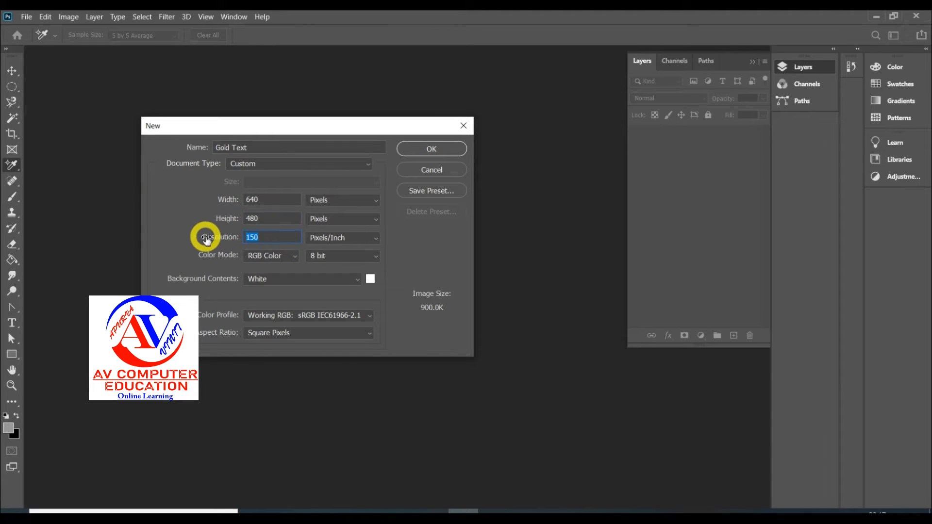
type("72")
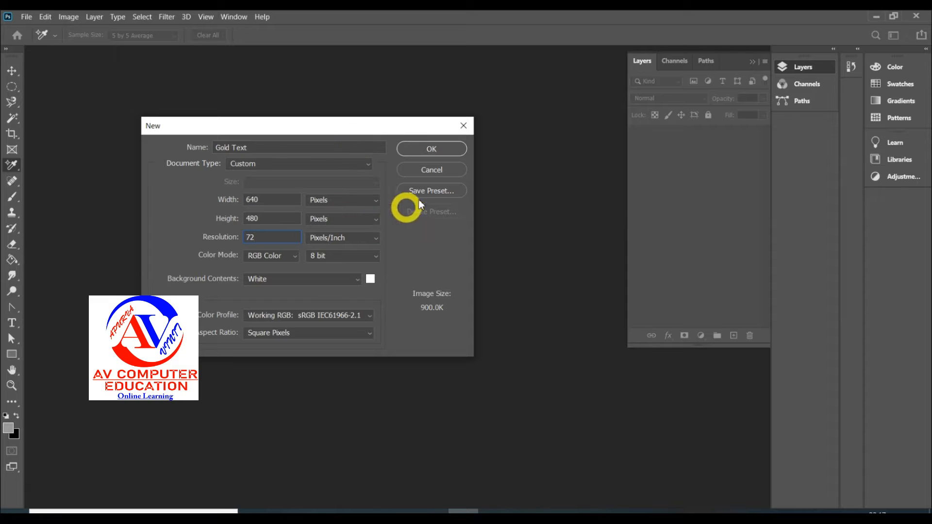
left_click(442, 151)
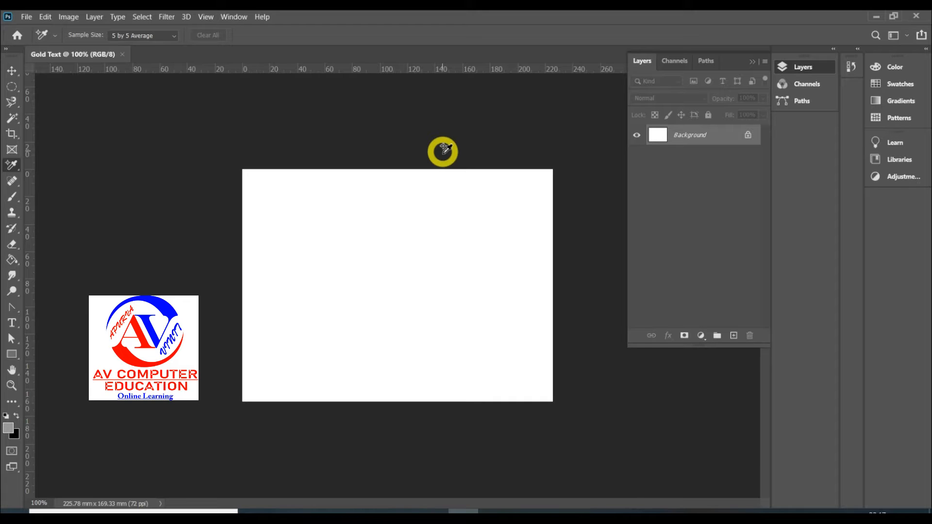
Reset the foreground and background colours to default and fill the Background layer with black using the Paint Bucket.
key("d")
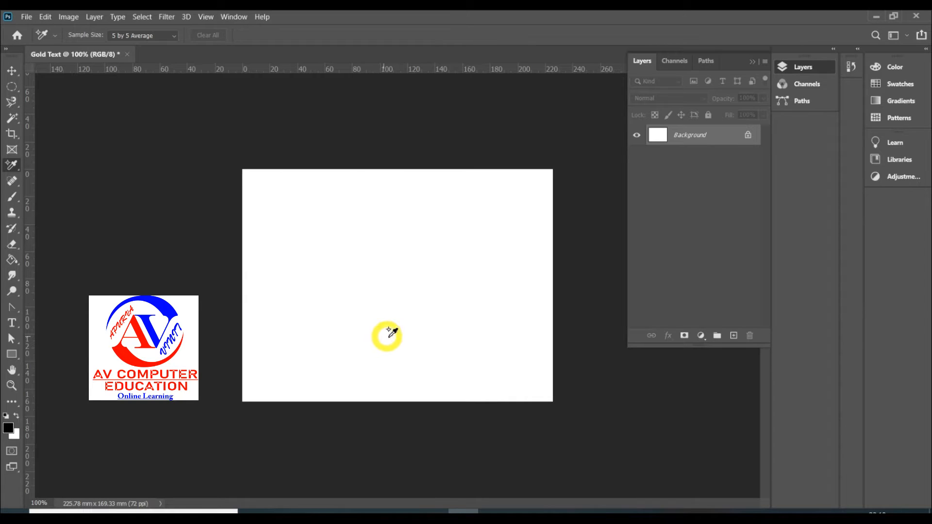
left_click(16, 262)
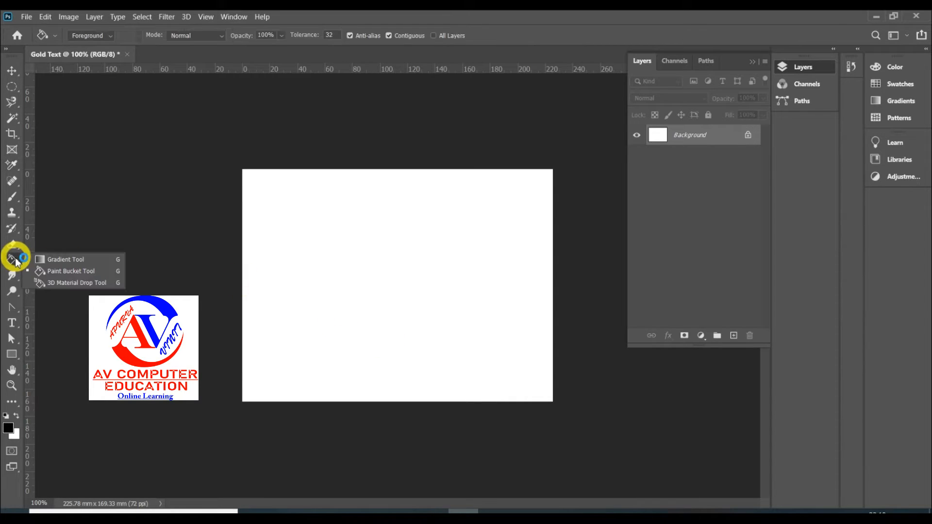
left_click(60, 269)
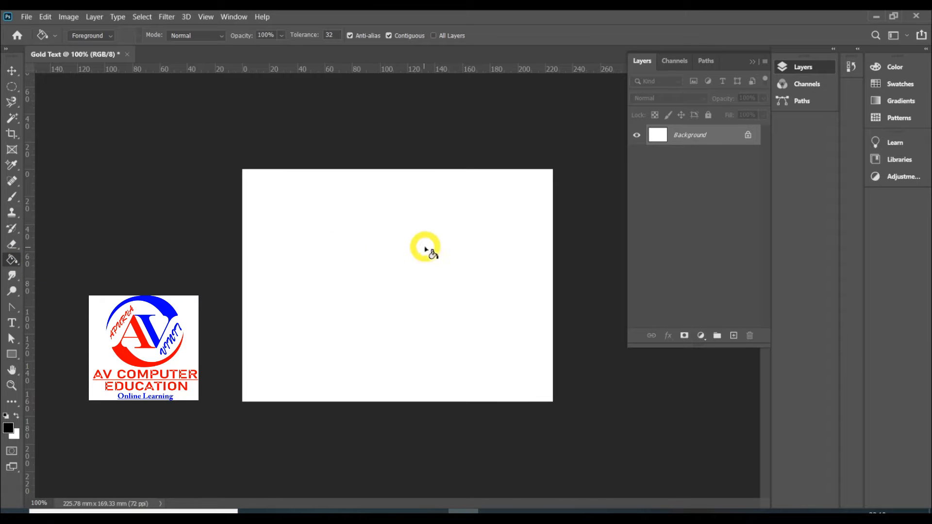
left_click(392, 248)
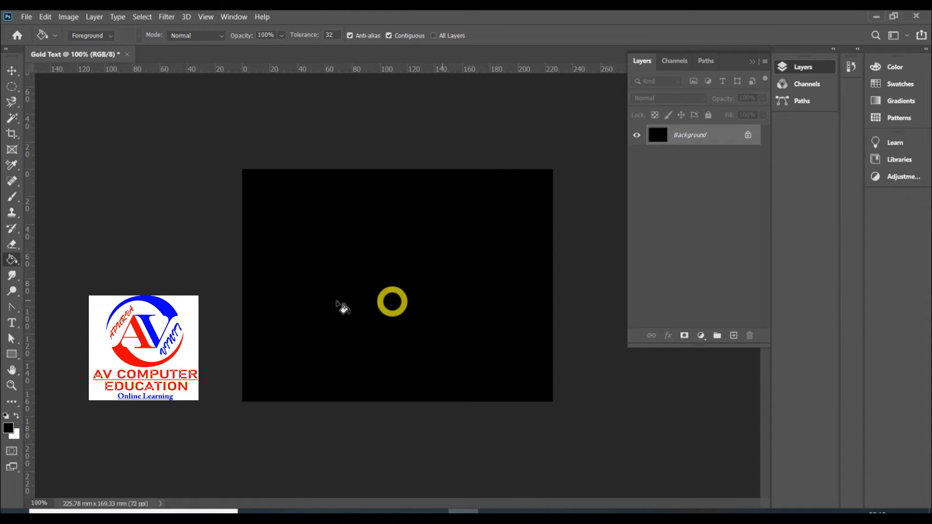
Swap the foreground colour to white and set the Horizontal Type tool's font to Times New Roman Bold.
key("x")
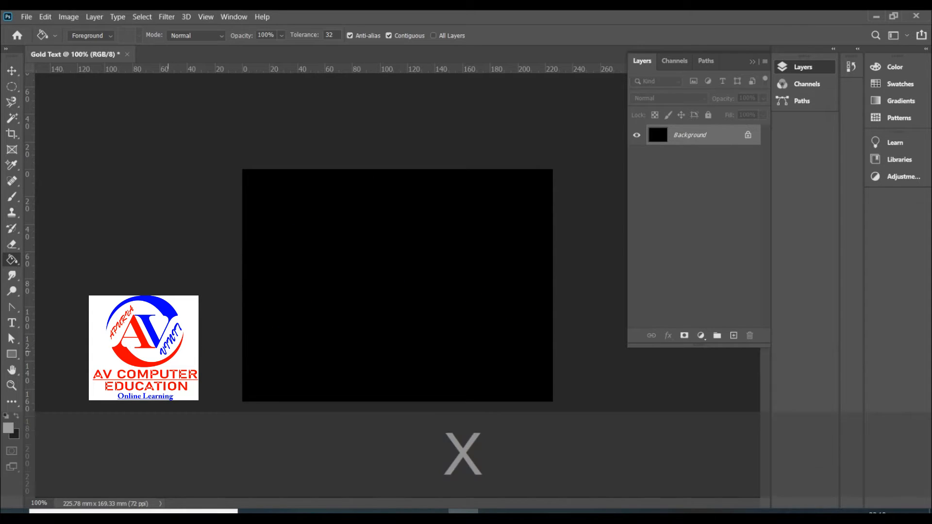
key("t")
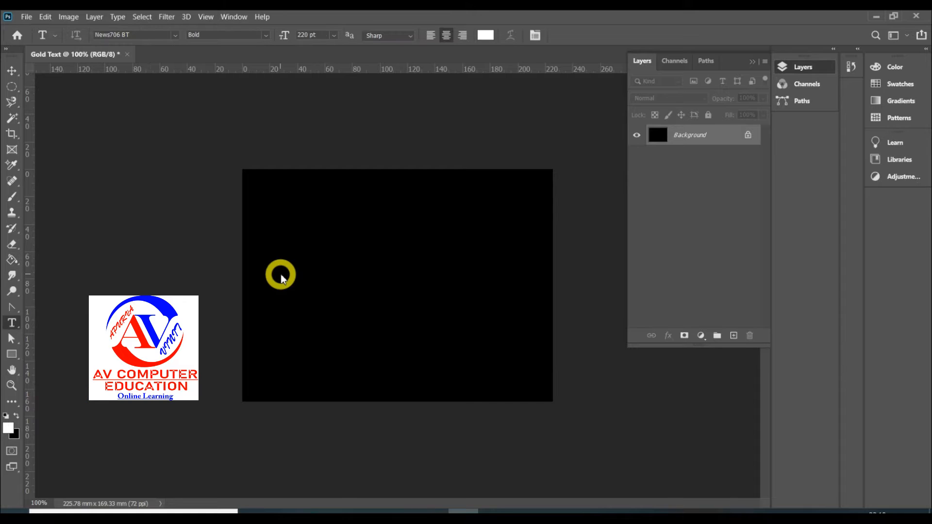
left_click(14, 324)
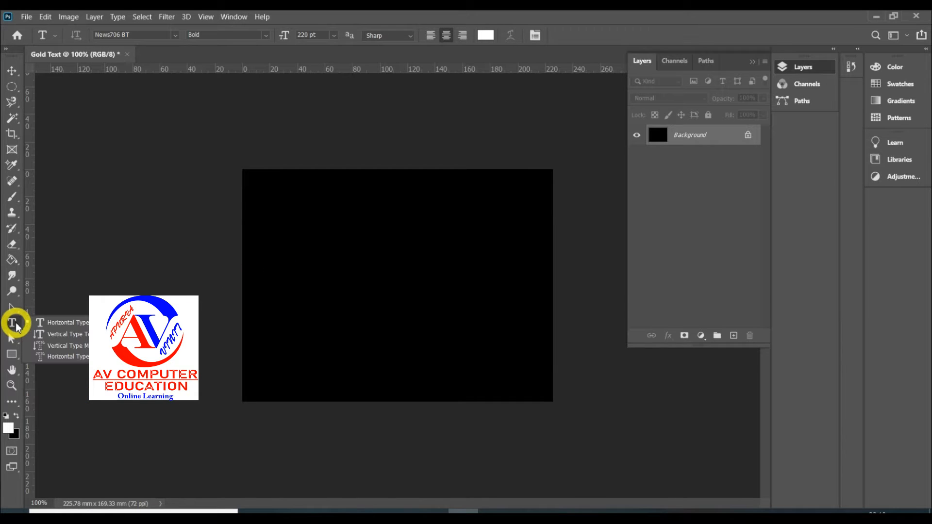
left_click(69, 323)
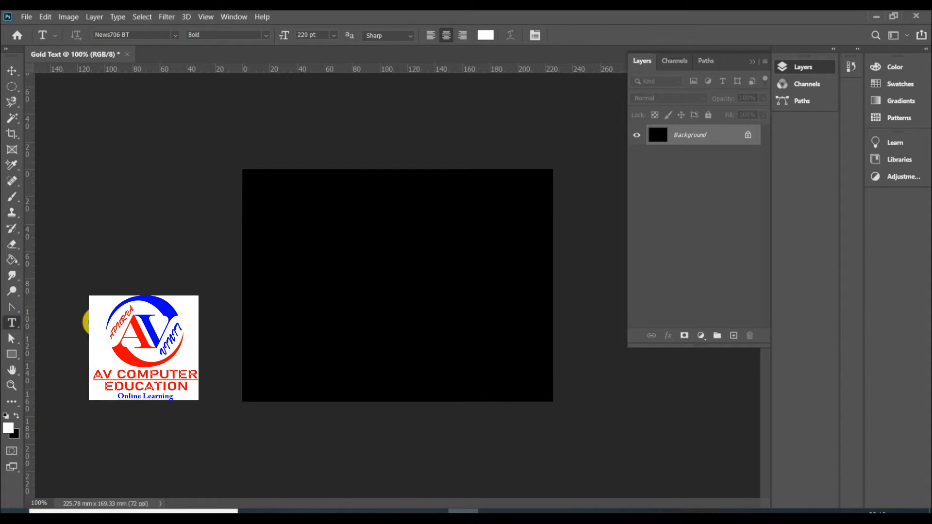
left_click(292, 290)
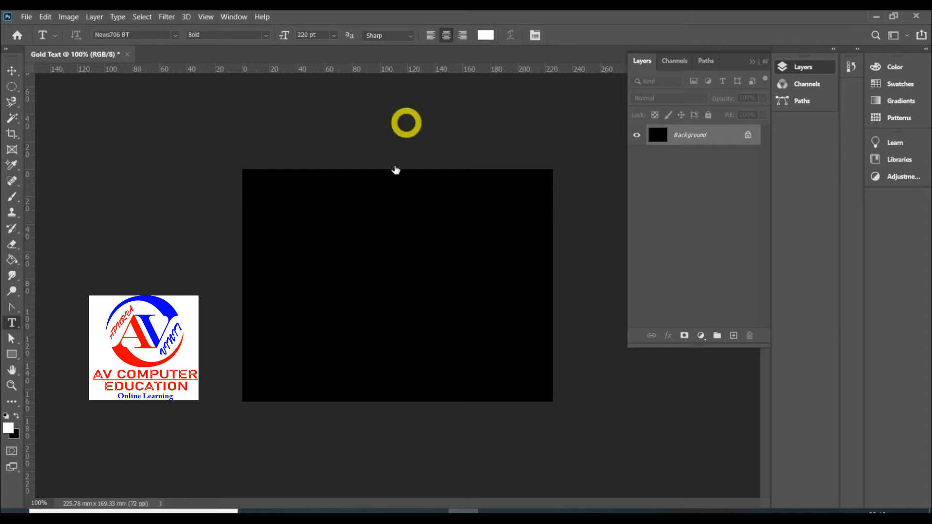
left_click(175, 35)
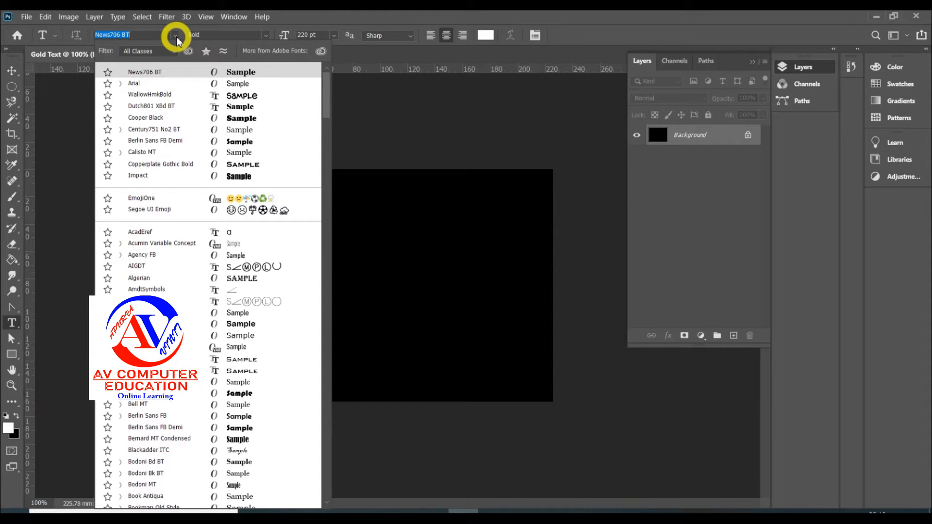
type("time")
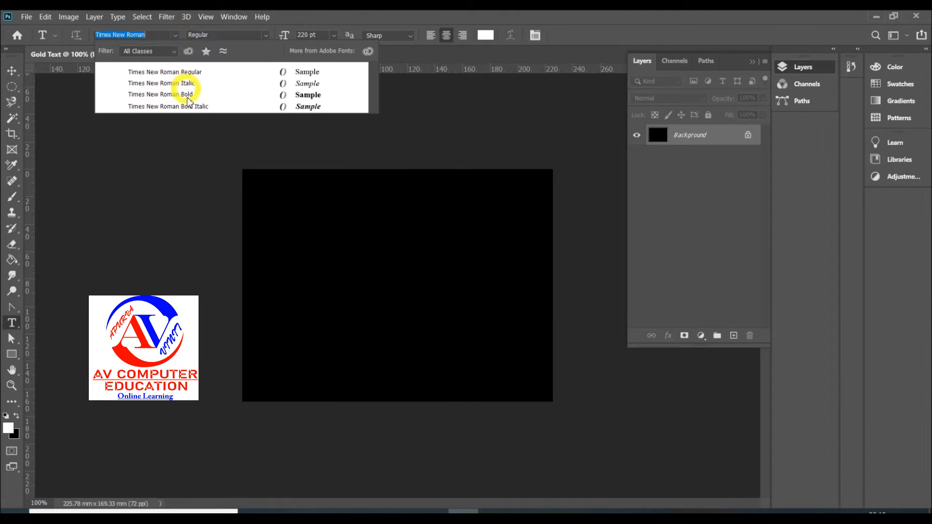
left_click(185, 95)
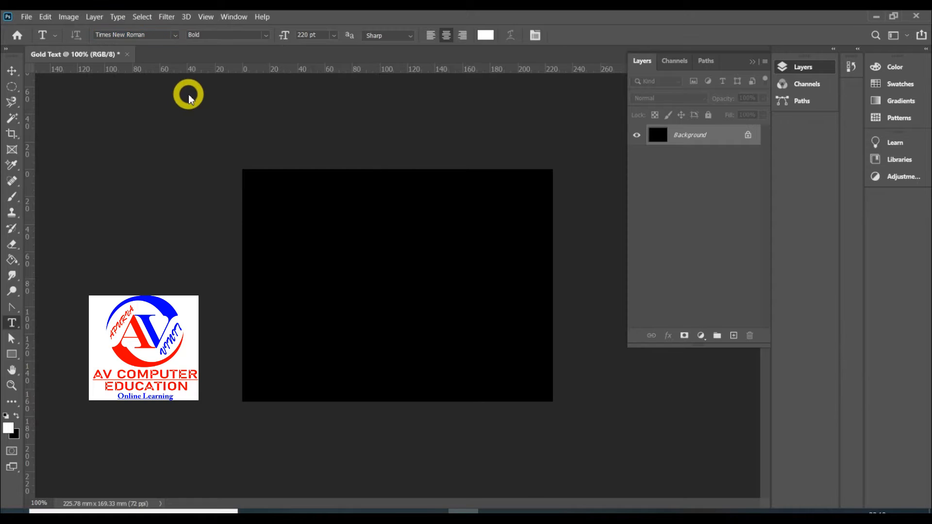
Add the text GOLD to the canvas and move it to the centre of the black background.
left_click(284, 276)
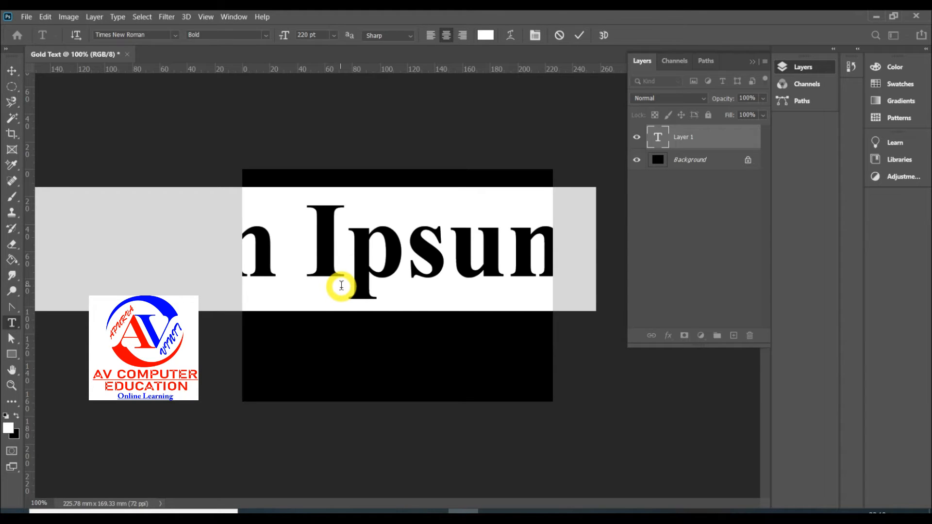
type("GO")
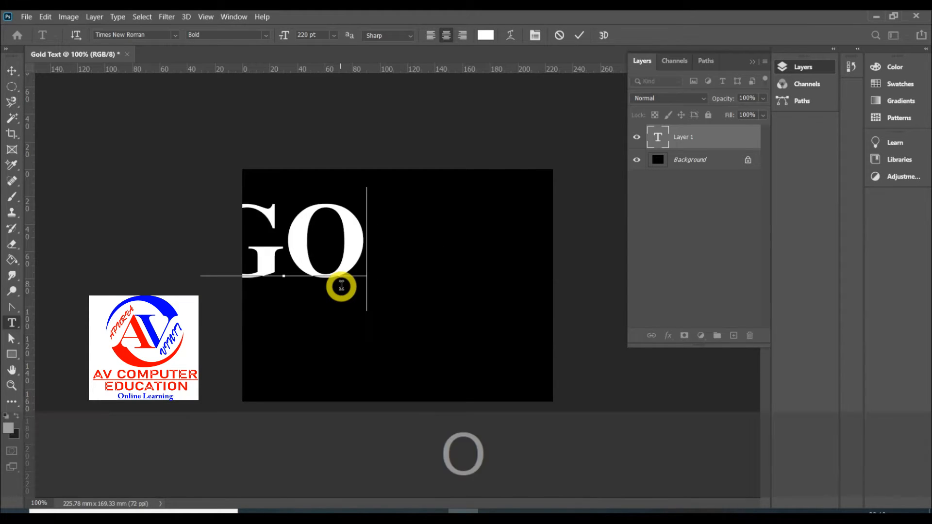
type("LD")
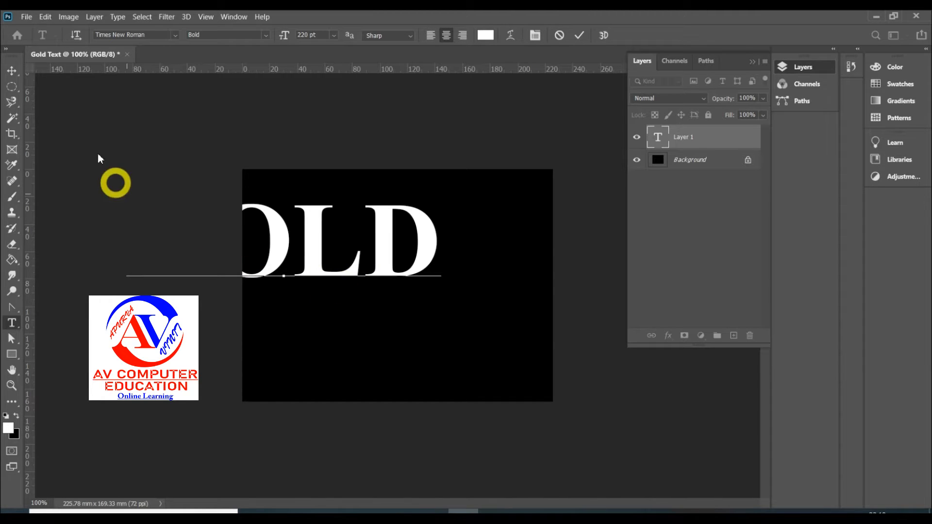
left_click(12, 71)
left_click(73, 73)
left_click_drag(297, 237, 424, 283)
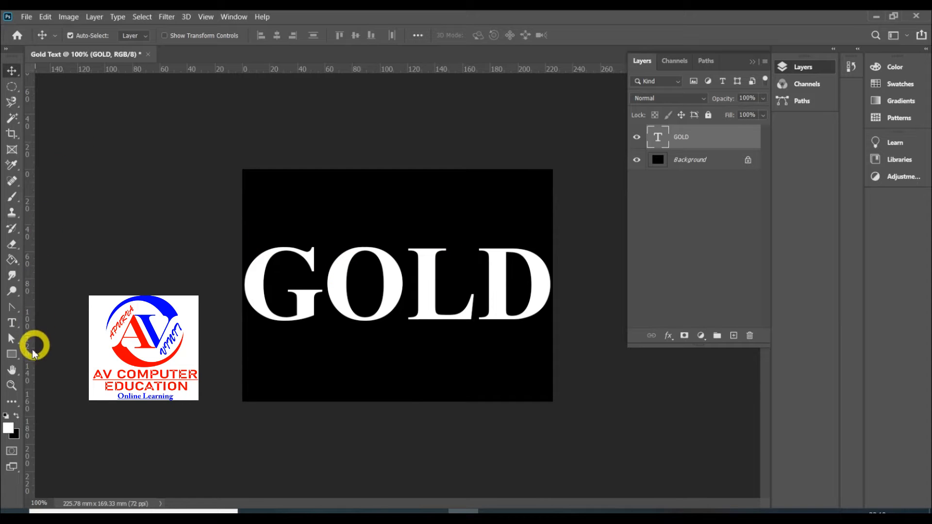
Set the font size of the GOLD text to 200 pt and nudge the text slightly upward on the canvas.
left_click(16, 326)
left_click(333, 297)
key("ctrl+a")
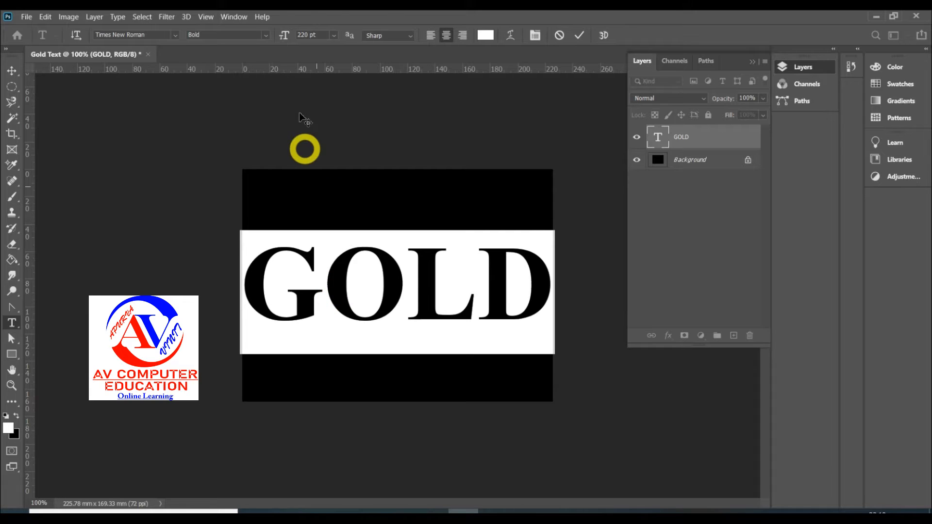
left_click(306, 35)
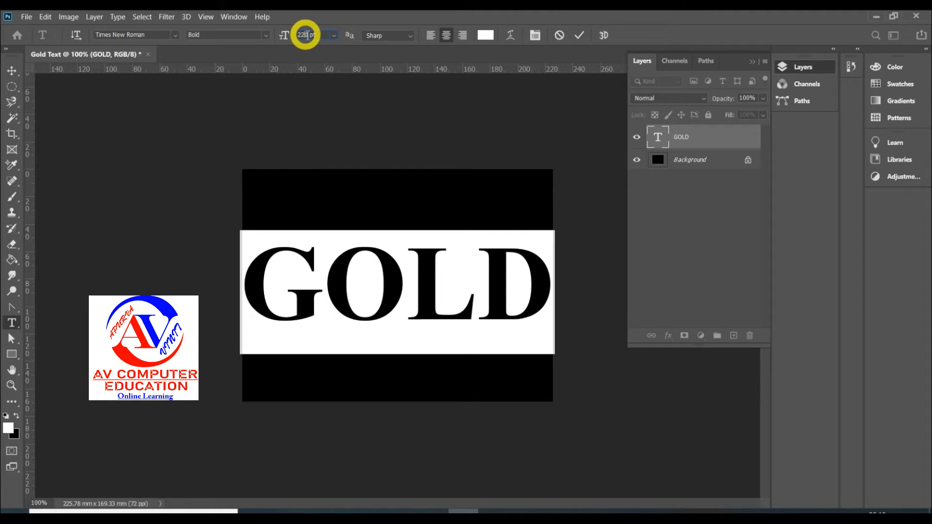
type("200")
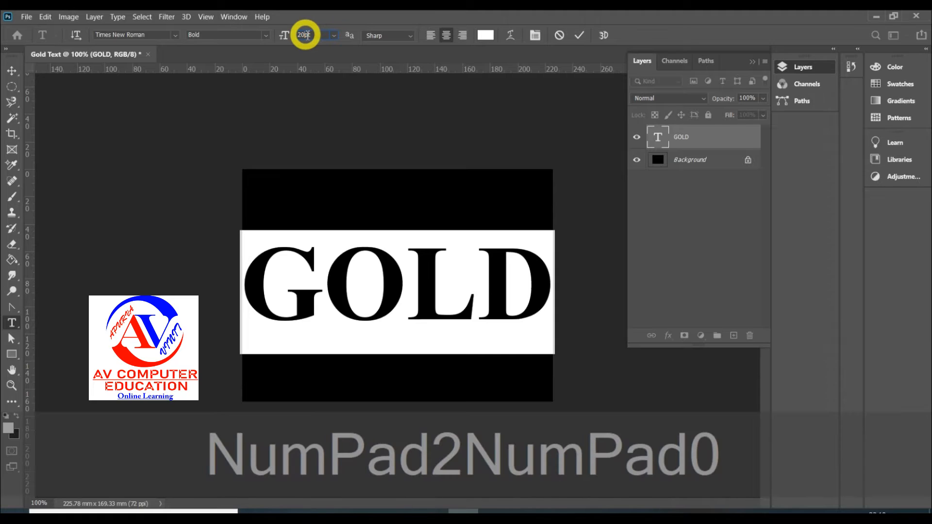
key("Return")
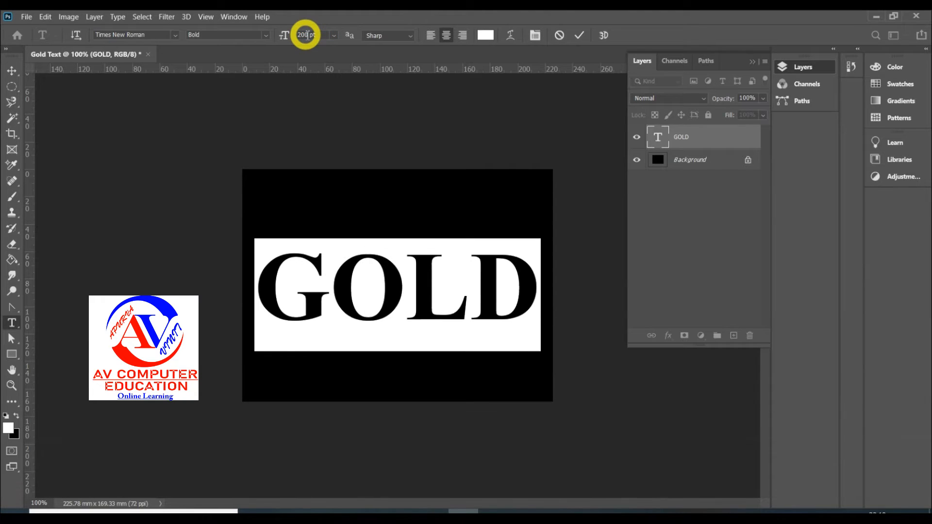
left_click(12, 71)
mouse_move(427, 298)
left_mouse_down()
mouse_move(428, 277)
mouse_move(416, 279)
mouse_move(427, 294)
left_mouse_up()
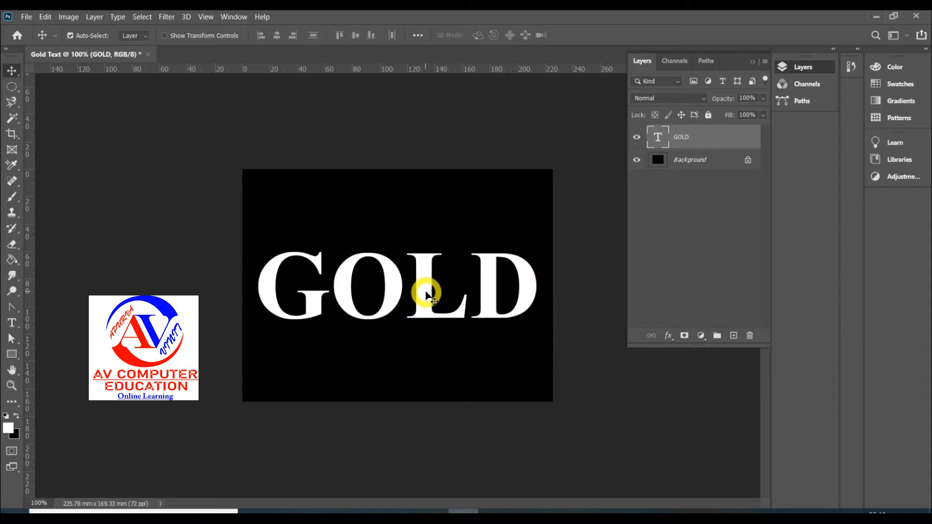
Scale the GOLD text proportionally to about 94.5% with Free Transform and centre it on the canvas.
key("ctrl")
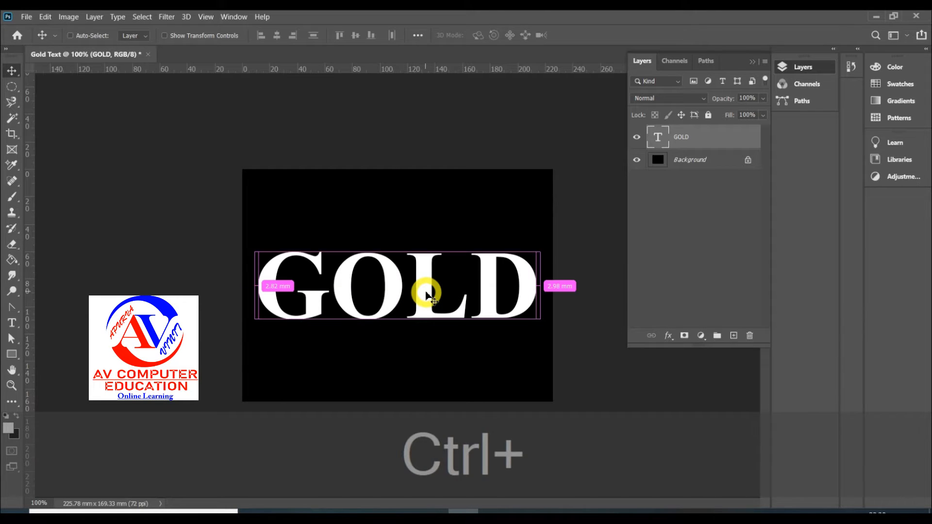
key("t")
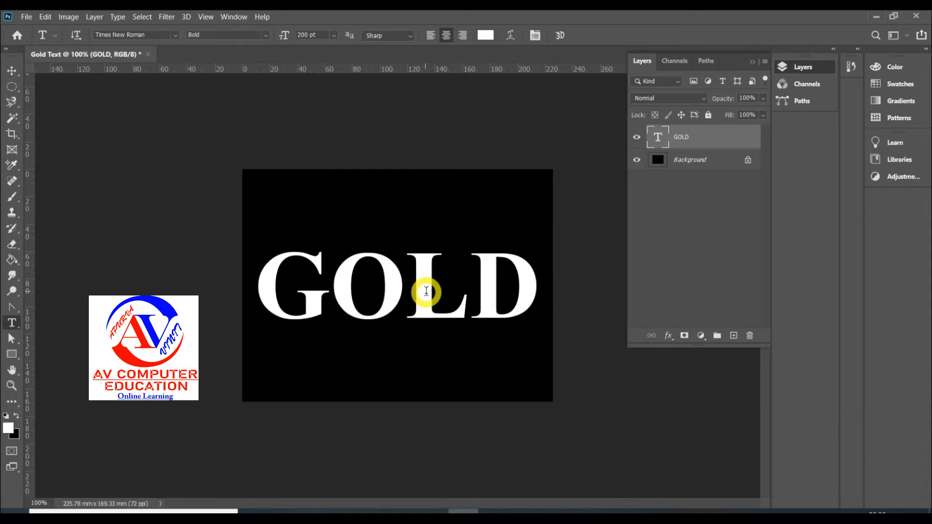
left_click(12, 70)
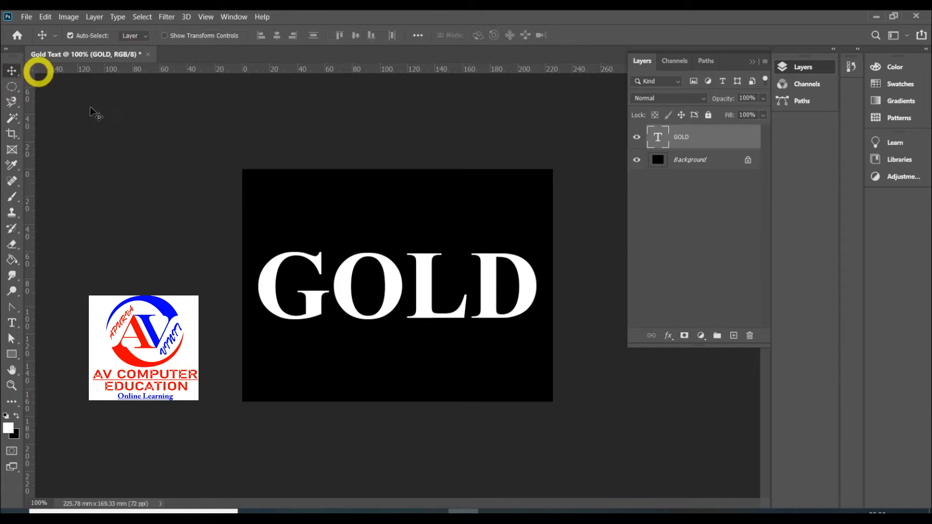
key("ctrl+t")
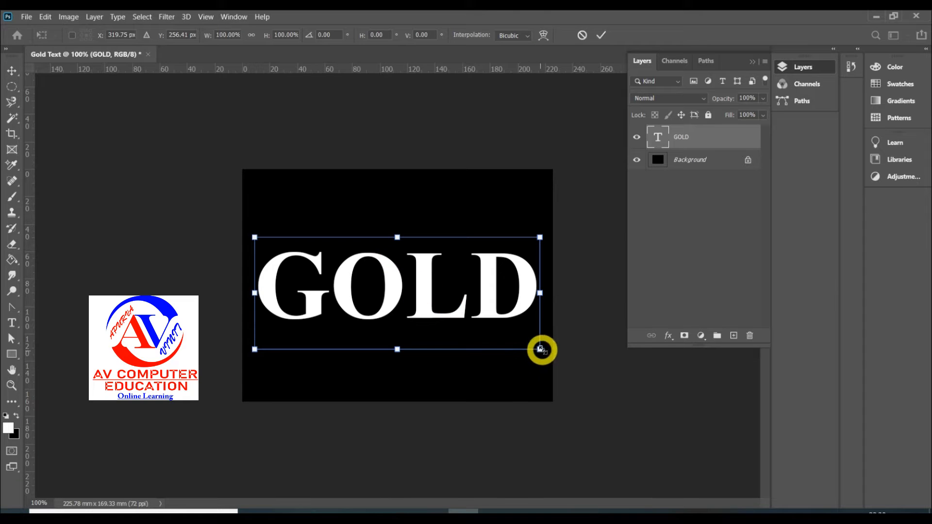
key("shift")
left_click_drag(540, 349, 526, 341)
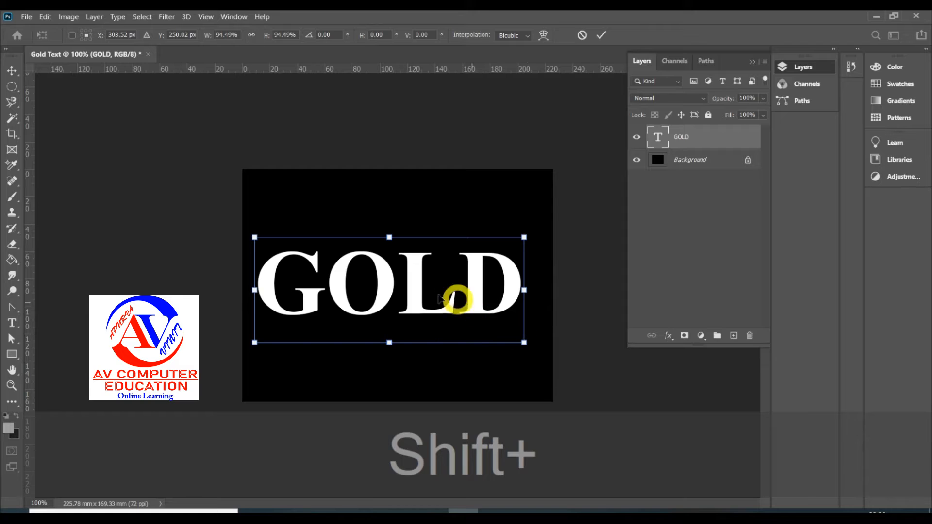
left_click_drag(416, 286, 429, 287)
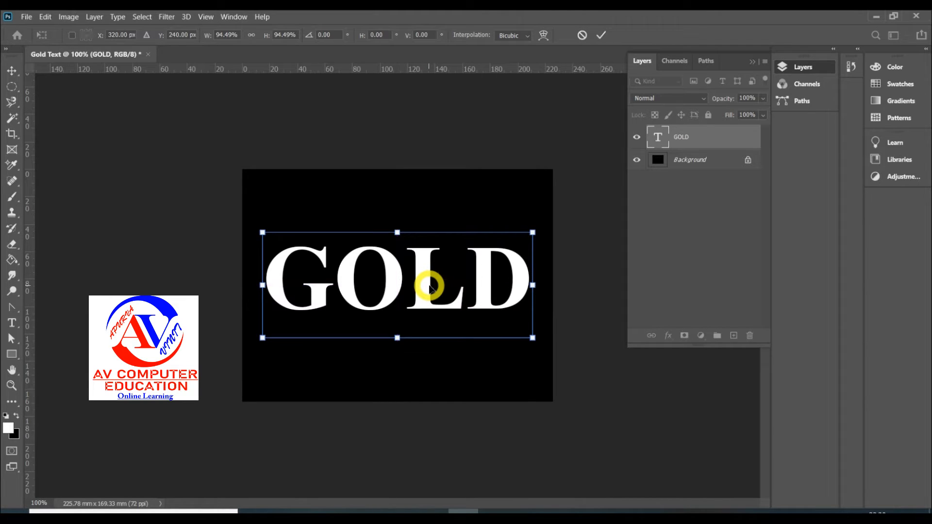
key("Return")
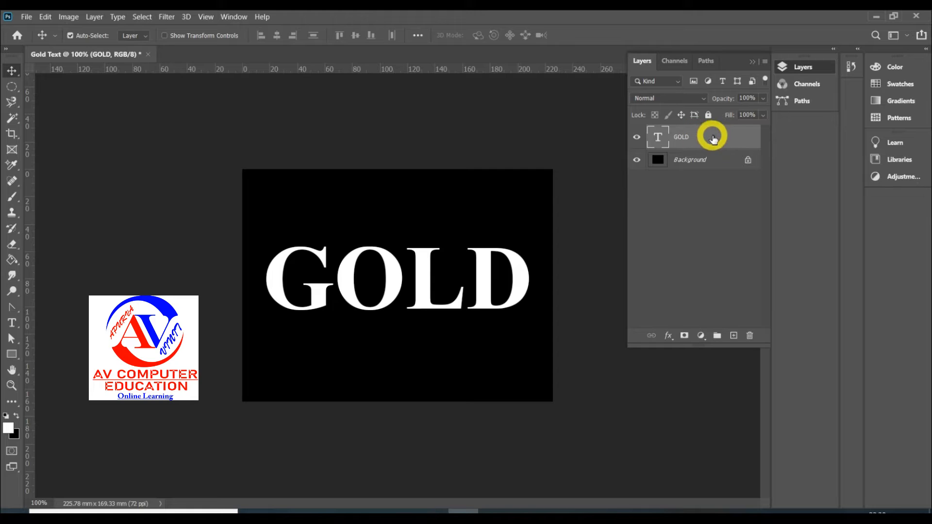
Duplicate the GOLD text layer within the same document, keeping the suggested layer name.
right_click(713, 139)
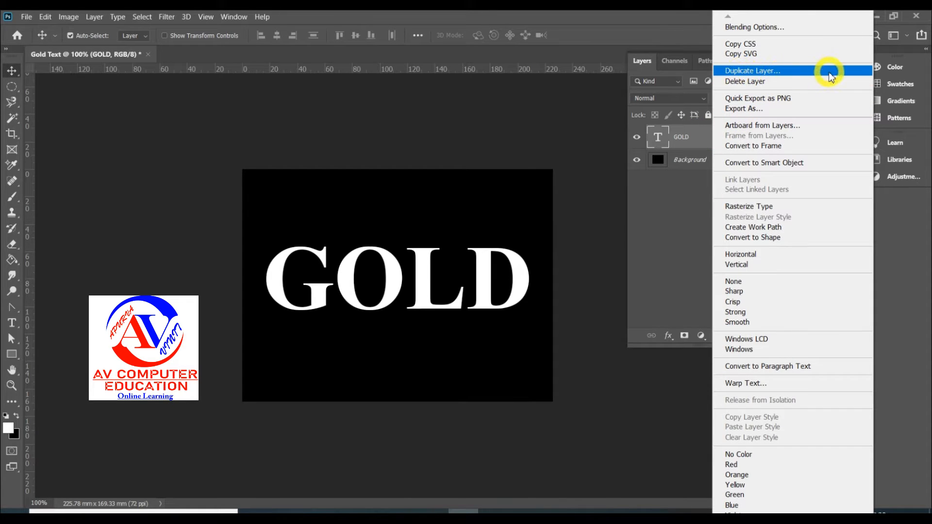
left_click(802, 73)
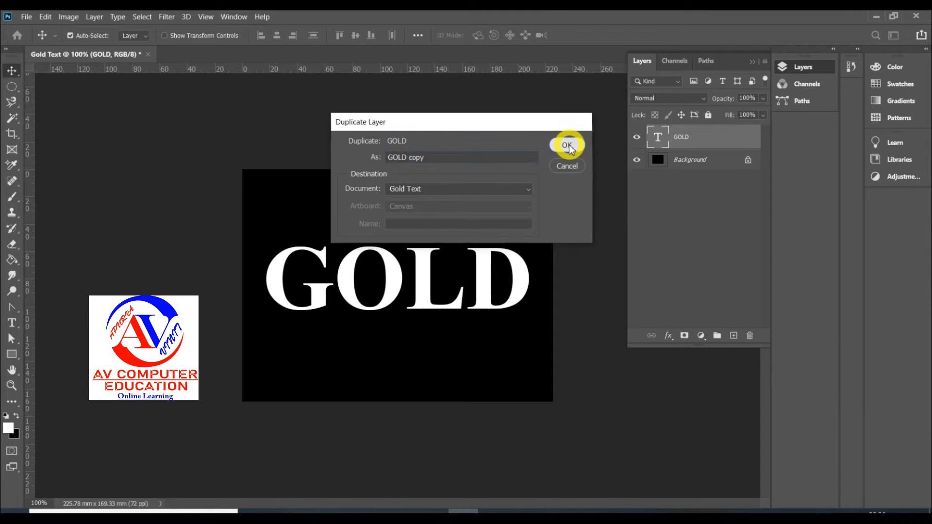
left_click(566, 146)
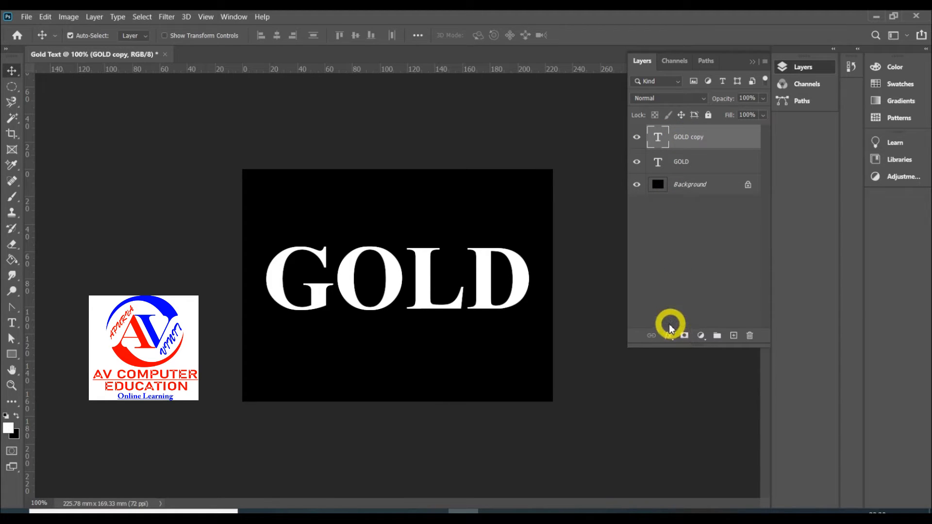
Add a Gradient Overlay to the duplicated GOLD text layer using the Black, White preset from the Basics group.
left_click(667, 337)
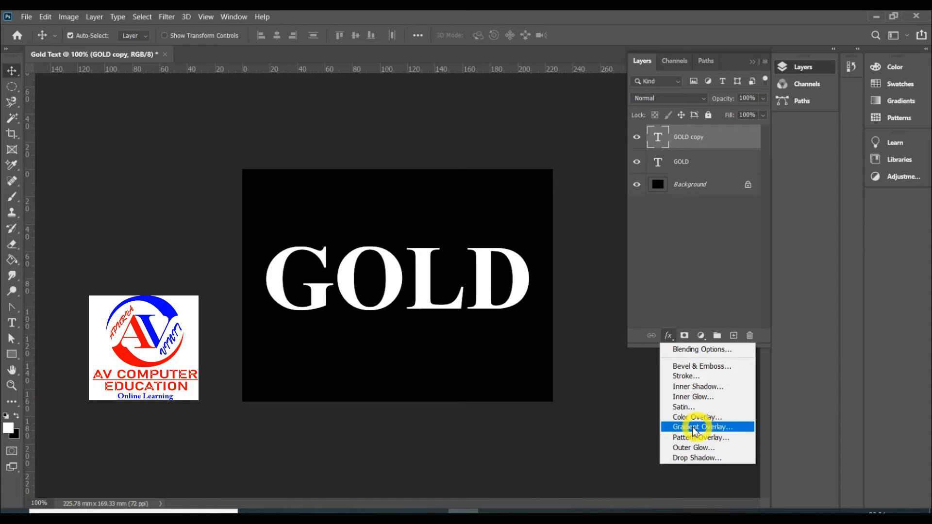
left_click(744, 429)
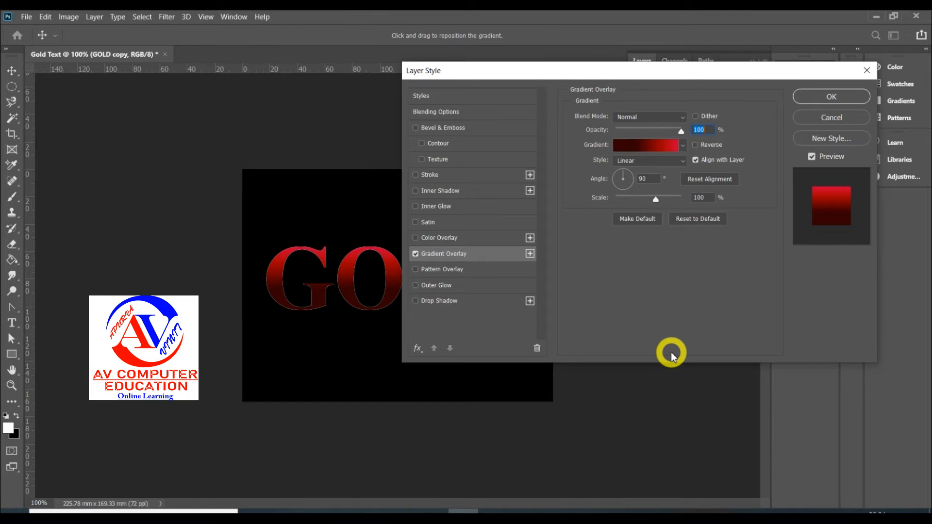
left_click(682, 145)
left_click(583, 169)
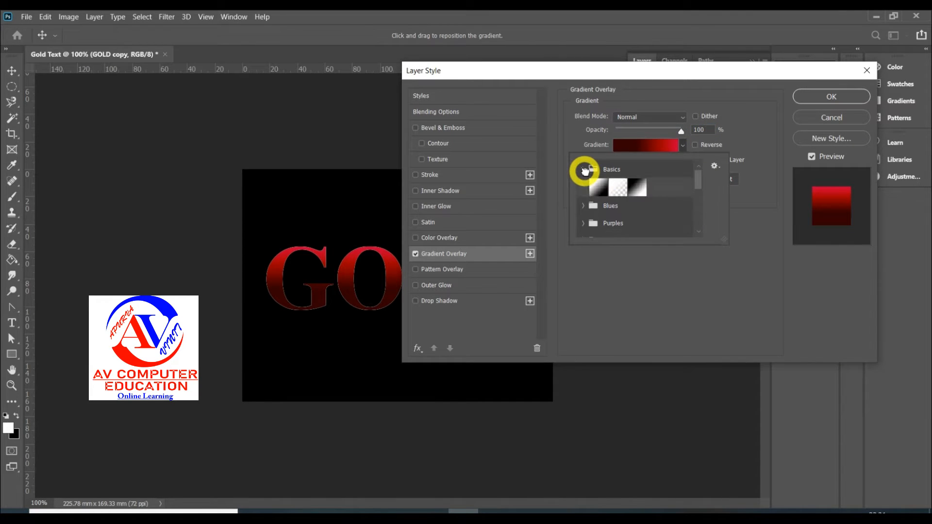
left_click(602, 187)
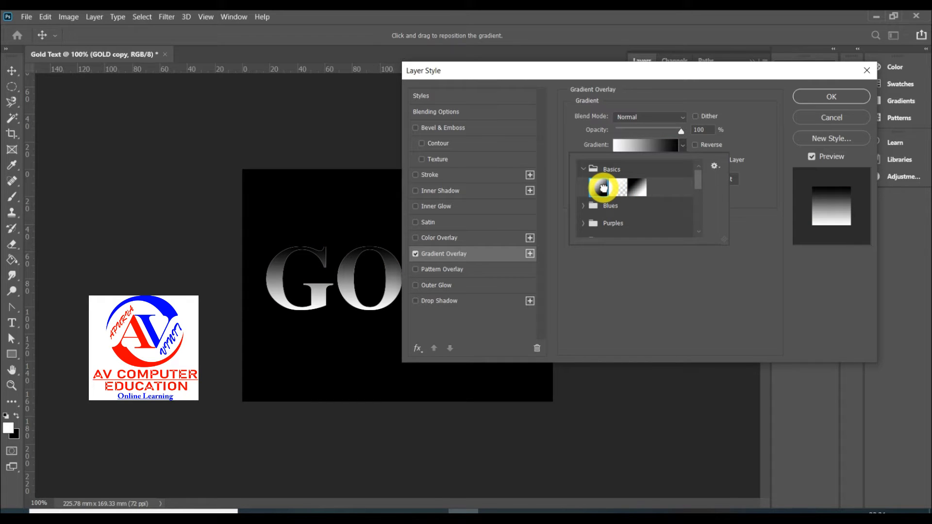
left_click(637, 188)
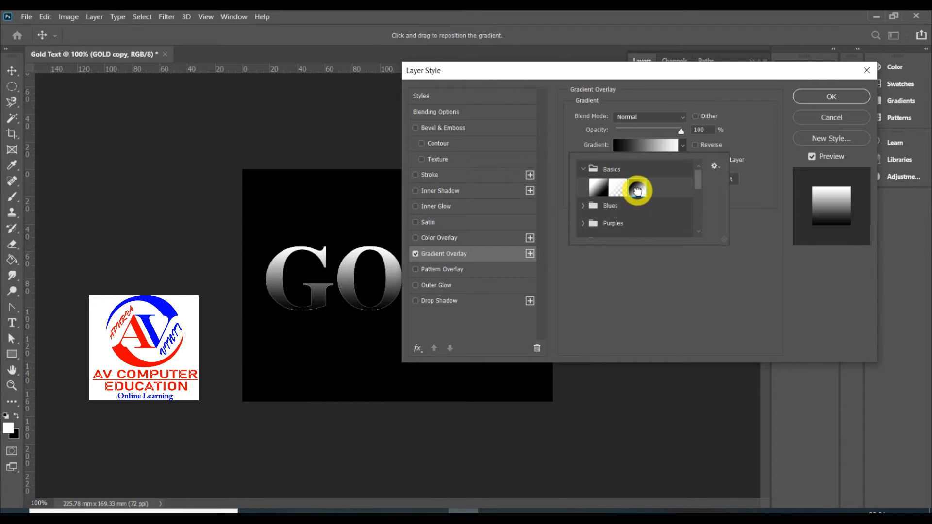
left_click(746, 158)
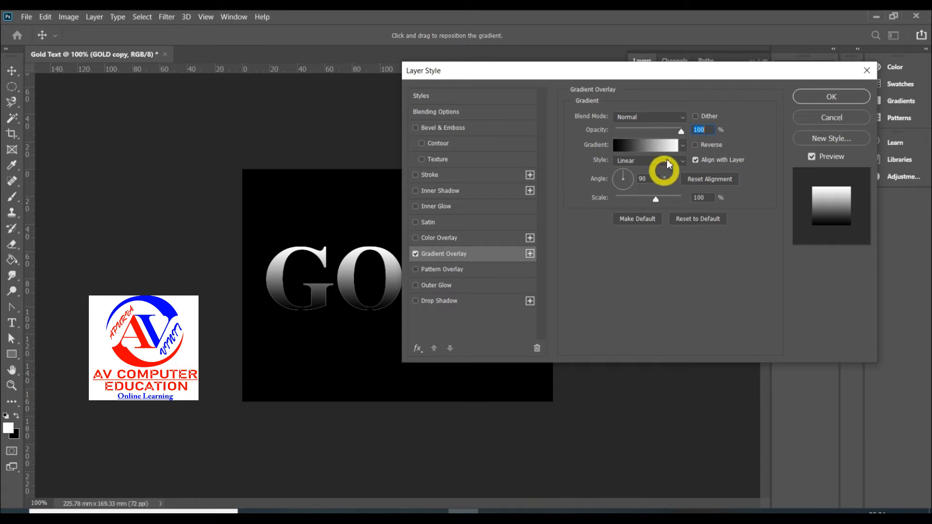
Edit the overlay gradient and set the red component of its black colour stop at 0% to 247.
left_click(624, 147)
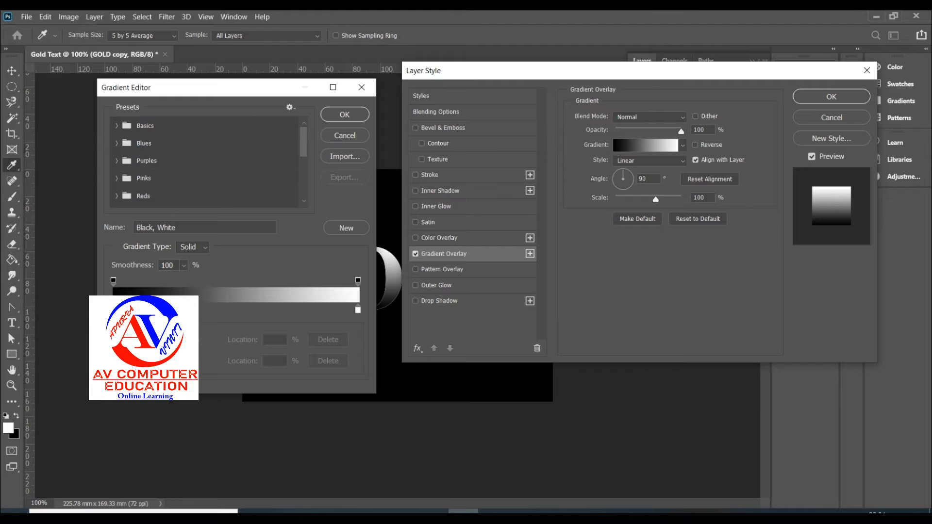
left_click(113, 310)
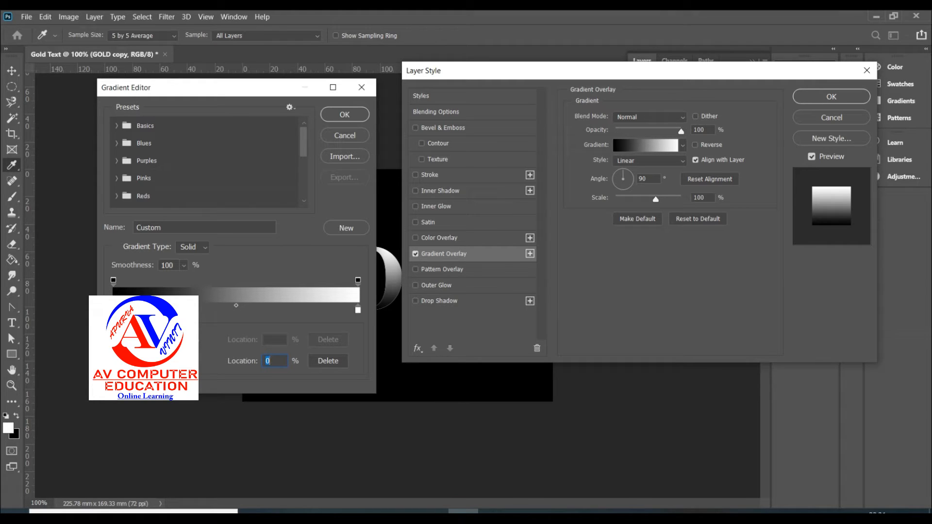
left_click(193, 360)
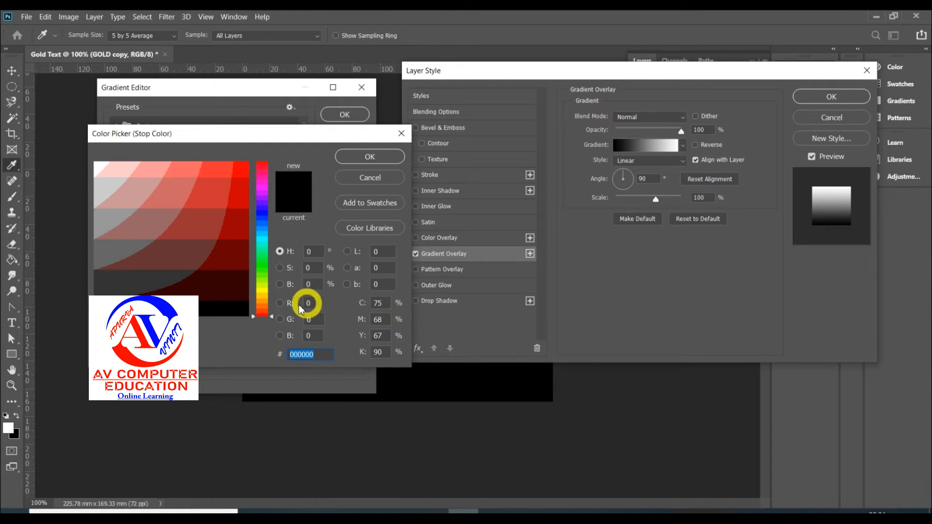
left_click(280, 303)
double_click(309, 302)
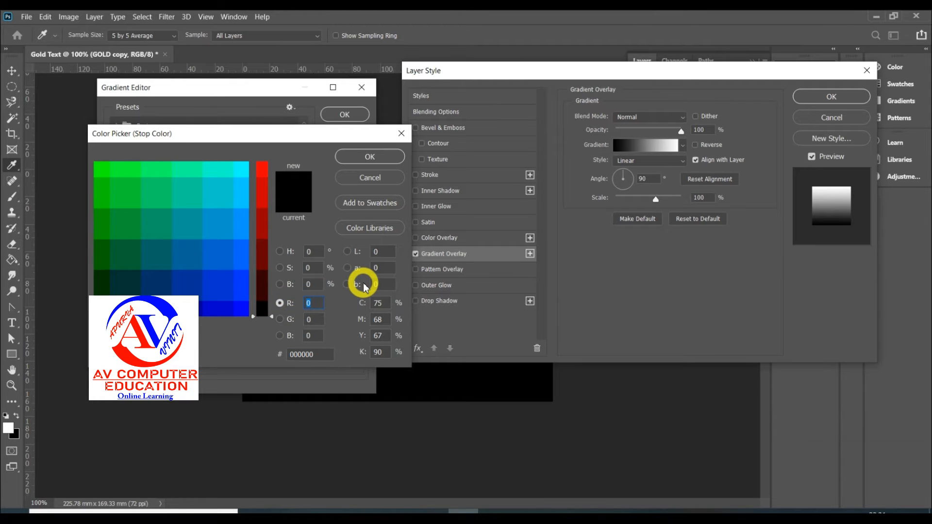
type("247")
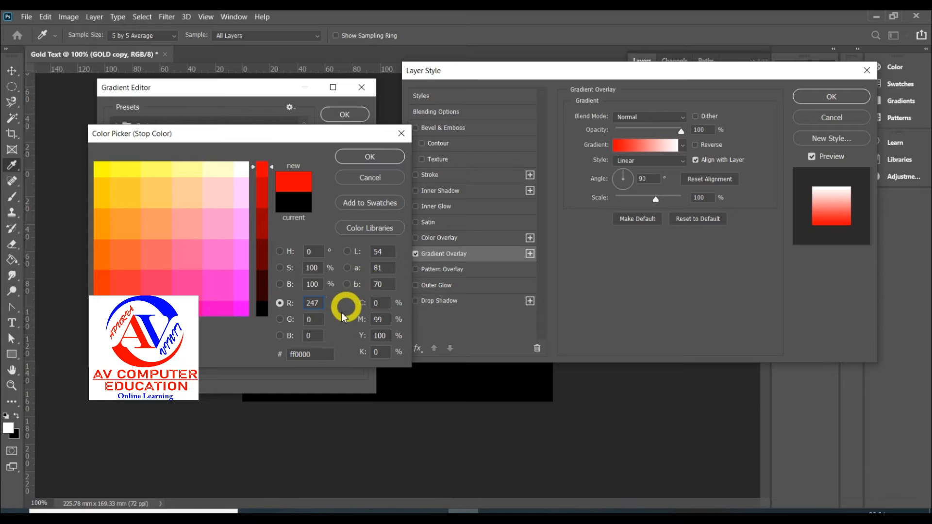
left_click_drag(316, 319, 288, 317)
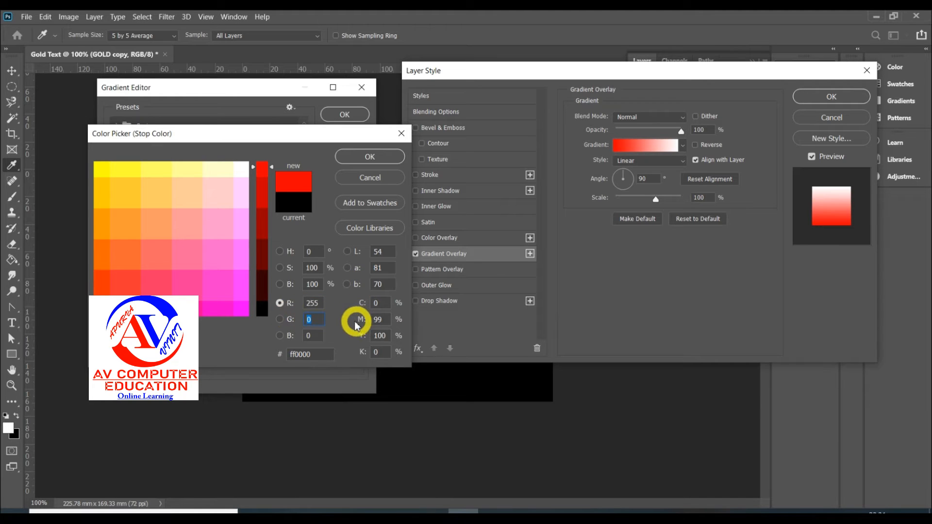
double_click(315, 303)
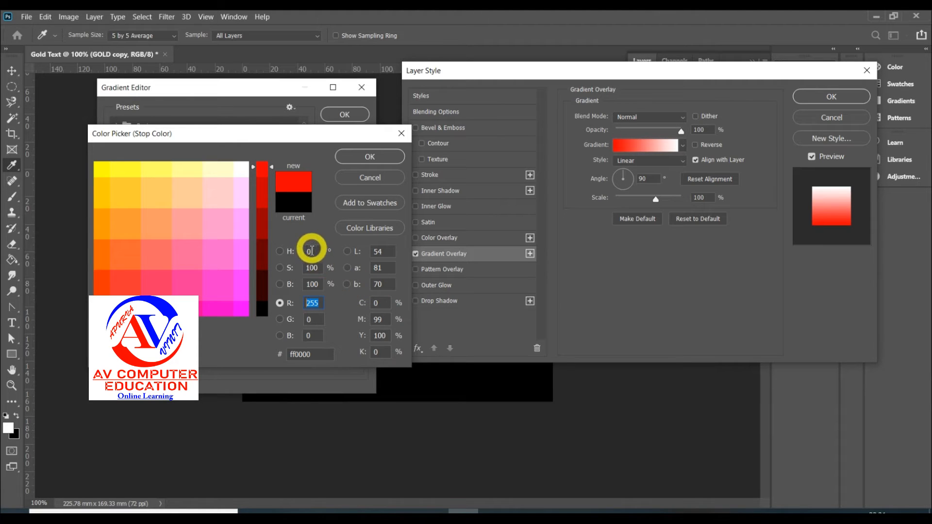
Set the 0% colour stop's hue to 53°, saturation to 30% and brightness to 97%.
left_click(290, 253)
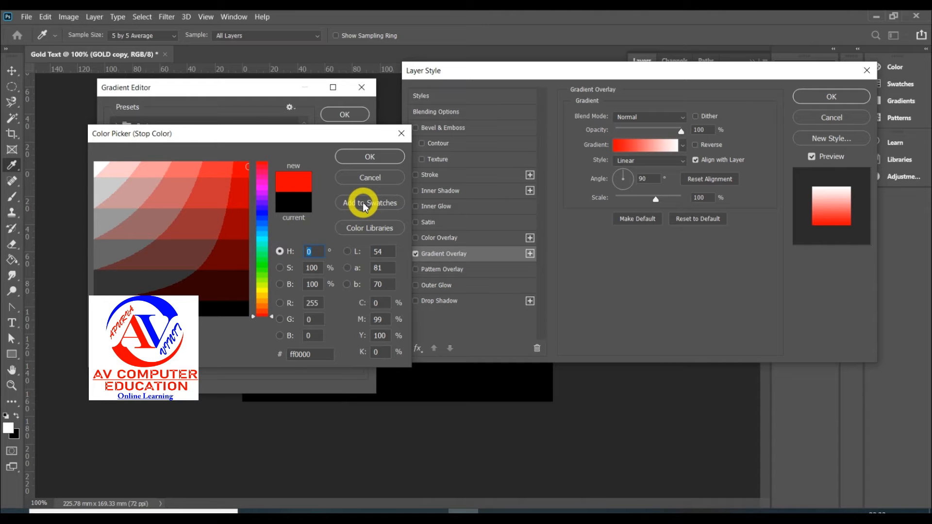
type("53")
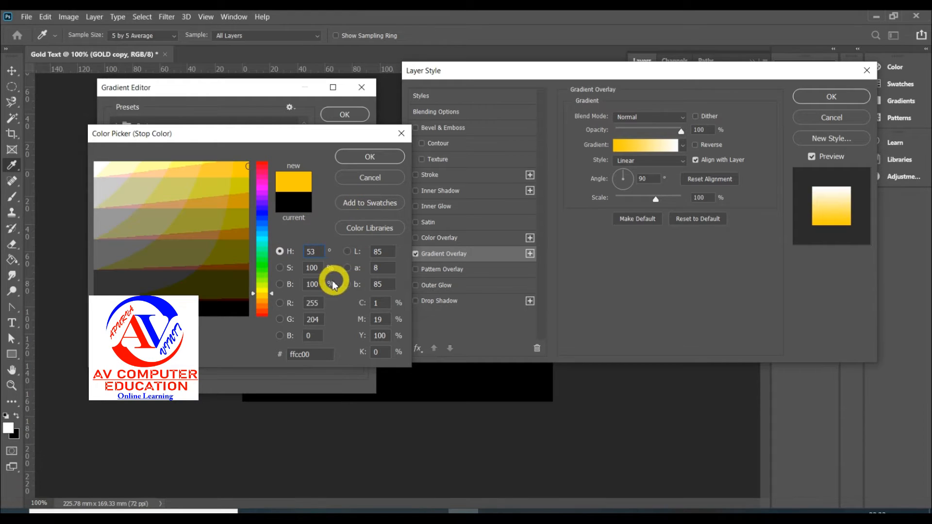
left_click(320, 269)
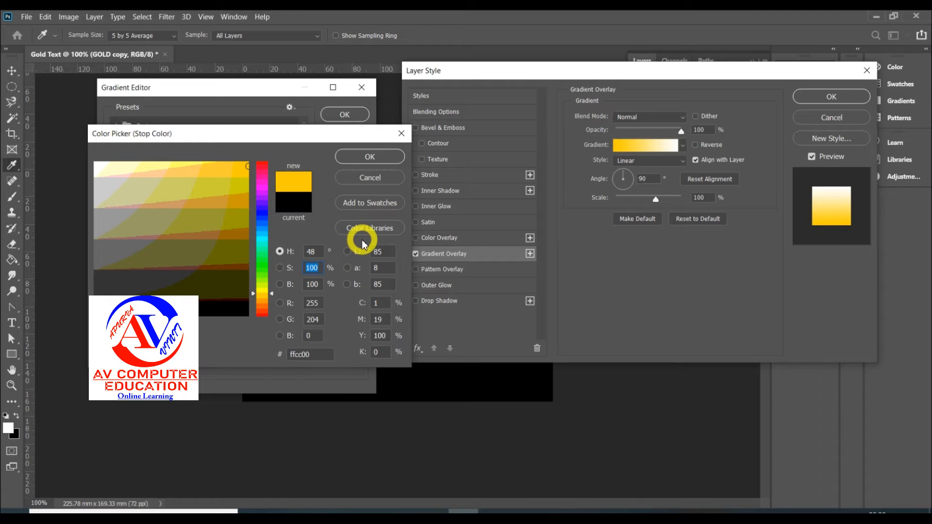
type("30")
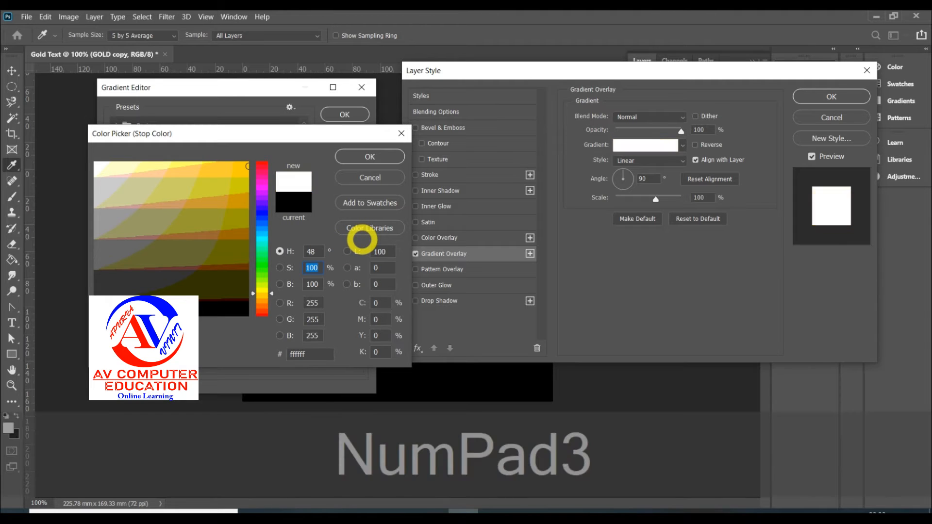
left_click(322, 288)
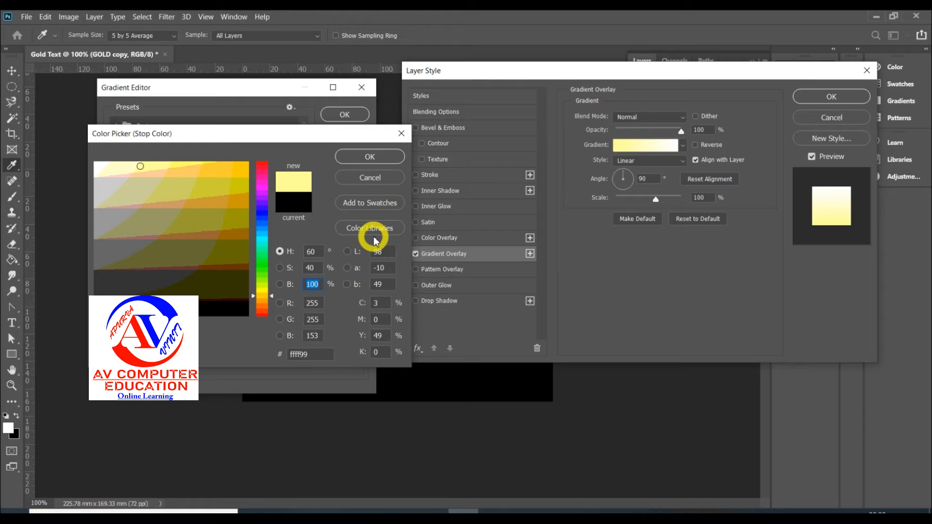
type("9")
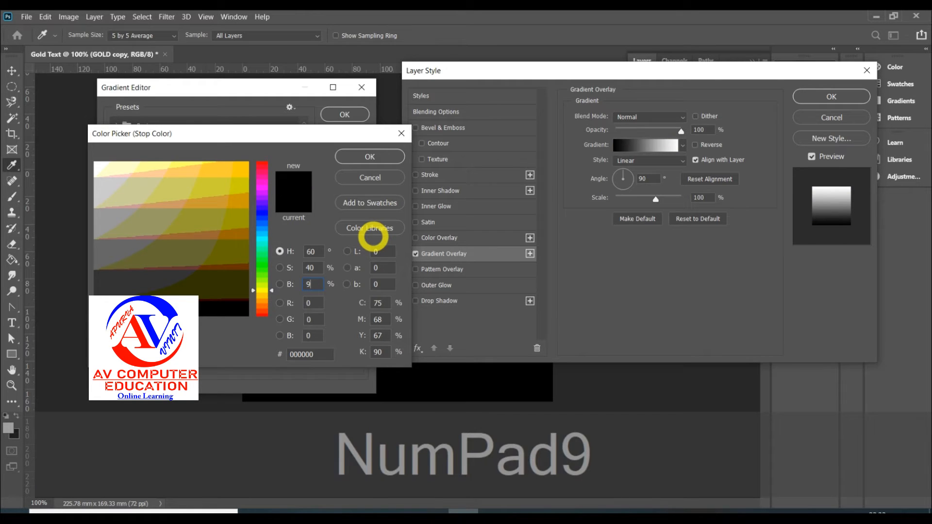
type("7")
Enter RGB values of 247, 238 and 173 for the 0% colour stop and accept the pale yellow colour.
left_click(317, 304)
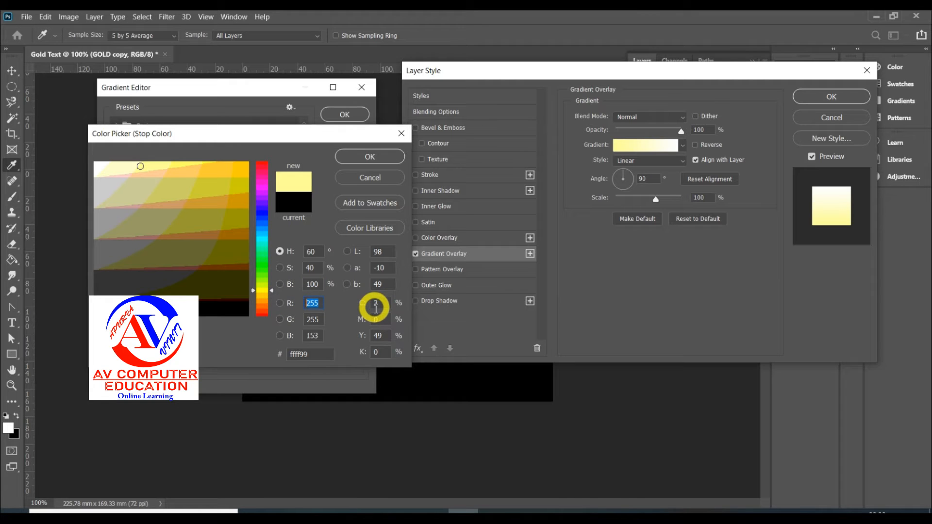
type("247")
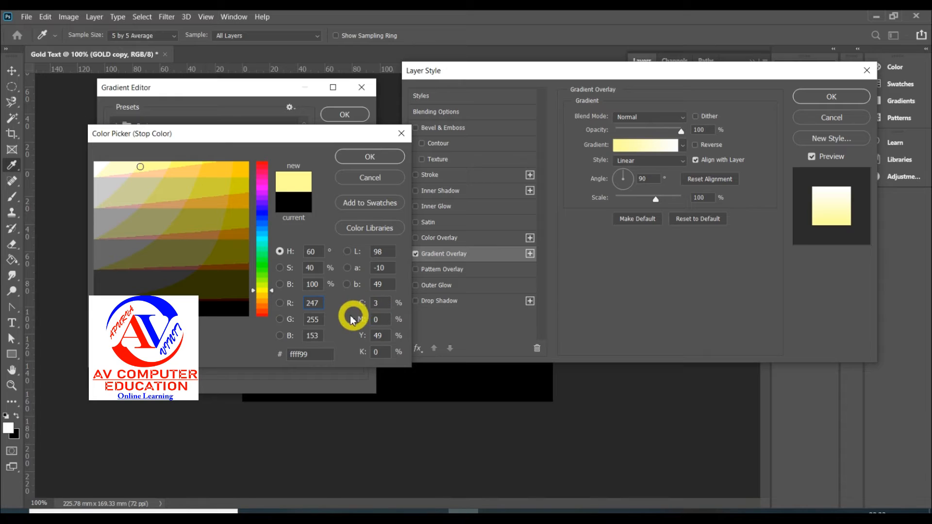
left_click(316, 318)
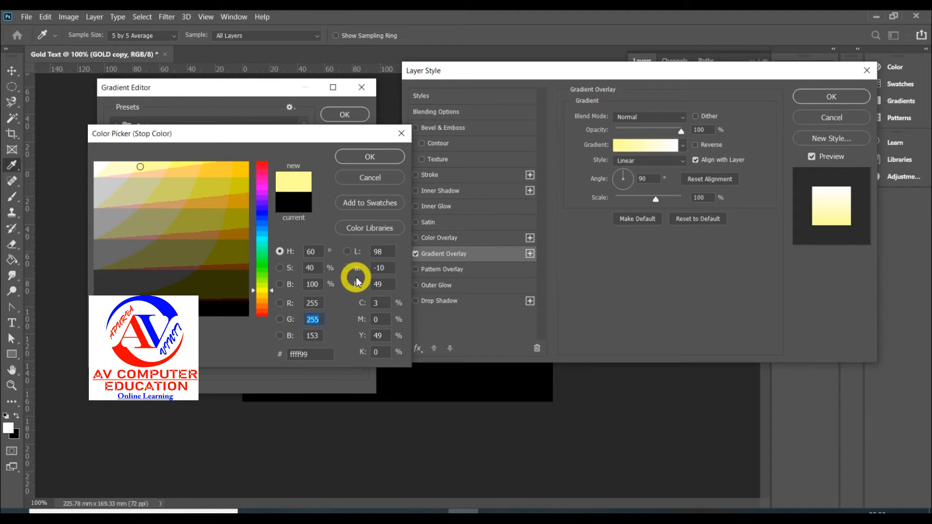
type("238")
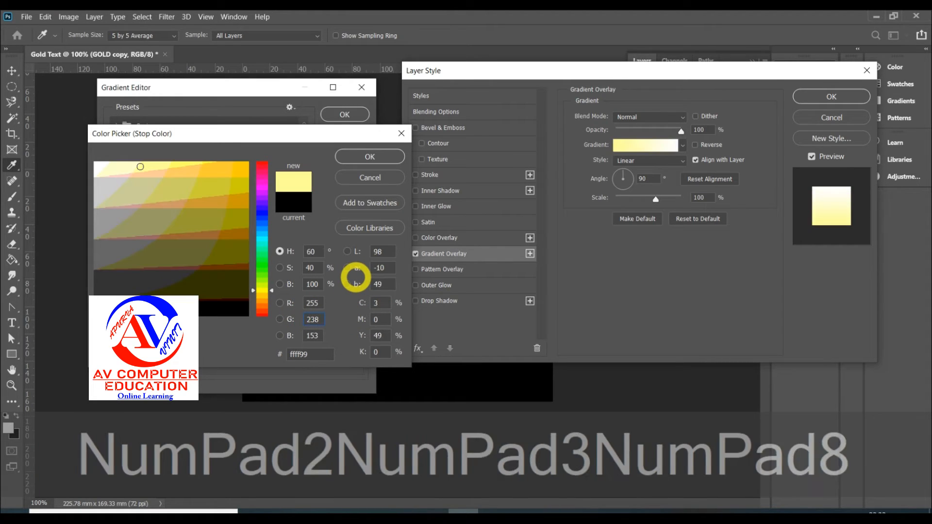
left_click(313, 336)
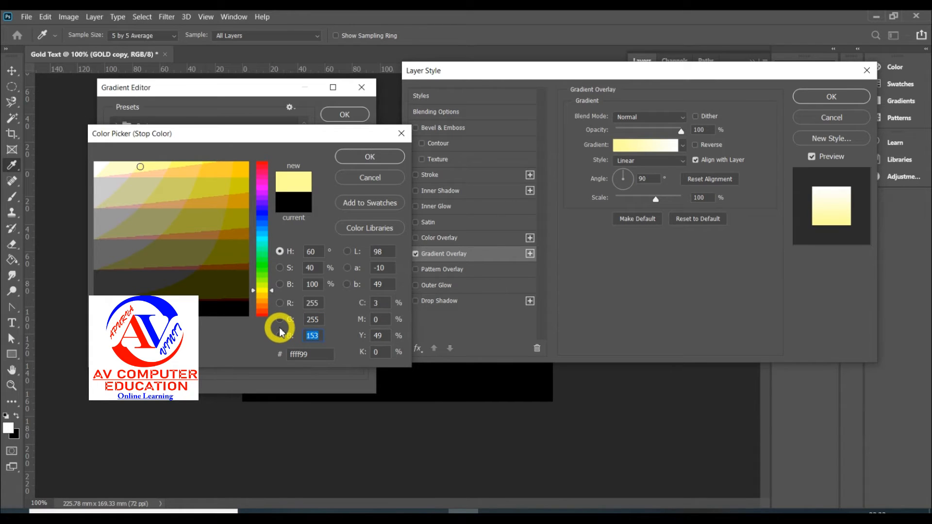
type("173")
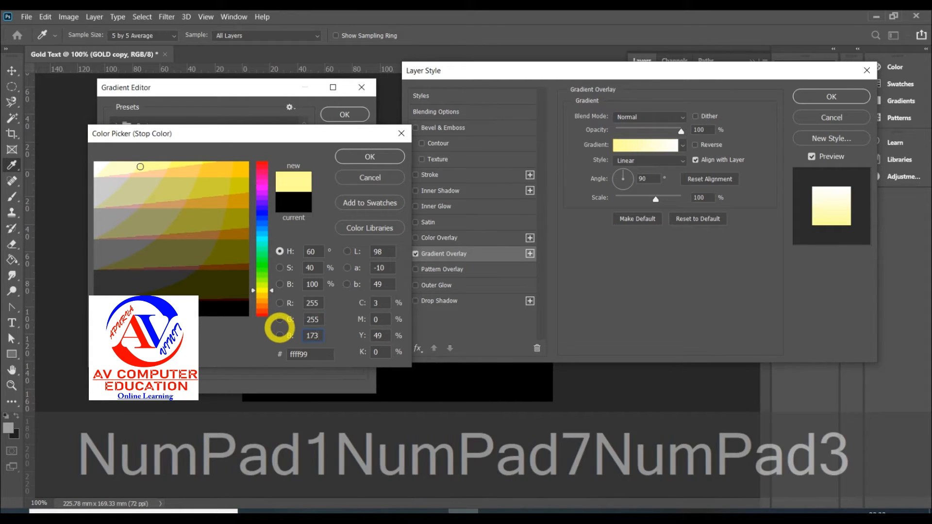
left_click(370, 156)
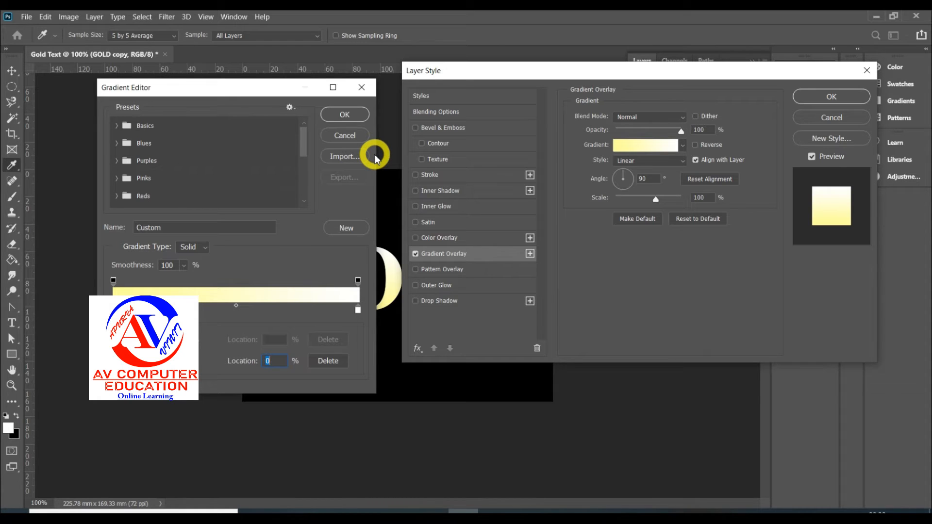
Enter RGB values of 193, 172 and 81 for the gradient's 100% colour stop and accept the golden colour.
left_click(358, 311)
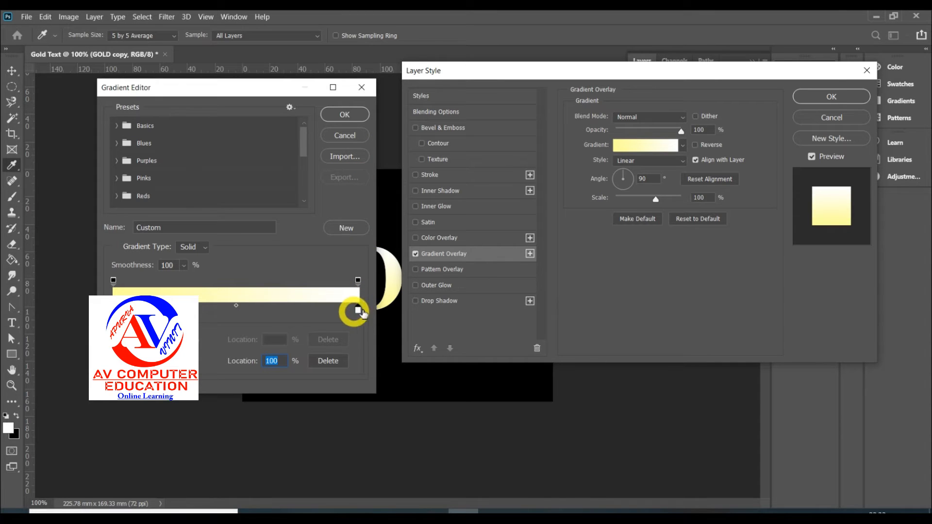
left_click(177, 360)
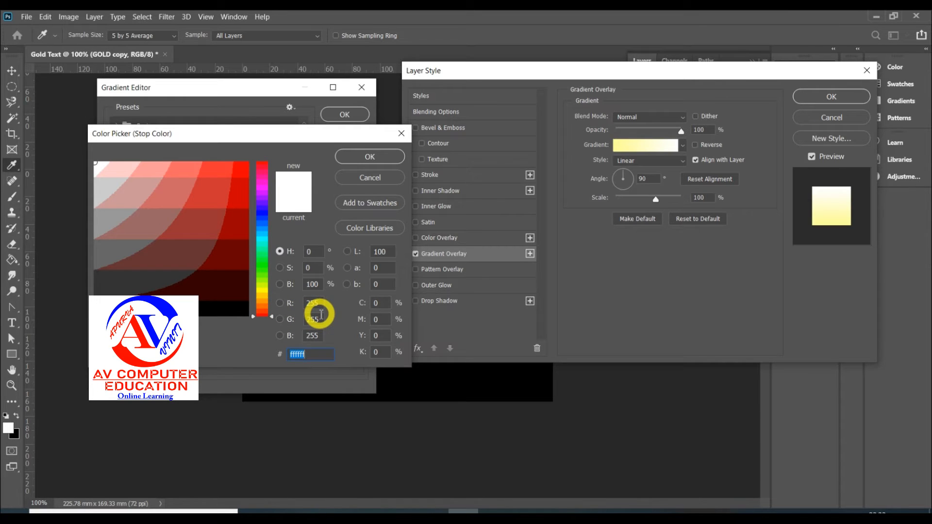
left_click(320, 303)
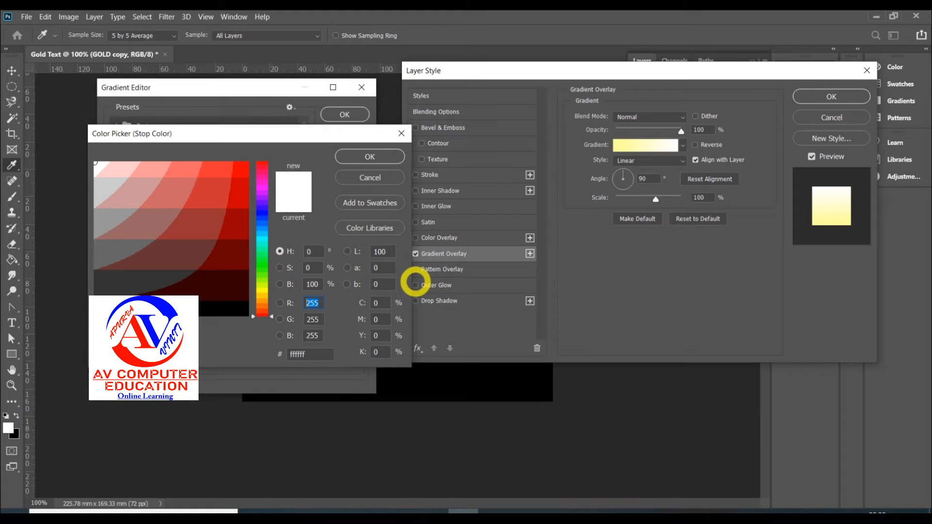
type("193")
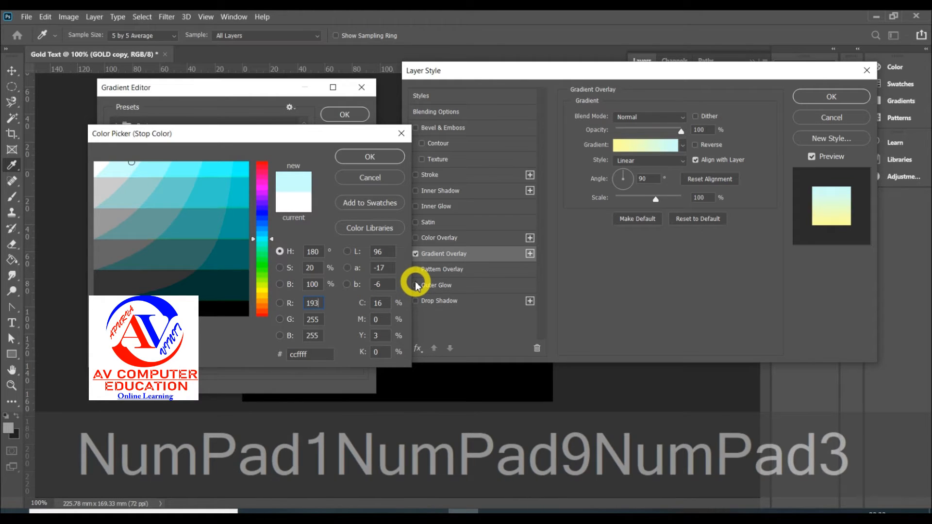
left_click(316, 319)
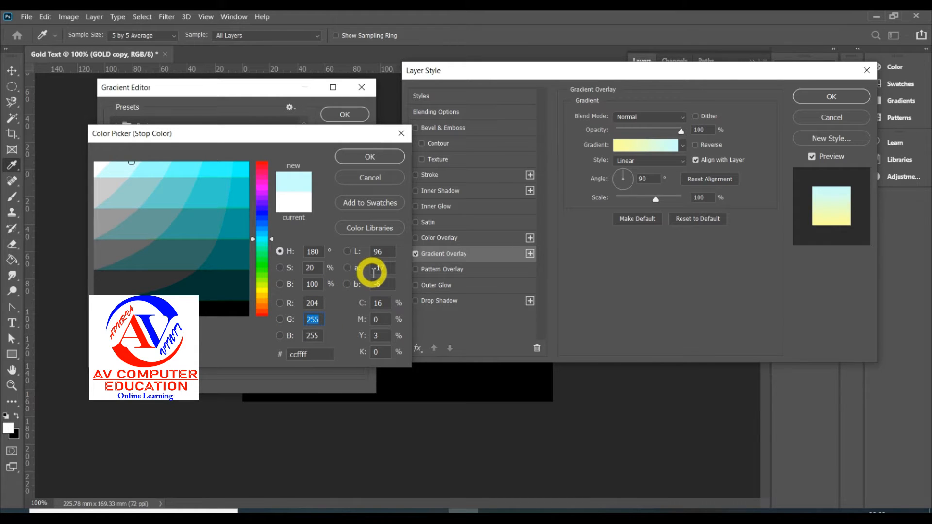
type("172")
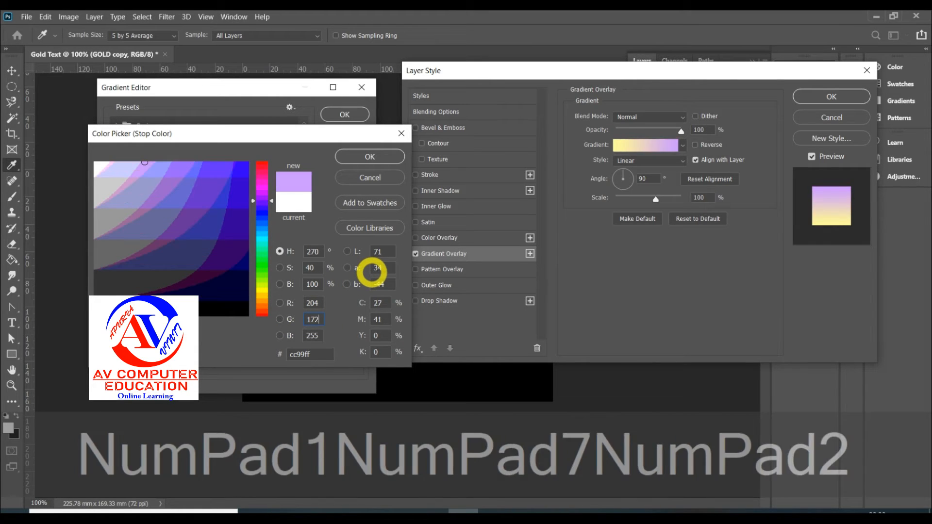
key("Tab")
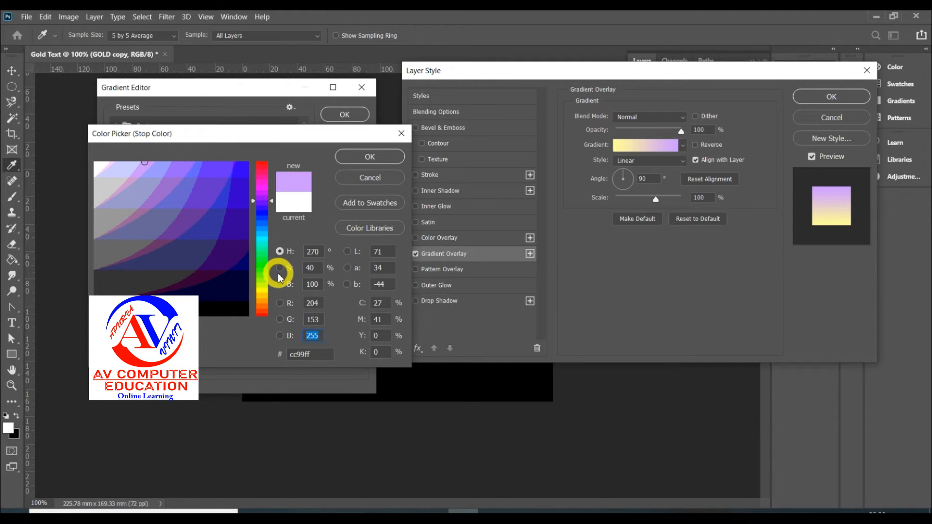
type("81")
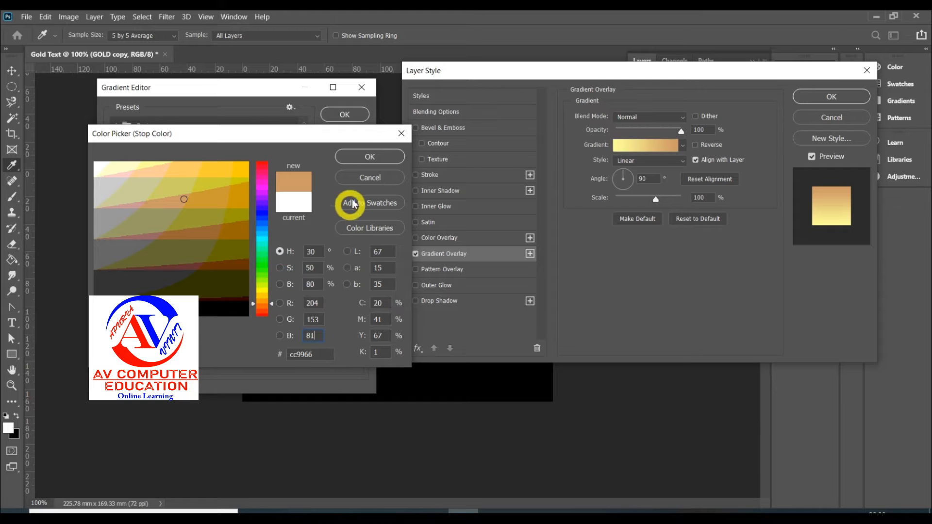
left_click(361, 156)
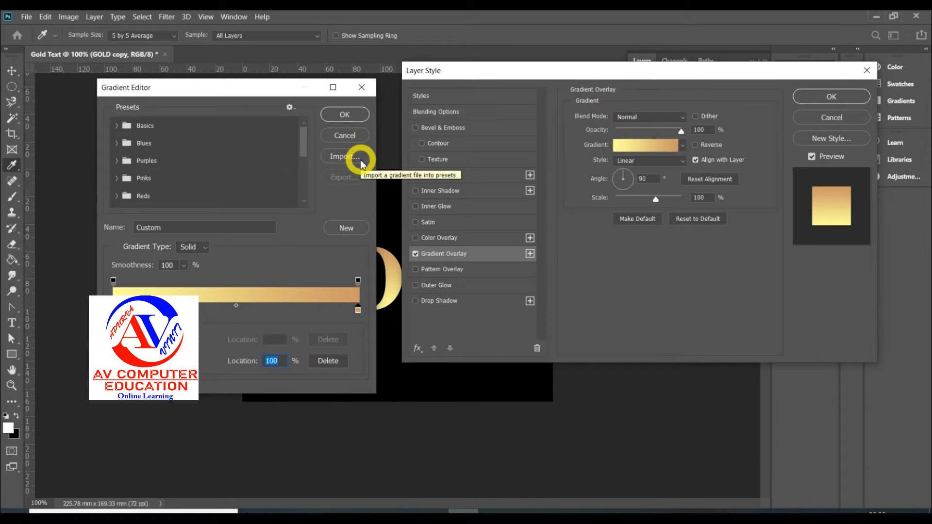
Accept the edited gradient and set the Gradient Overlay style to Reflected.
left_click(356, 115)
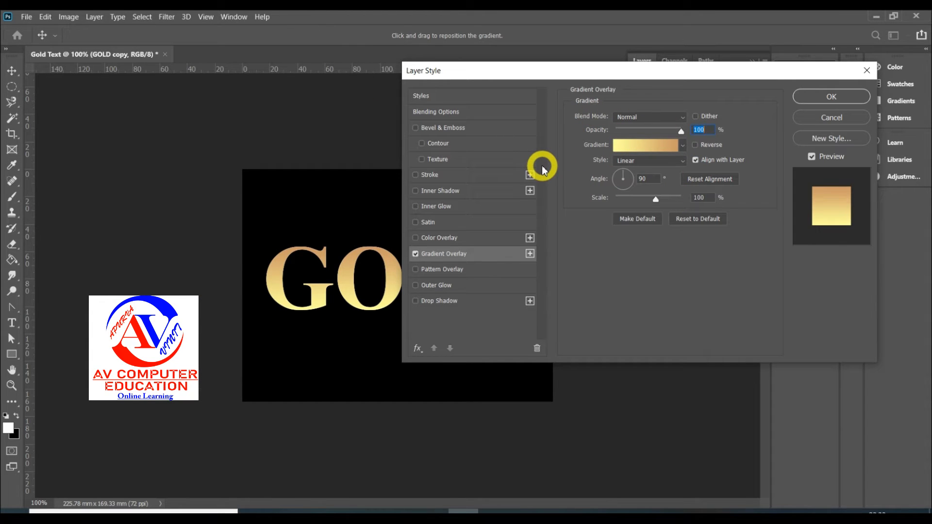
left_click(652, 161)
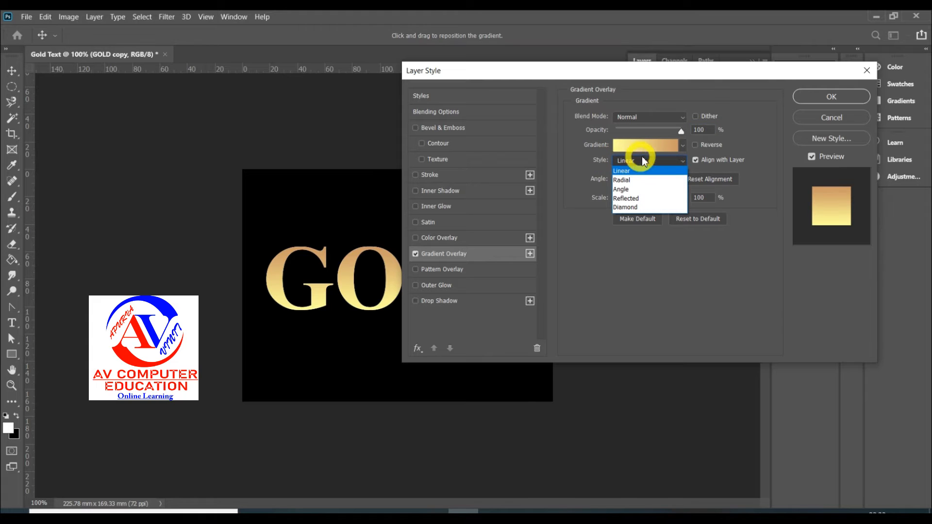
left_click(647, 199)
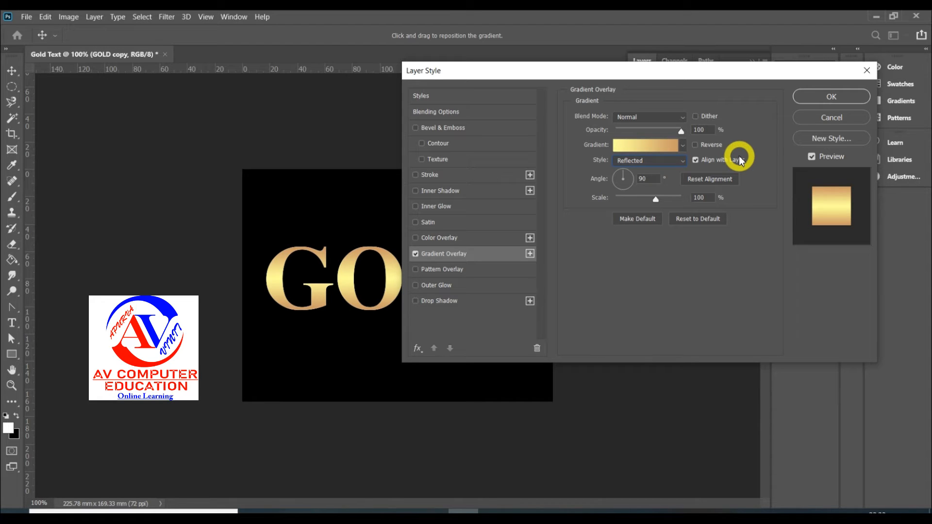
Add Bevel & Emboss to the lettering with a size of 5 px and a shading angle of 120°.
left_click(481, 132)
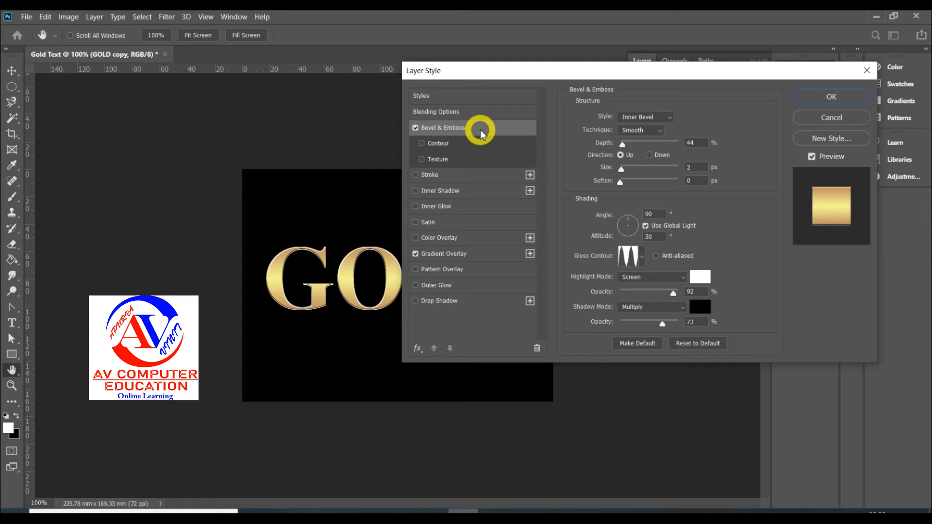
left_click(693, 167)
type("5")
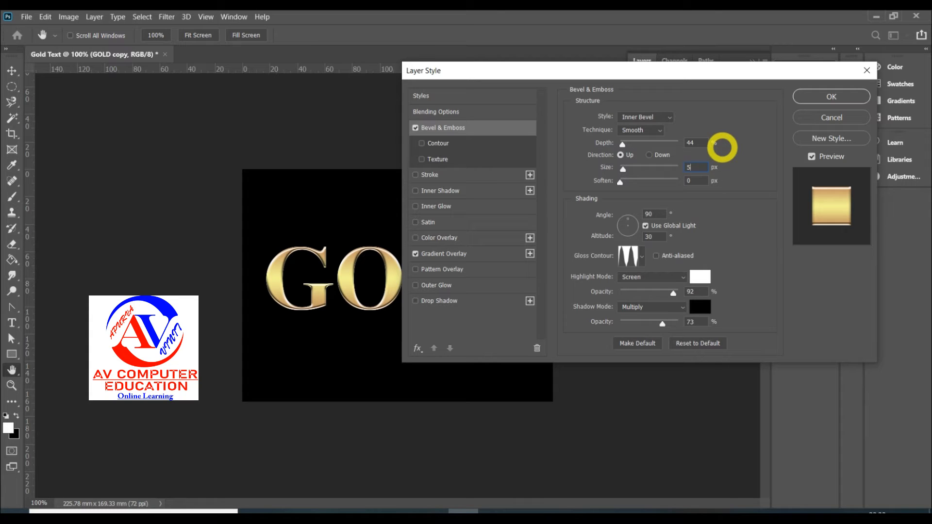
left_click_drag(660, 214, 627, 214)
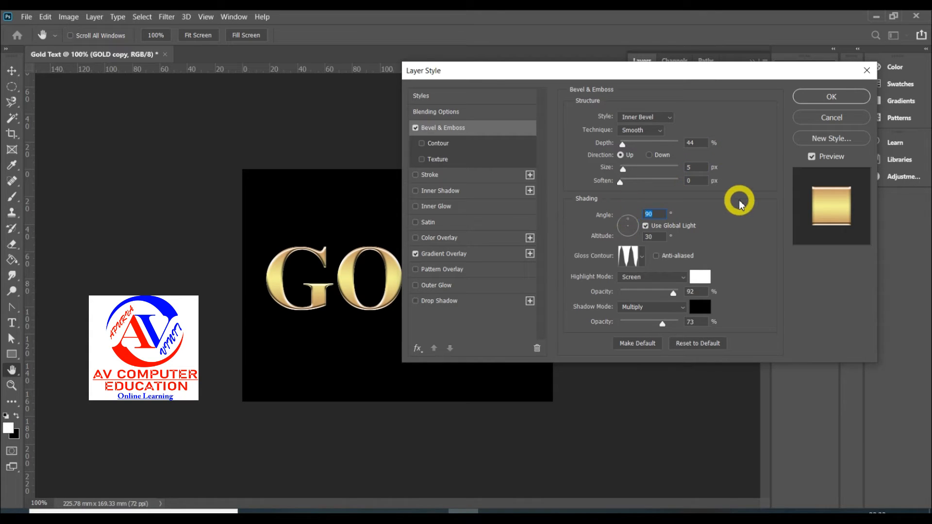
type("120")
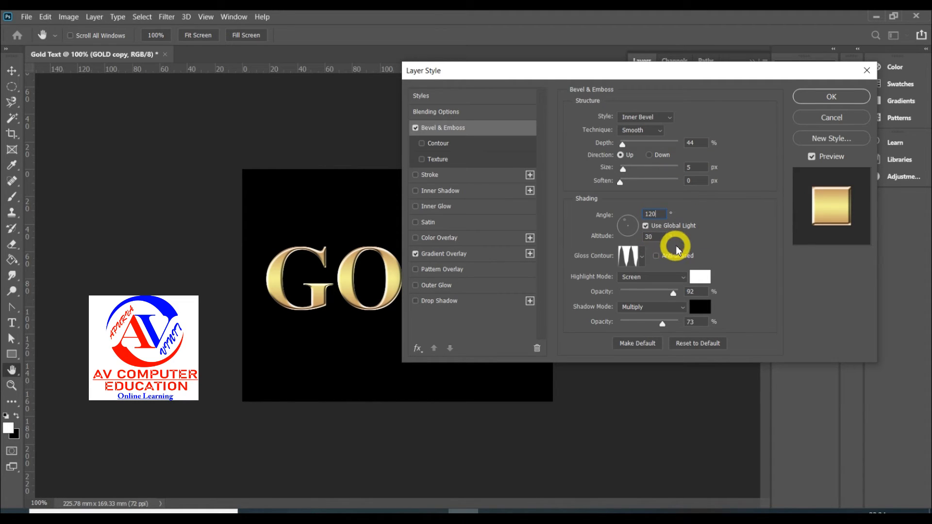
Change the bevel's gloss contour to the straight diagonal preset.
left_click(642, 257)
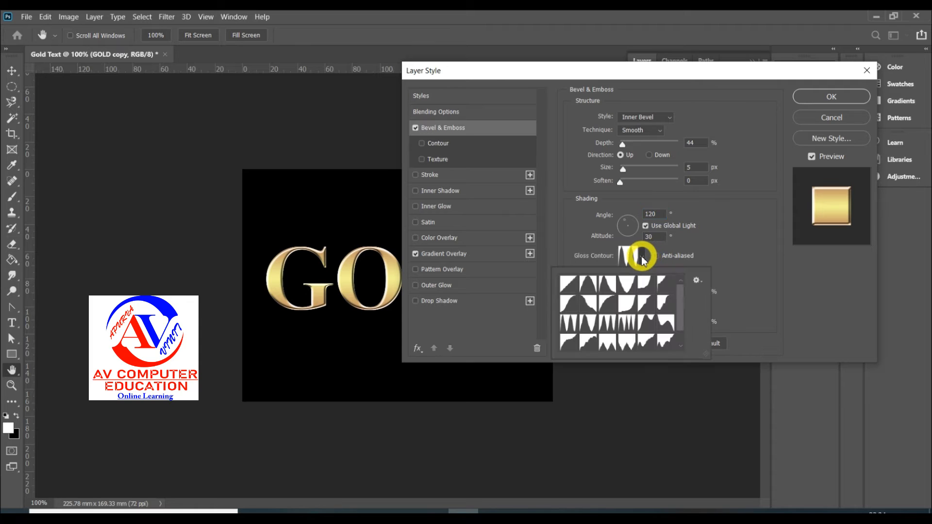
left_click(569, 284)
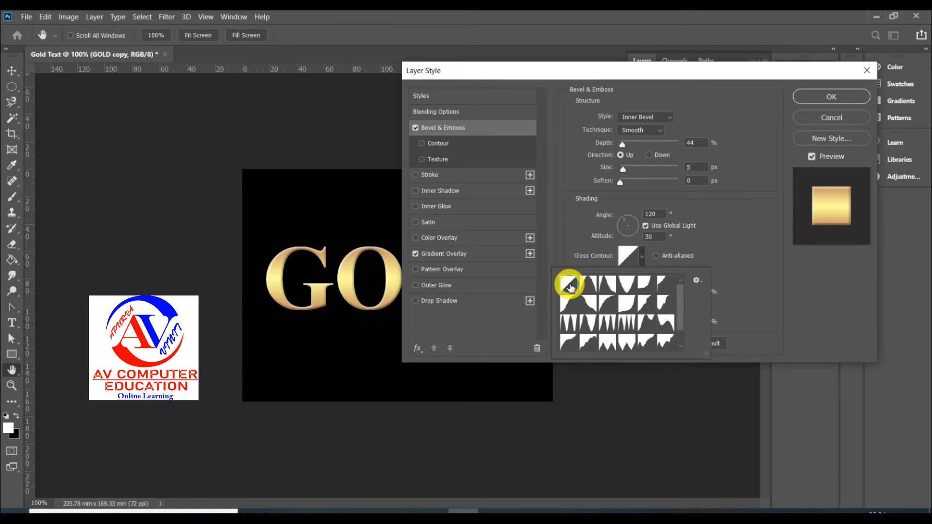
left_click(746, 237)
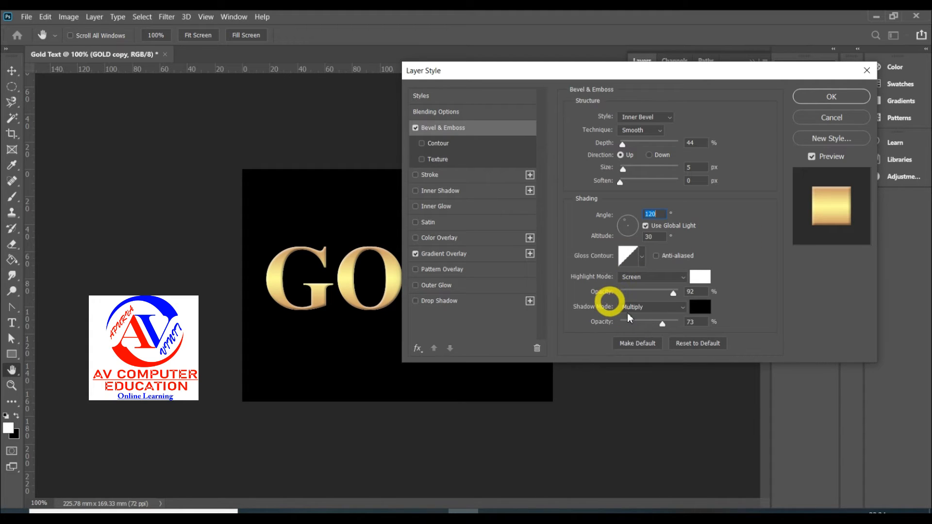
Set both the highlight opacity and the shadow opacity of the bevel to 75%.
left_click(696, 290)
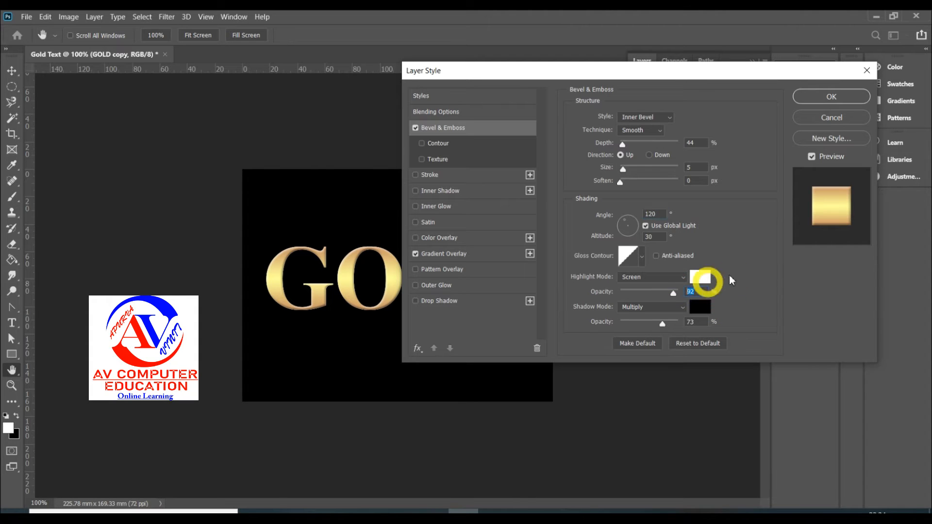
type("75")
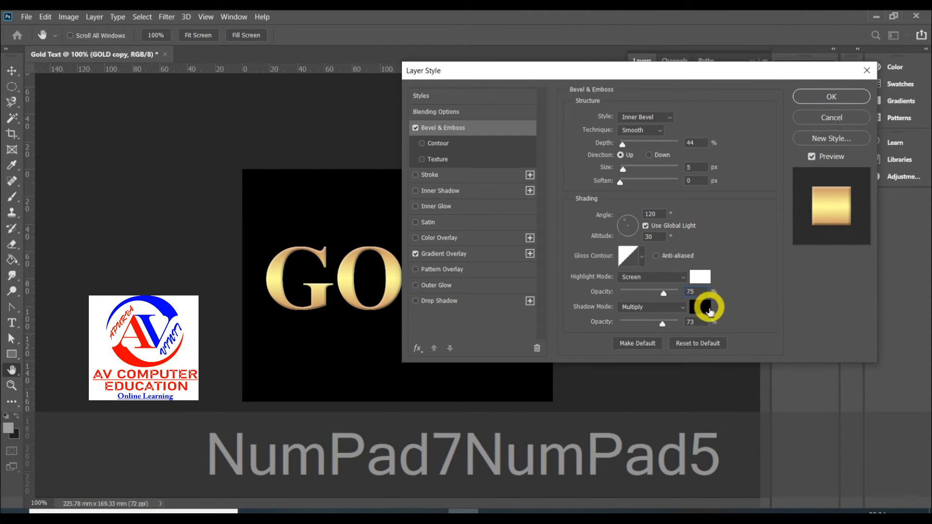
left_click(704, 324)
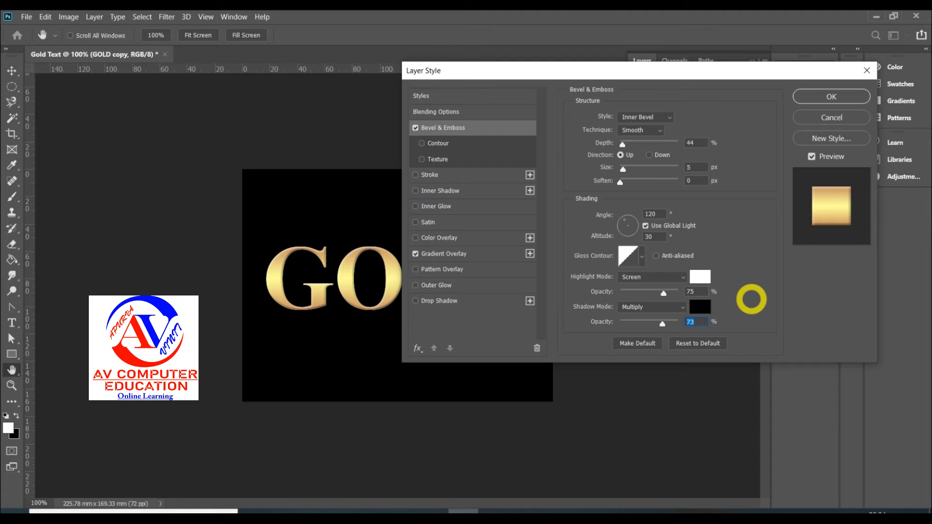
type("75")
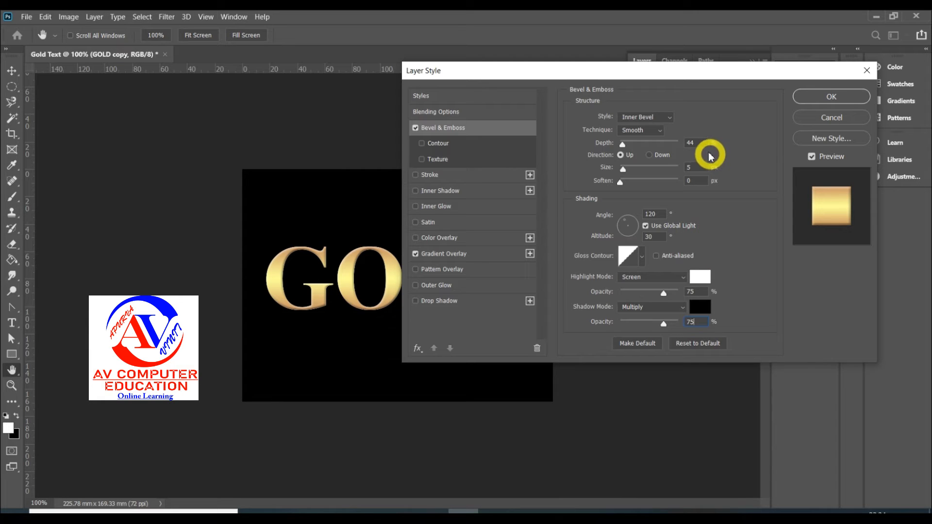
Set the bevel's depth to 100% and its technique to Chisel Hard.
double_click(699, 142)
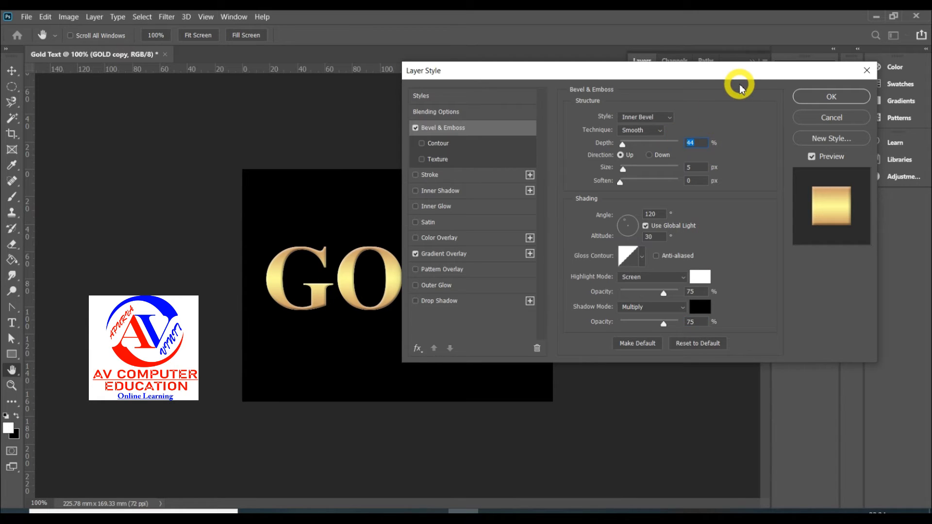
type("100")
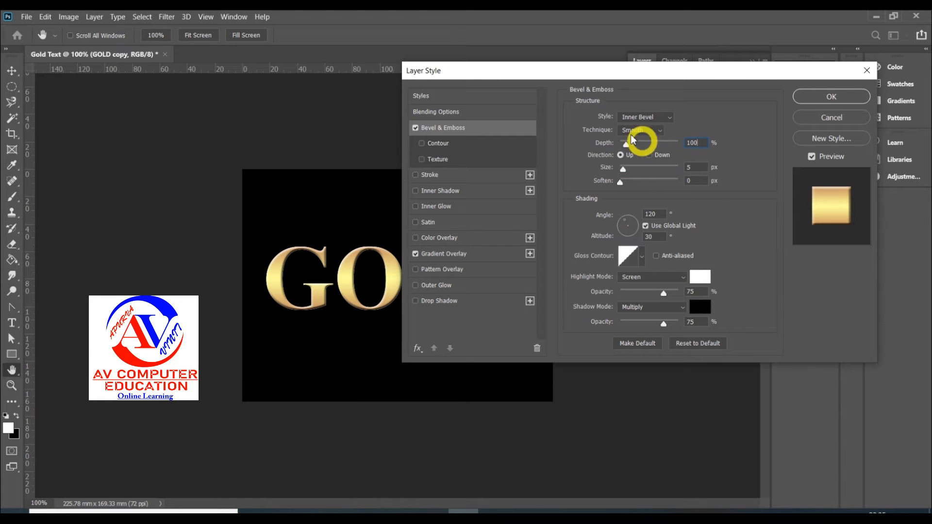
left_click(661, 131)
left_click(640, 149)
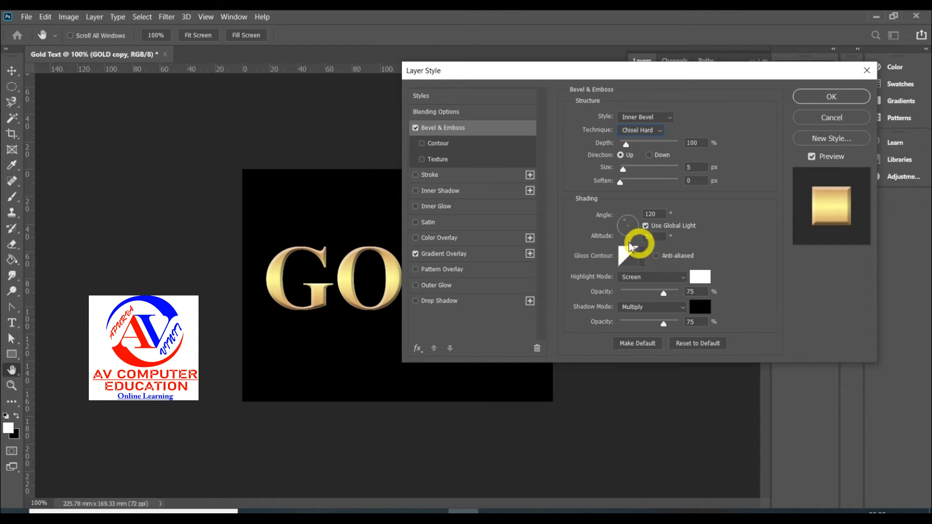
Choose the three-peaked gloss contour preset for the bevel and make it anti-aliased.
left_click(642, 257)
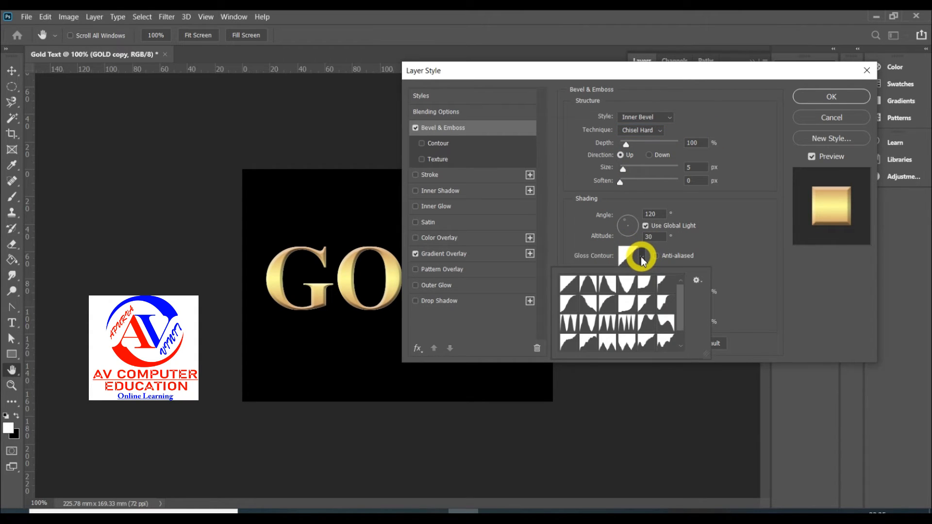
scroll(616, 311, "down", 1)
left_click(610, 306)
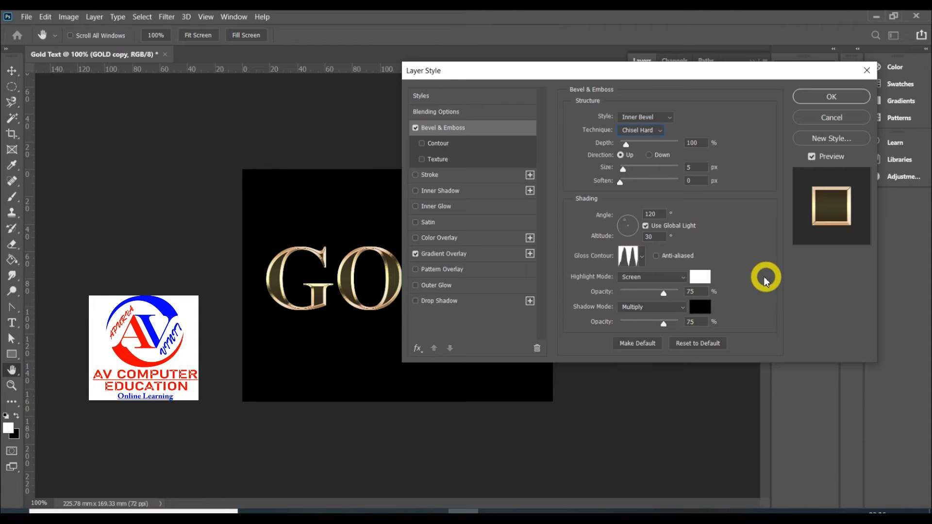
left_click(656, 256)
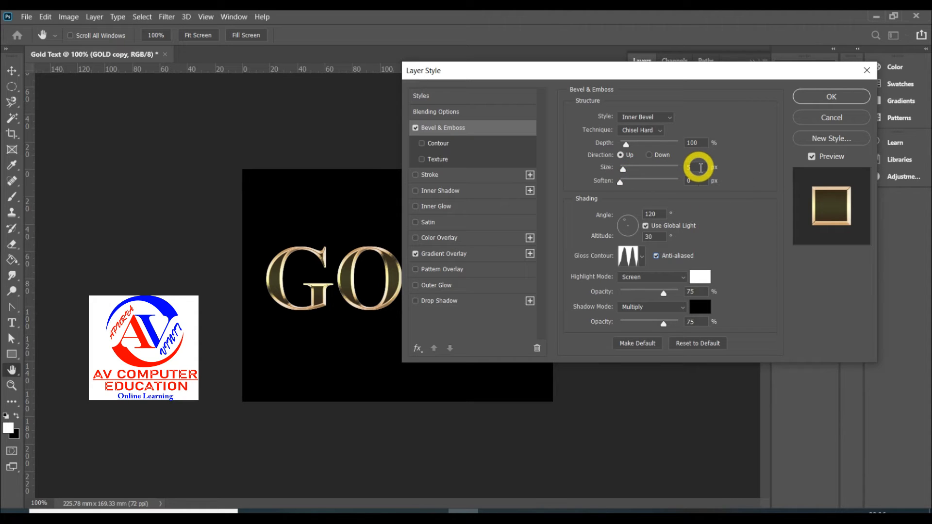
Set the bevel's size to 16 px and its depth to 171%.
left_click(694, 167)
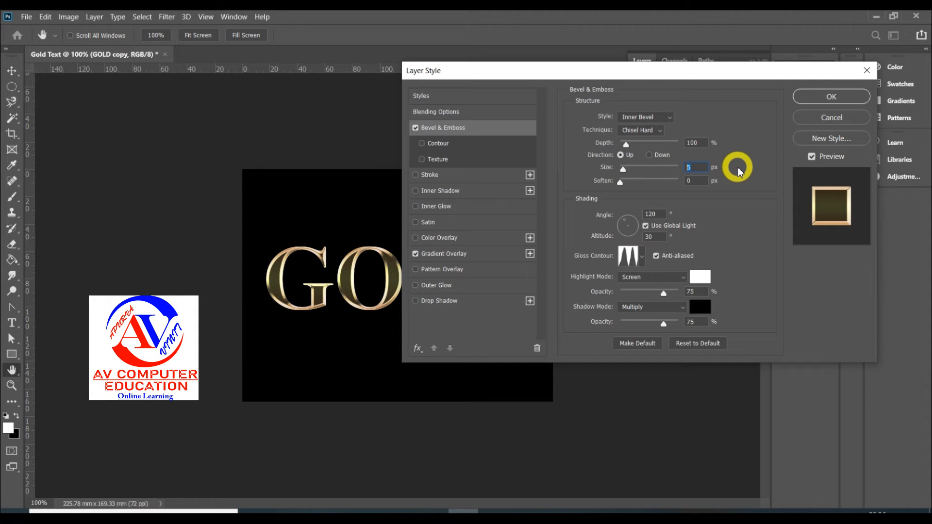
type("16")
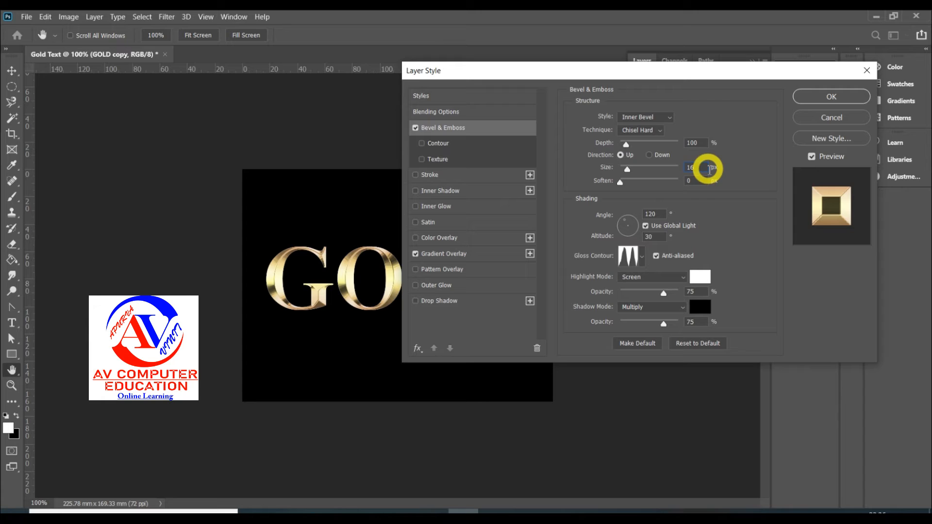
left_click(704, 141)
type("17")
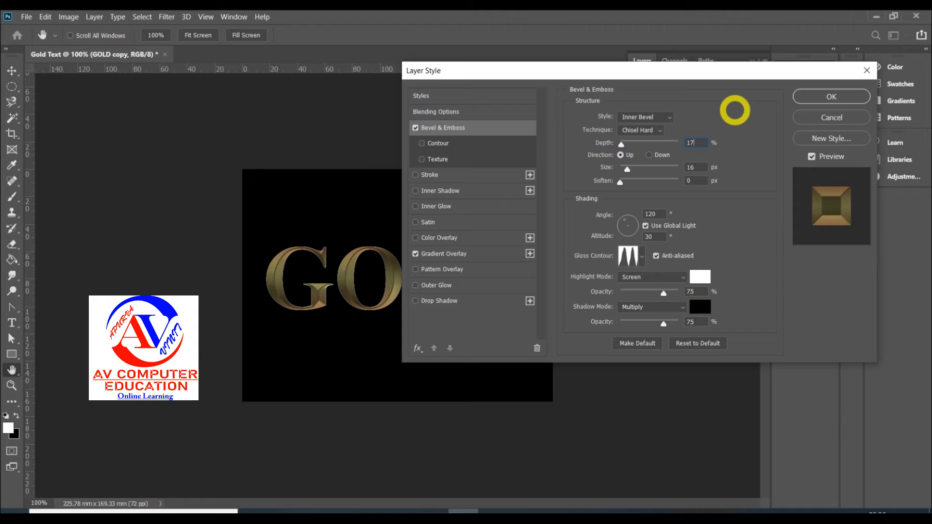
type("1")
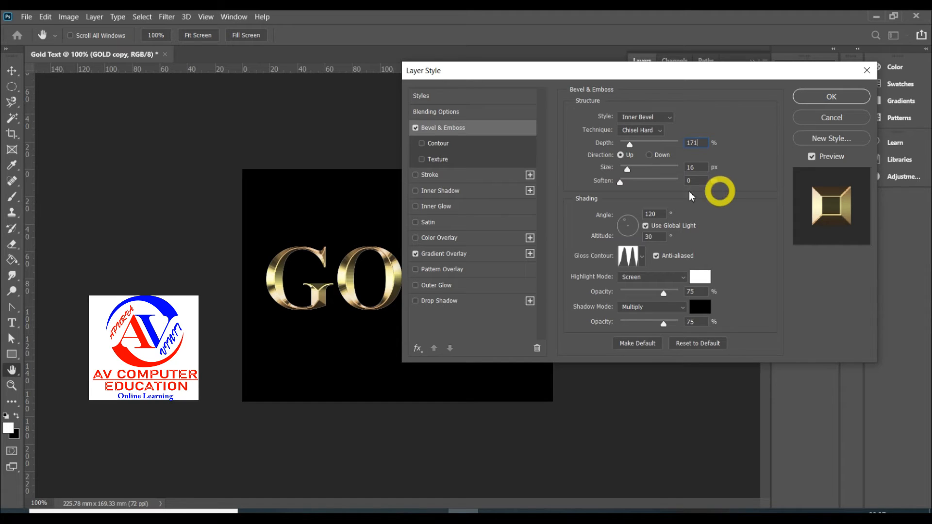
Turn on the bevel's Contour option and add an inner glow with the Multiply blend mode.
left_click(452, 146)
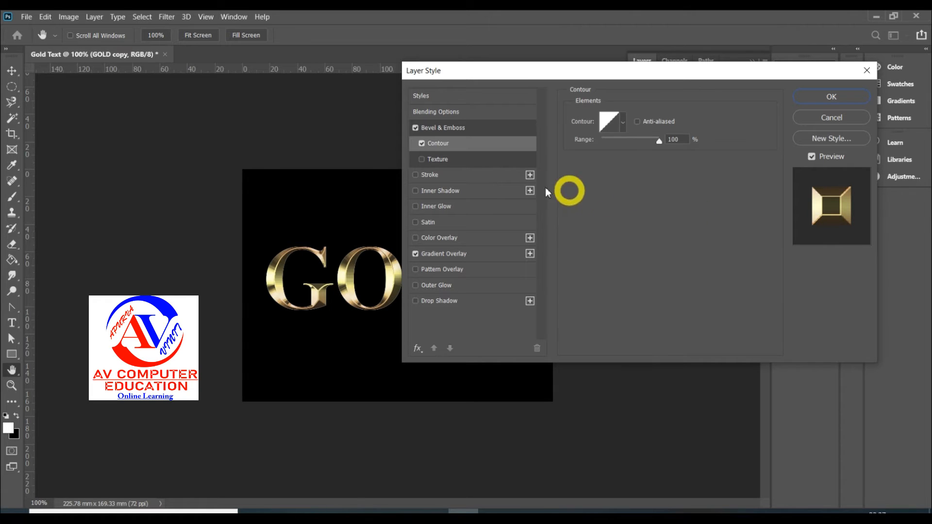
left_click(427, 206)
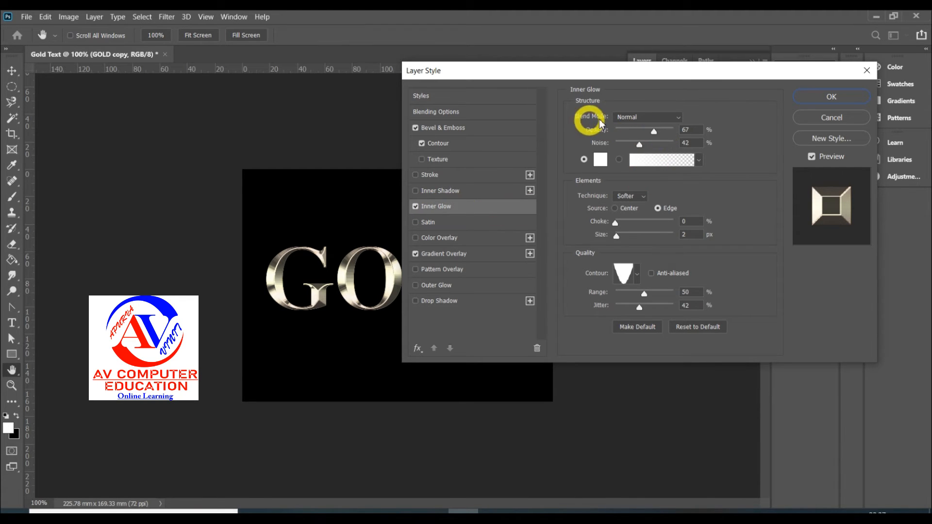
left_click(650, 121)
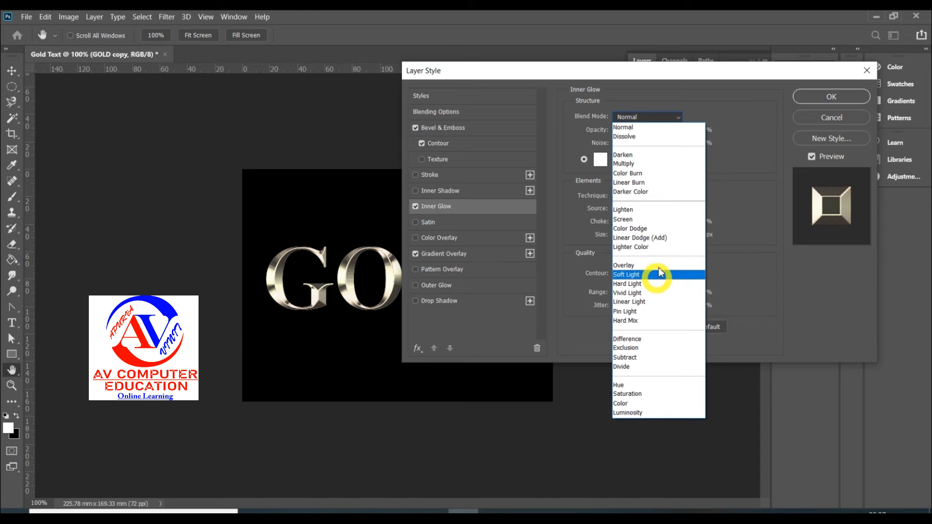
left_click(653, 164)
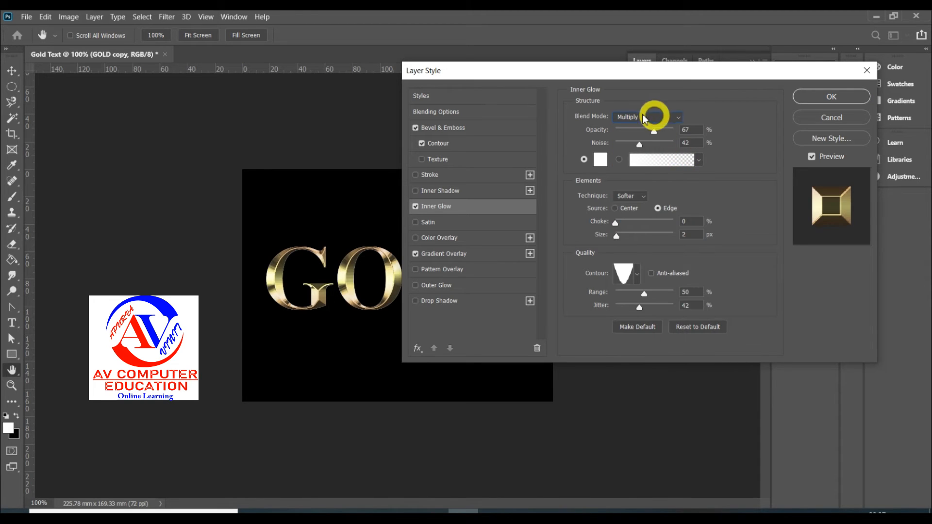
Give the inner glow an orange colour by entering RGB 232, 128, 31.
left_click(600, 159)
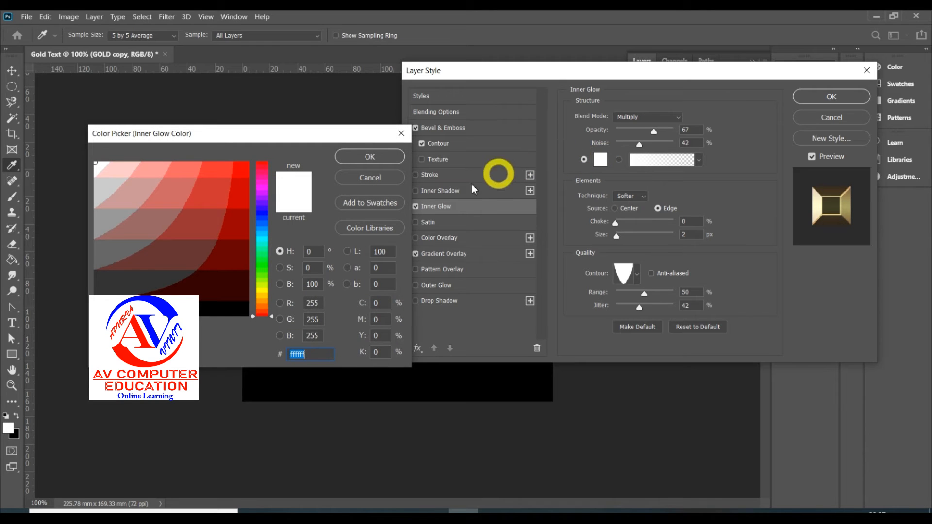
left_click(265, 297)
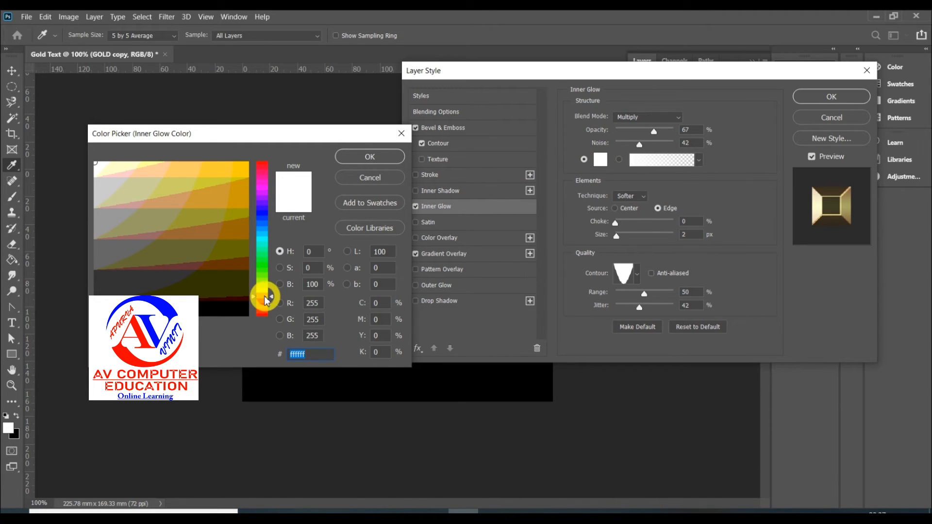
left_click(267, 299)
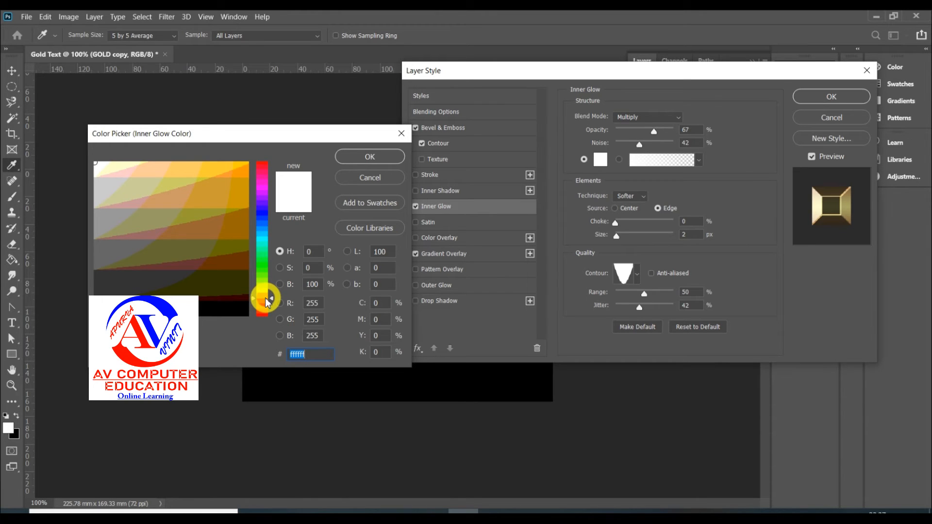
left_click(317, 304)
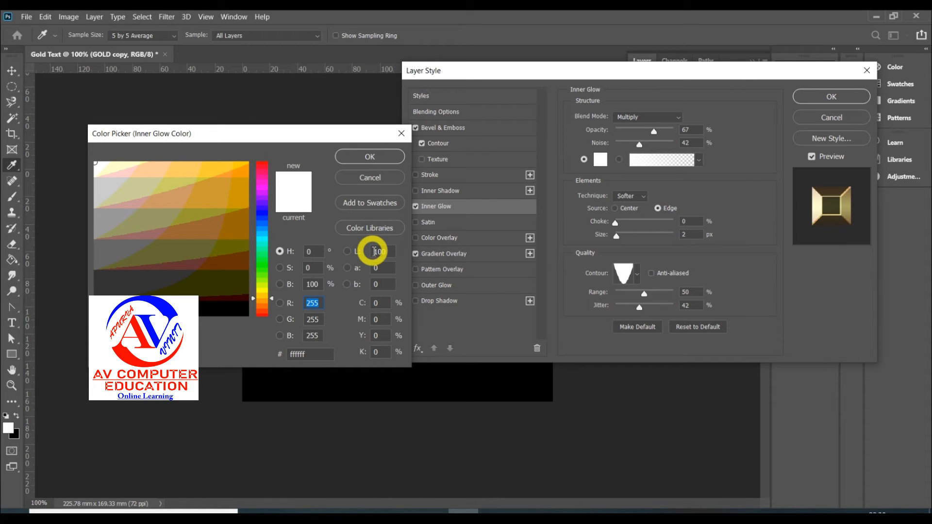
type("232")
left_click(315, 320)
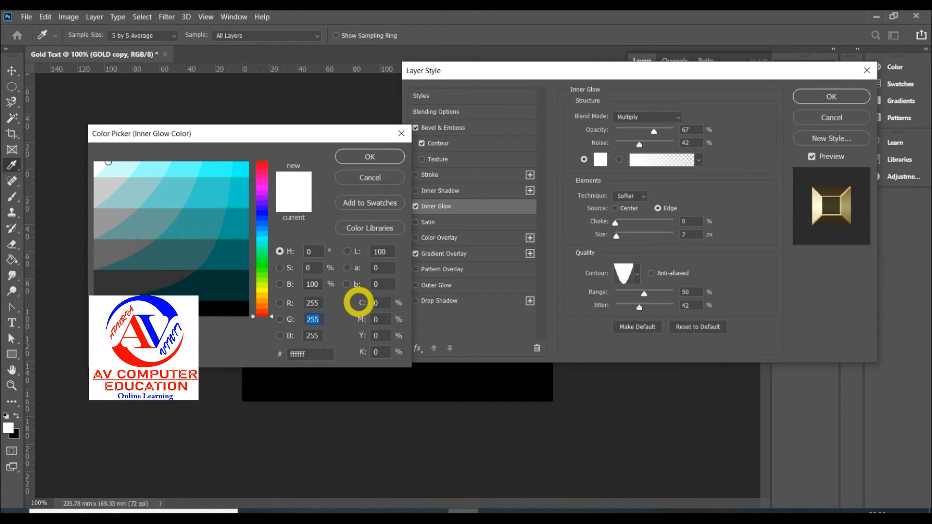
type("128")
left_click(325, 336)
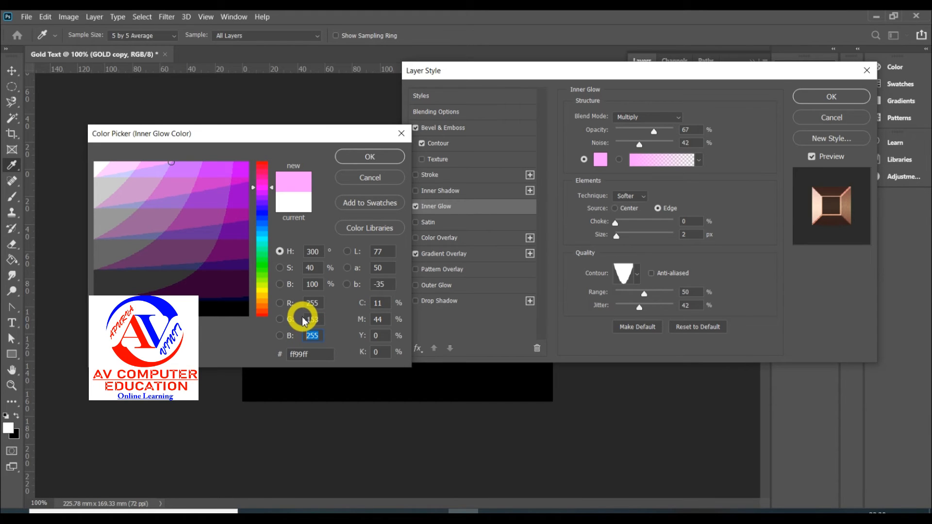
type("31")
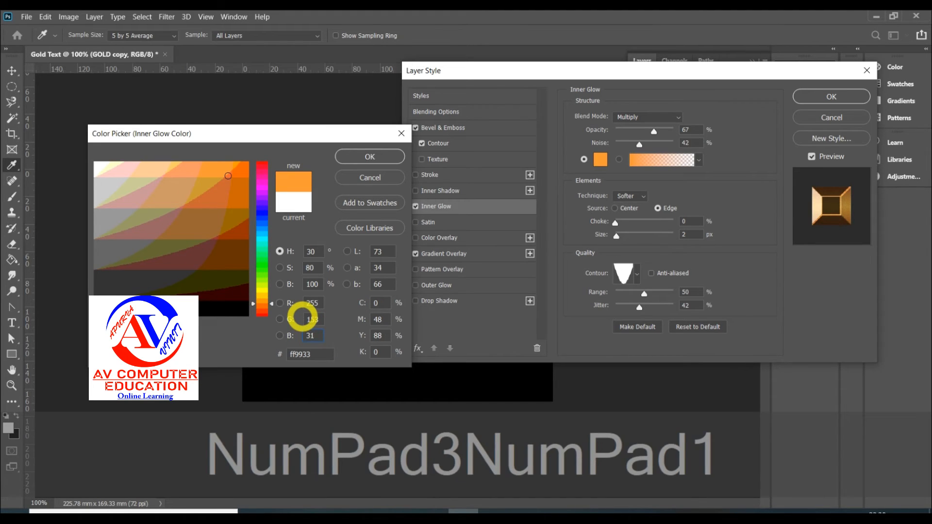
left_click(370, 156)
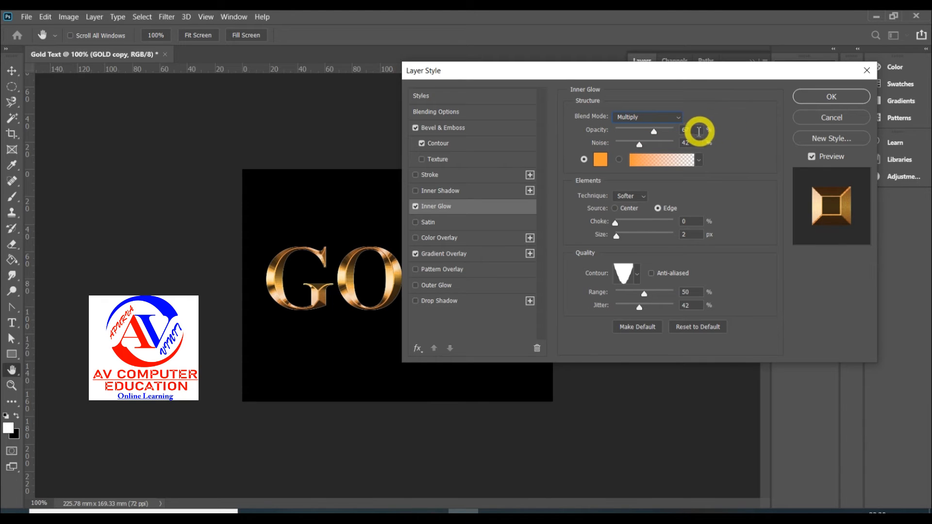
Set the inner glow's opacity to 50%, noise to 0% and size to 15 px, and apply the layer style.
double_click(693, 130)
type("50")
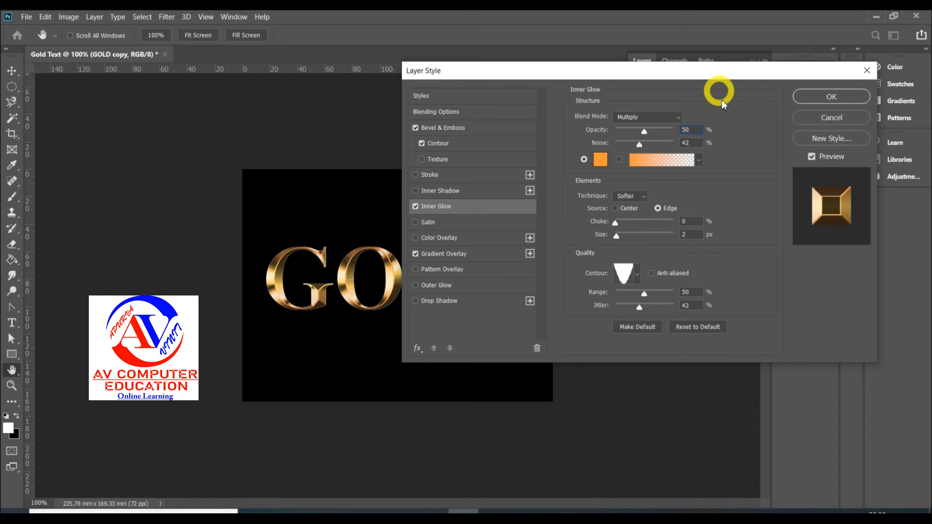
double_click(687, 142)
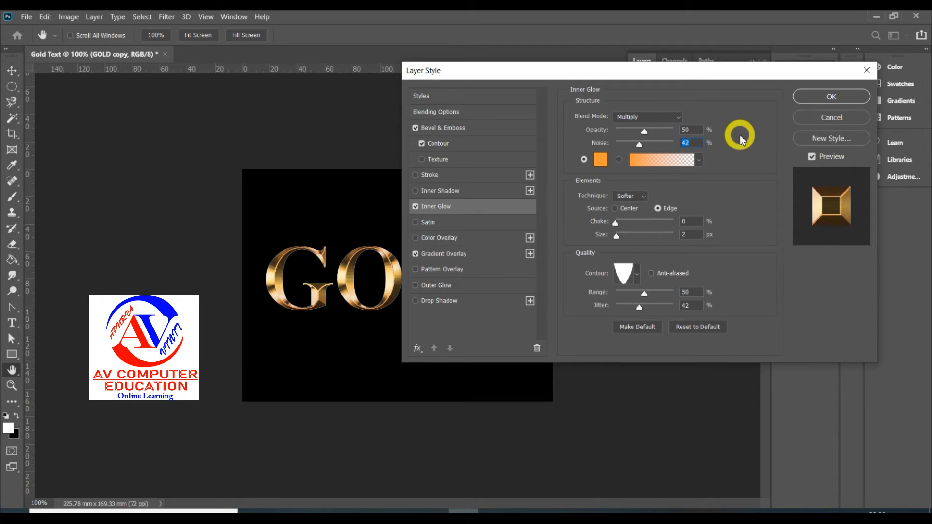
type("0")
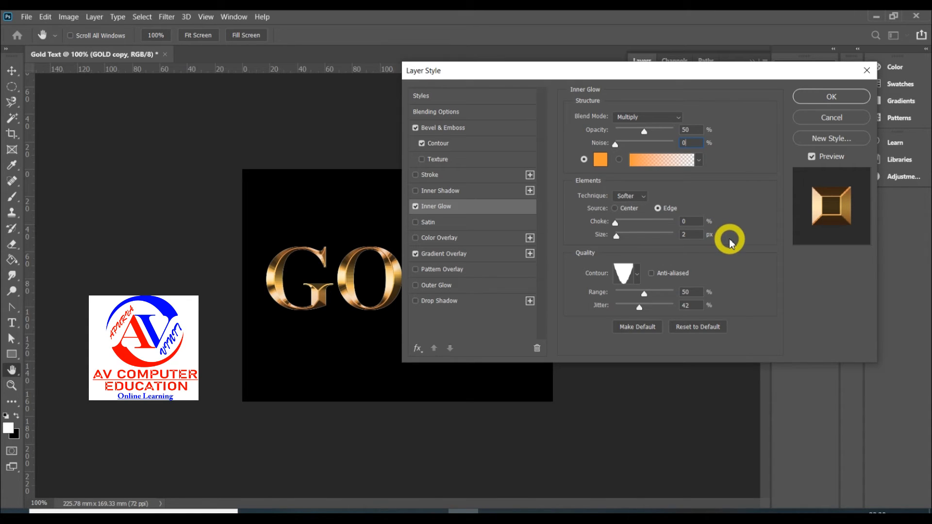
left_click(684, 234)
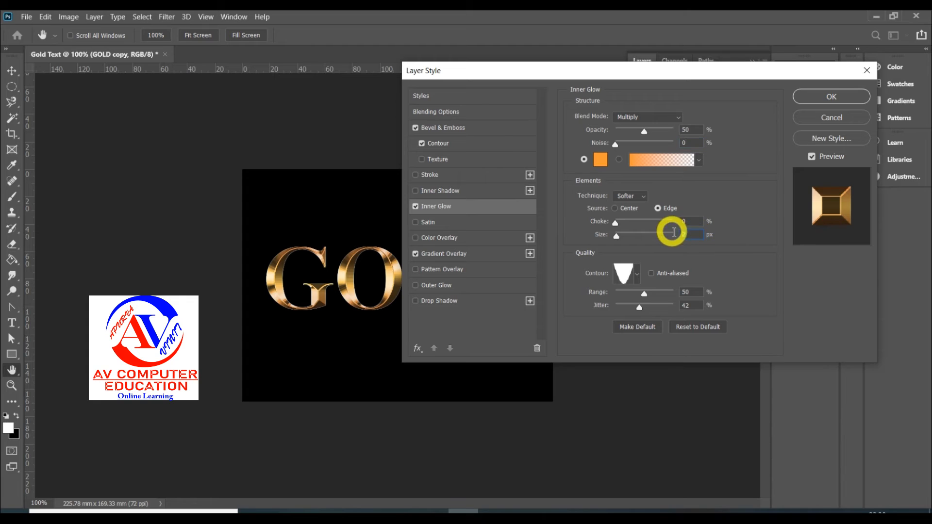
type("15")
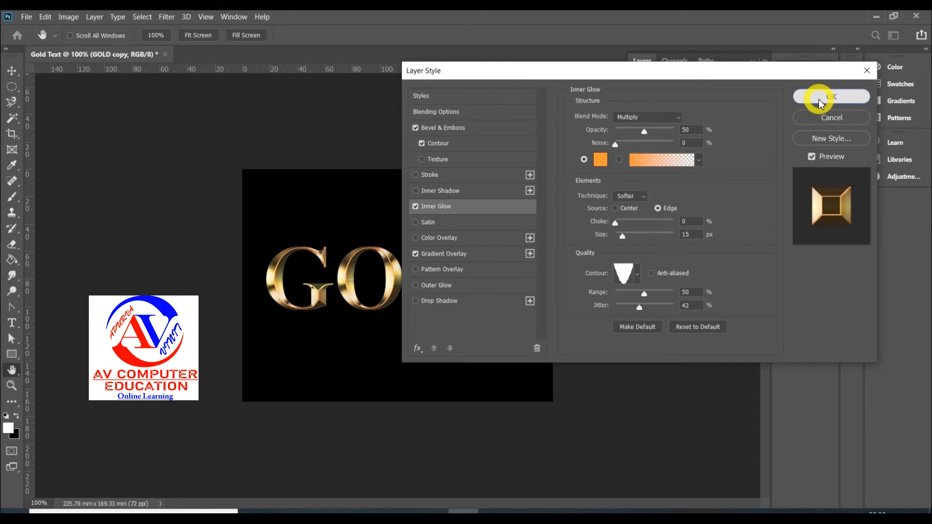
left_click(831, 97)
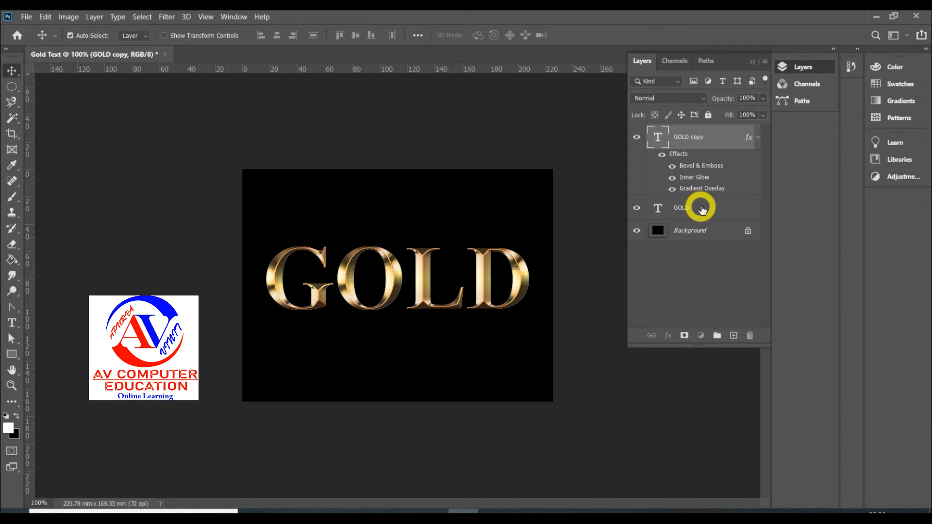
Add a 5 px stroke positioned Outside to the original GOLD text layer.
left_click(702, 209)
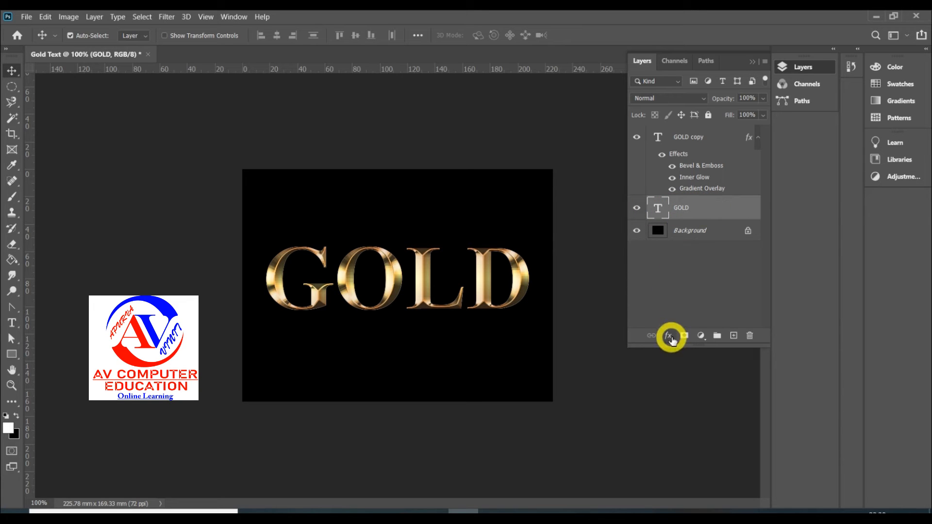
left_click(669, 336)
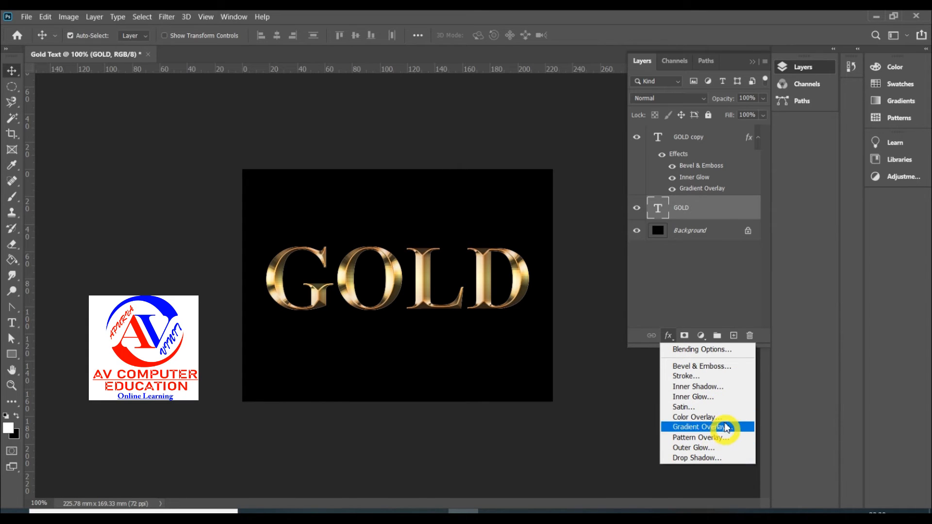
left_click(707, 377)
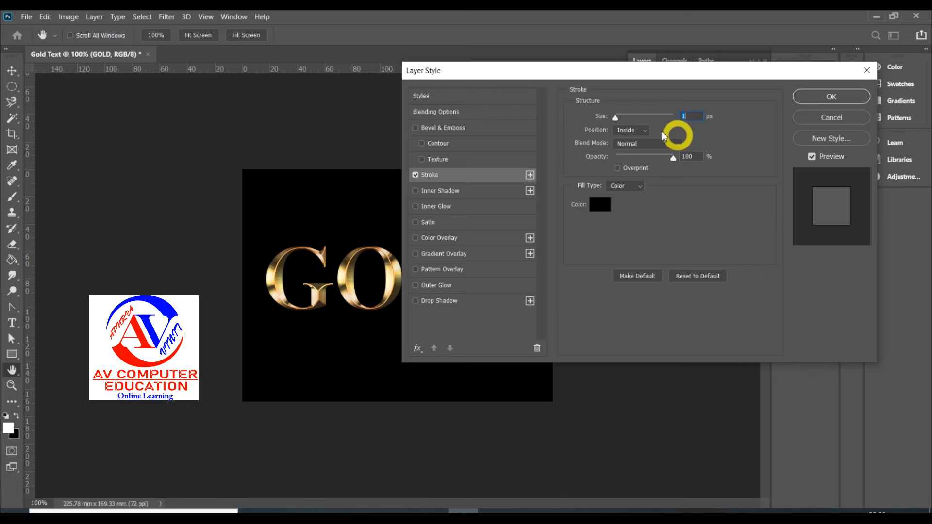
type("5")
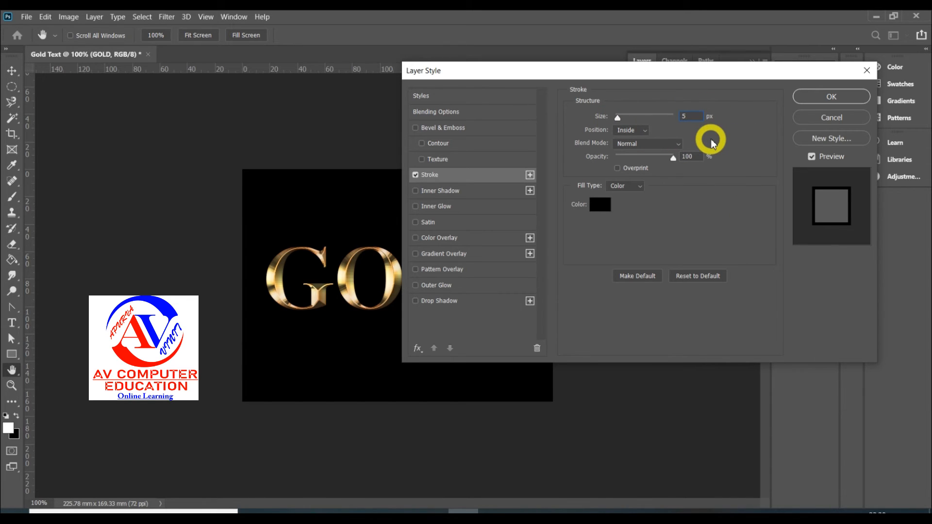
left_click(639, 130)
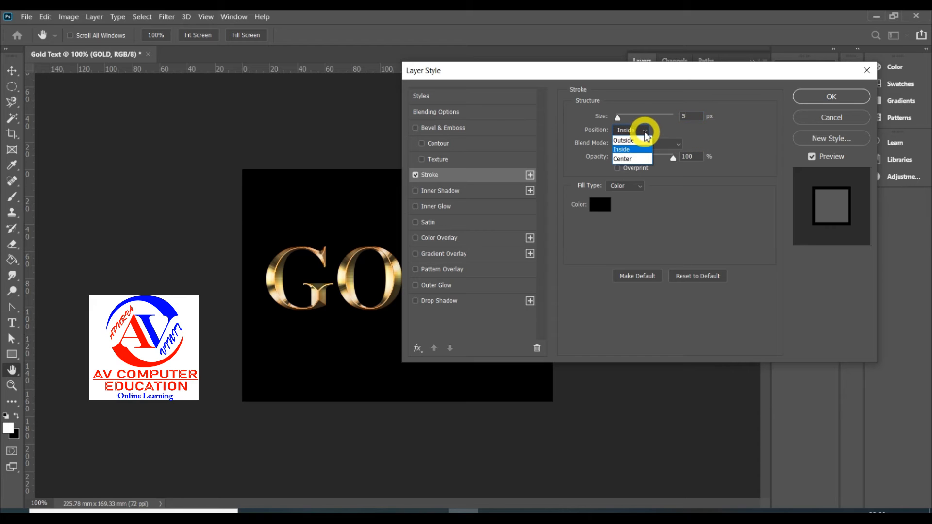
left_click(627, 141)
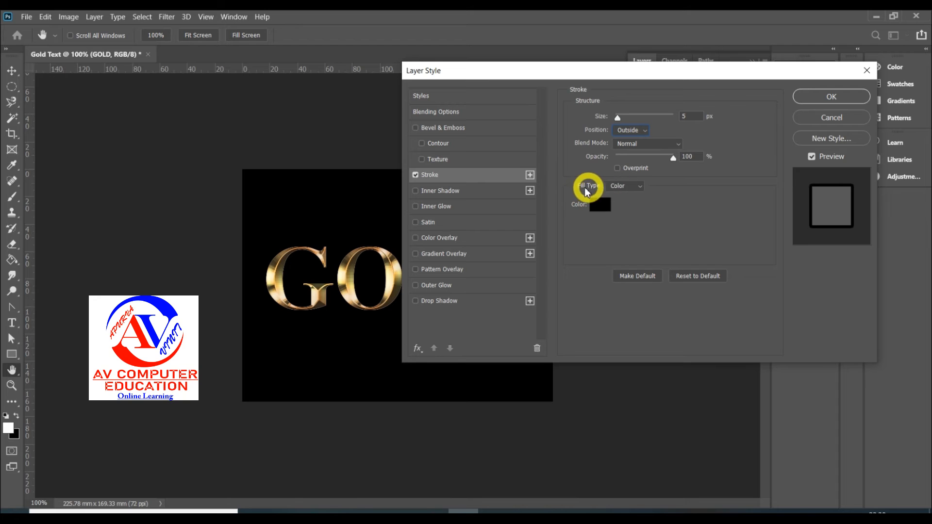
Change the stroke's fill type to Gradient with the Reflected style.
left_click(636, 185)
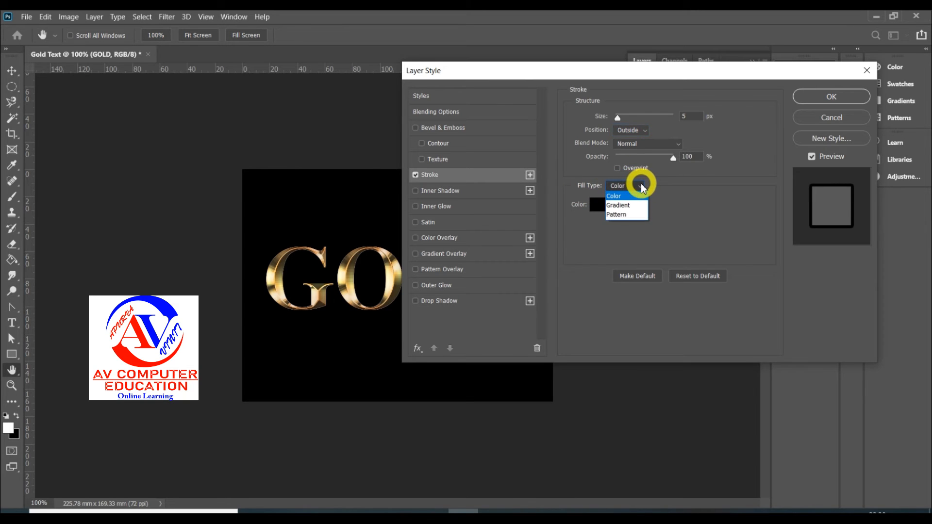
left_click(630, 208)
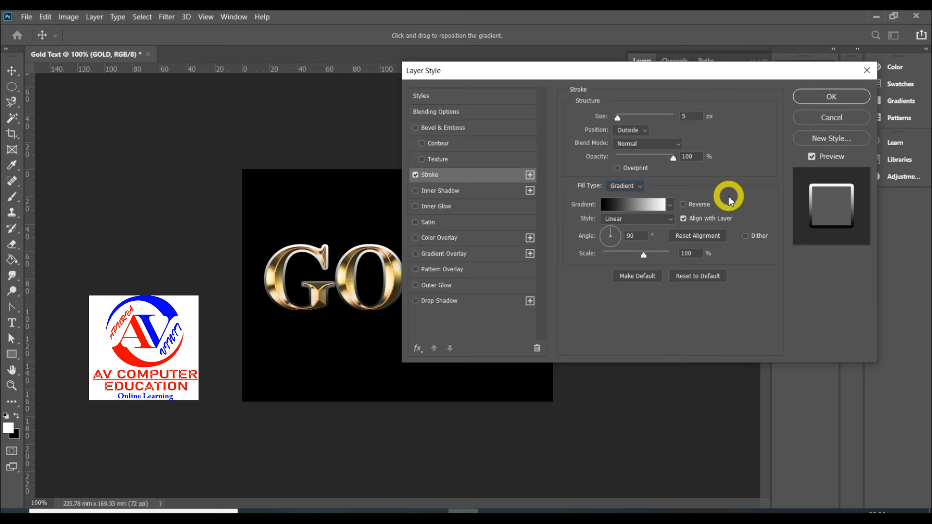
left_click(621, 219)
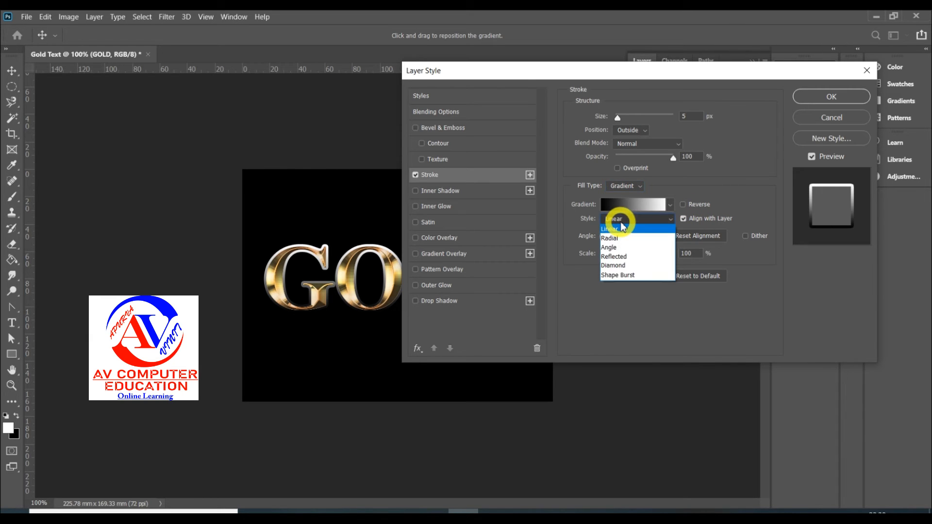
left_click(625, 256)
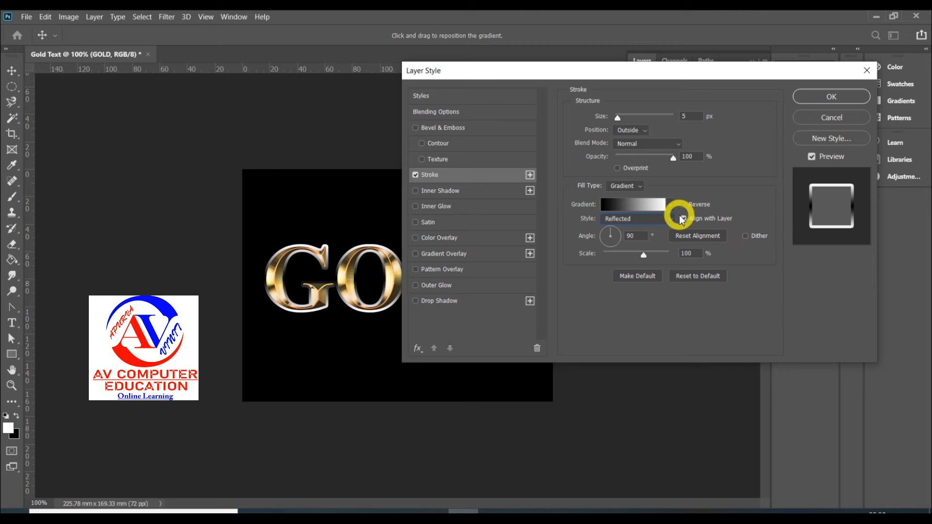
Set the stroke gradient's starting colour stop to pale yellow, RGB 247, 238, 173.
left_click(622, 206)
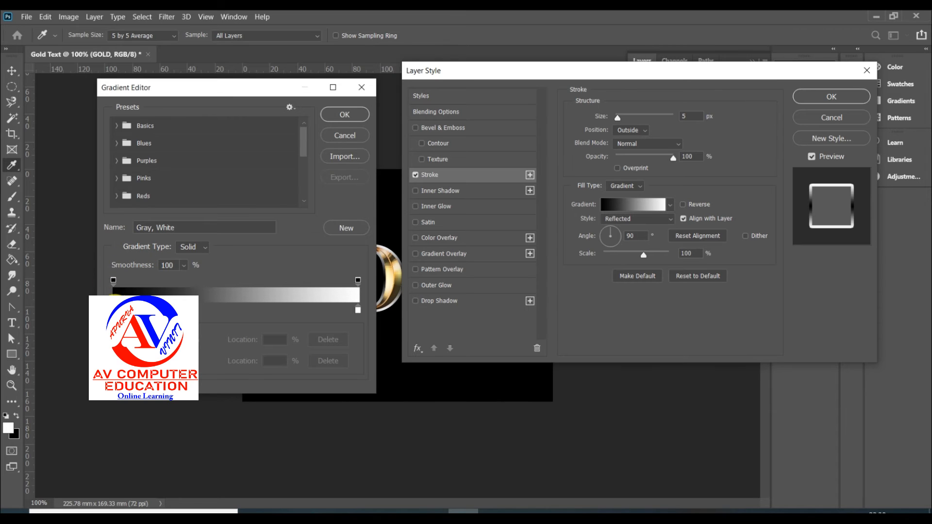
double_click(113, 309)
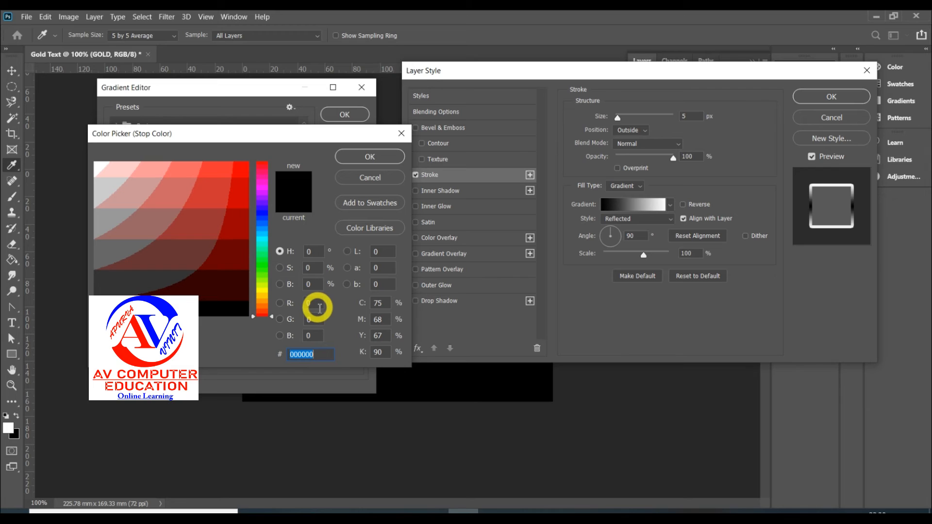
left_click(313, 303)
type("2")
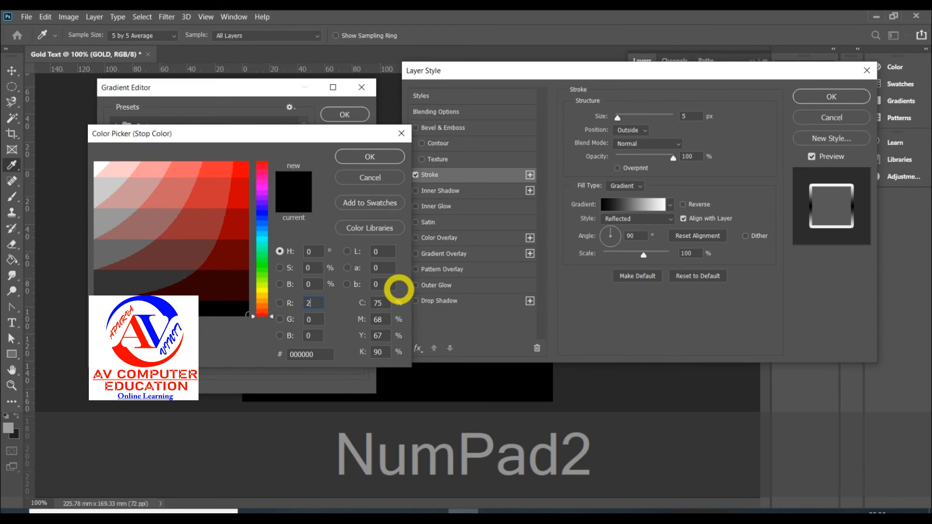
type("47")
left_click_drag(318, 318, 292, 315)
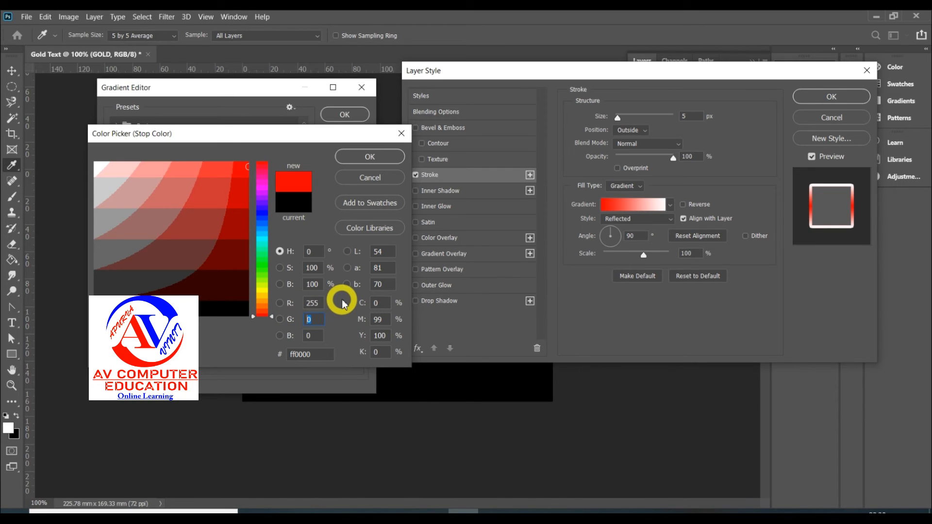
type("238")
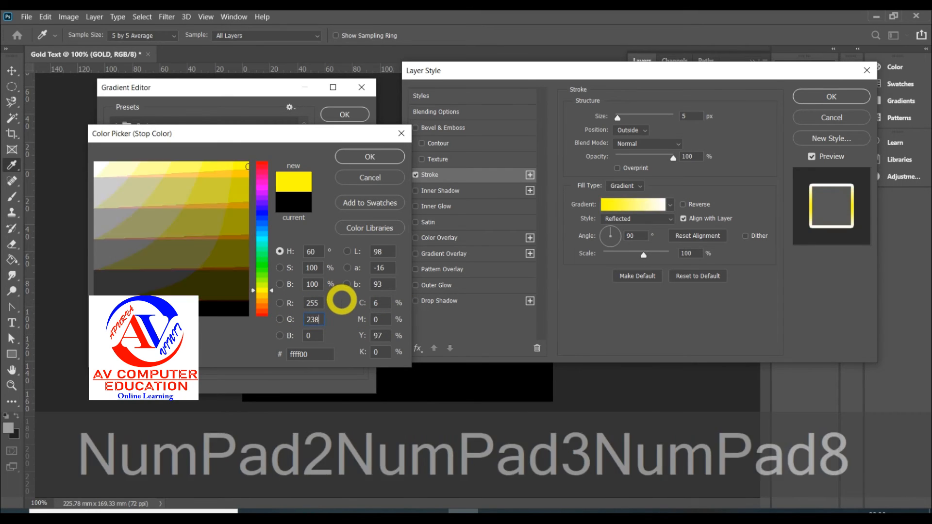
left_click_drag(317, 335, 277, 331)
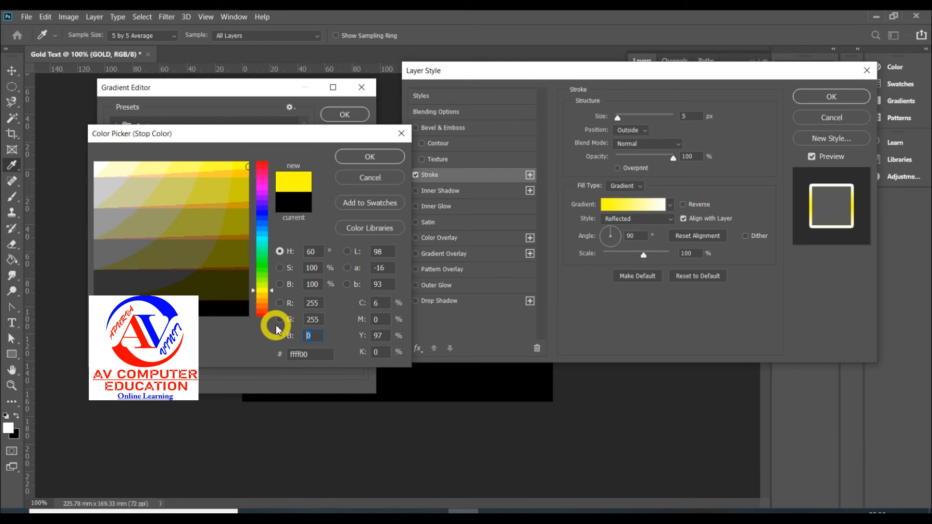
type("173")
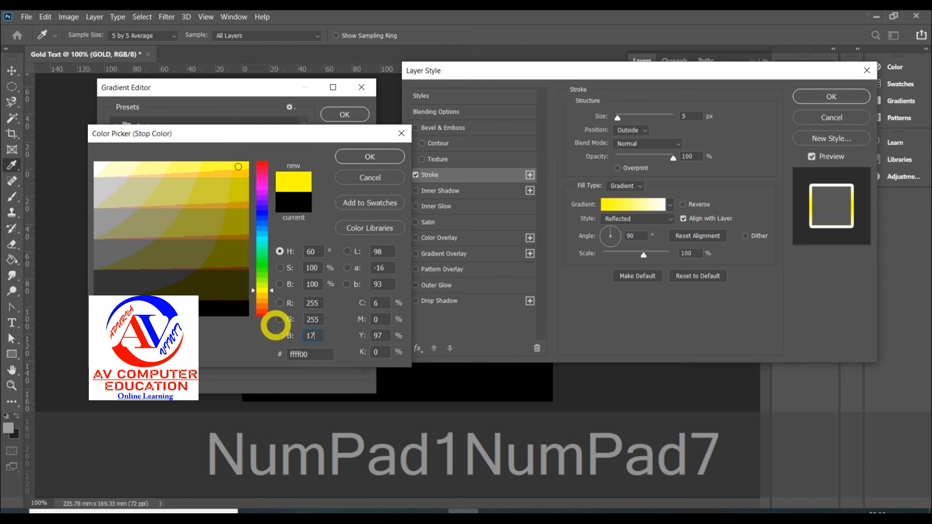
left_click(343, 156)
Set the stroke gradient's end colour stop to RGB 193, 172, 81 and apply the gradient.
left_click_drag(353, 307, 360, 318)
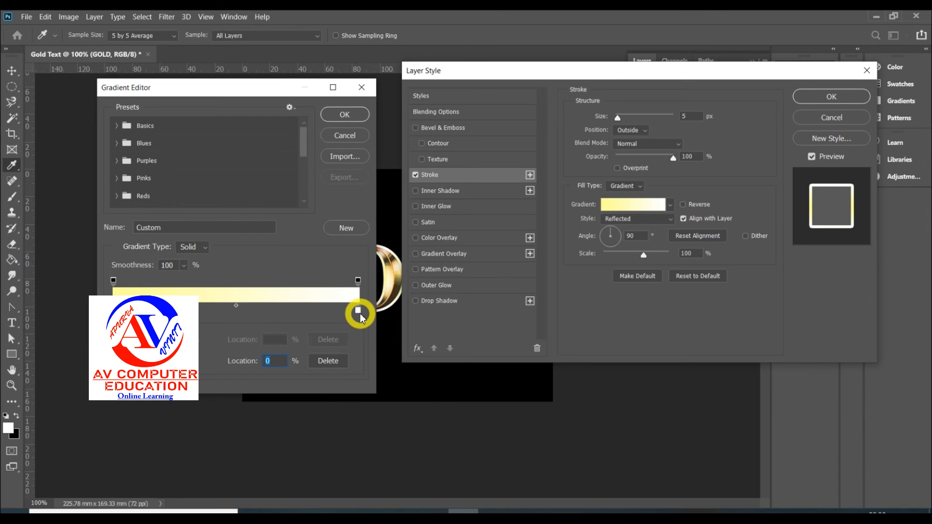
left_click(358, 310)
left_click(181, 361)
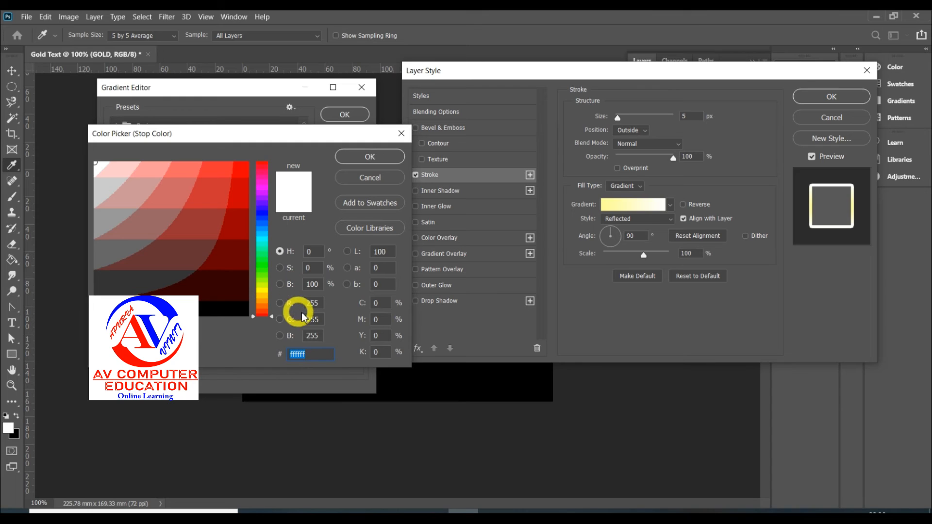
left_click_drag(319, 303, 277, 298)
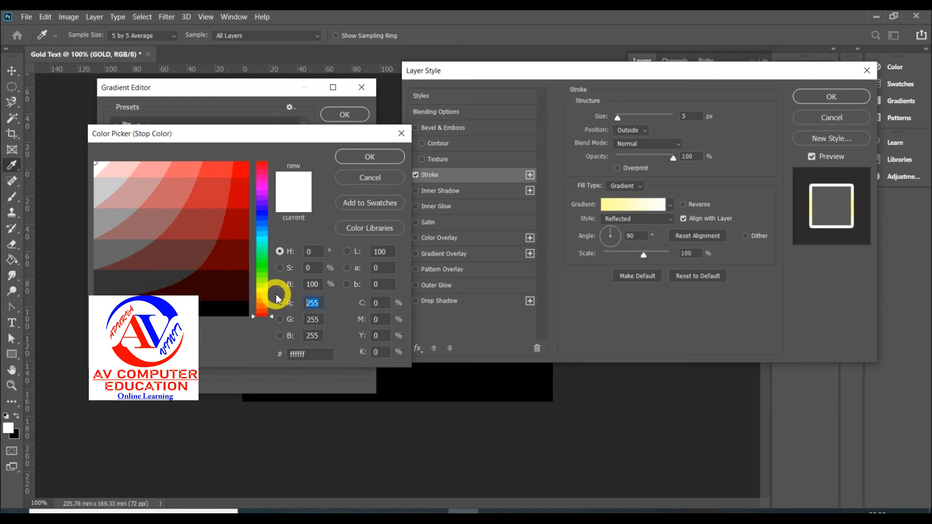
type("193")
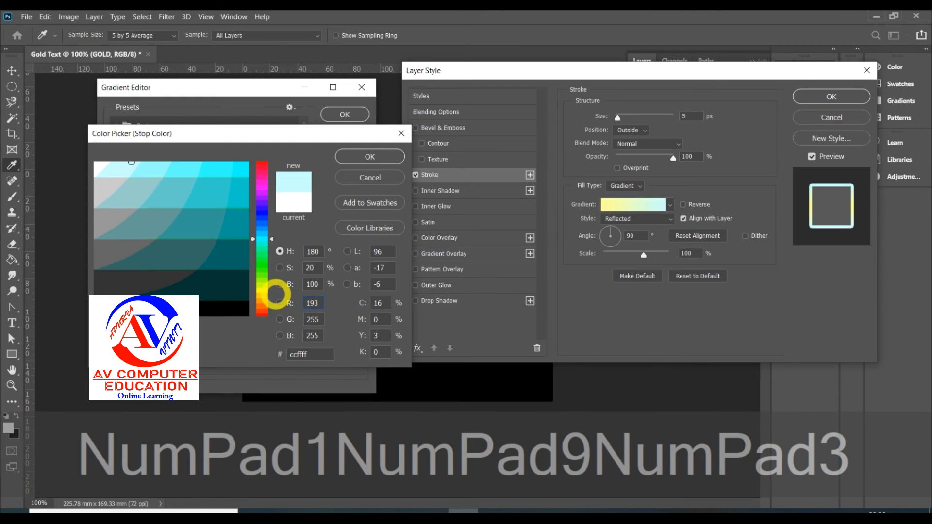
left_click(314, 320)
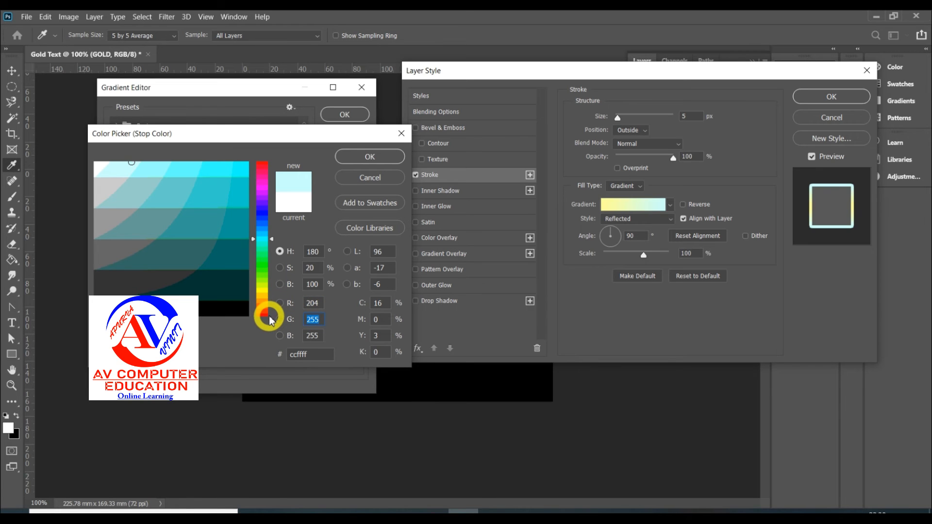
type("172")
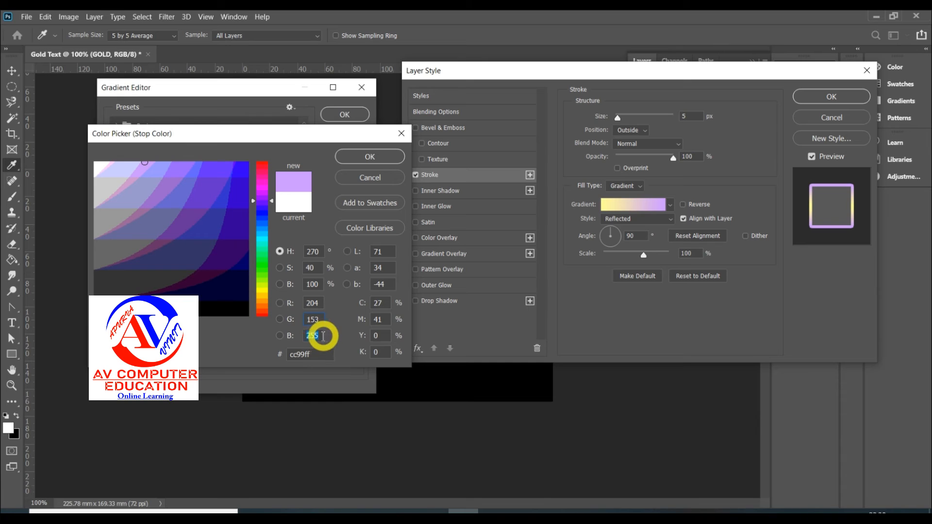
left_click_drag(321, 335, 255, 331)
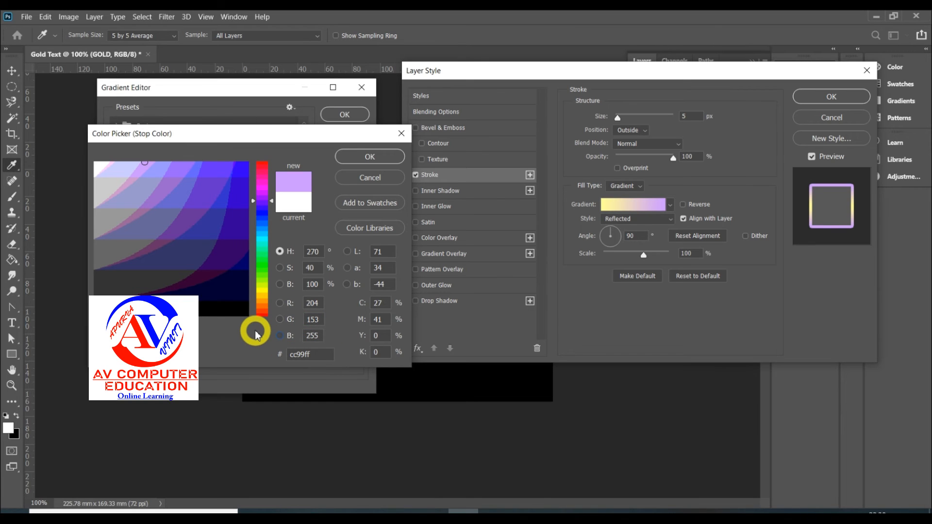
key("KP_8")
key("KP_1")
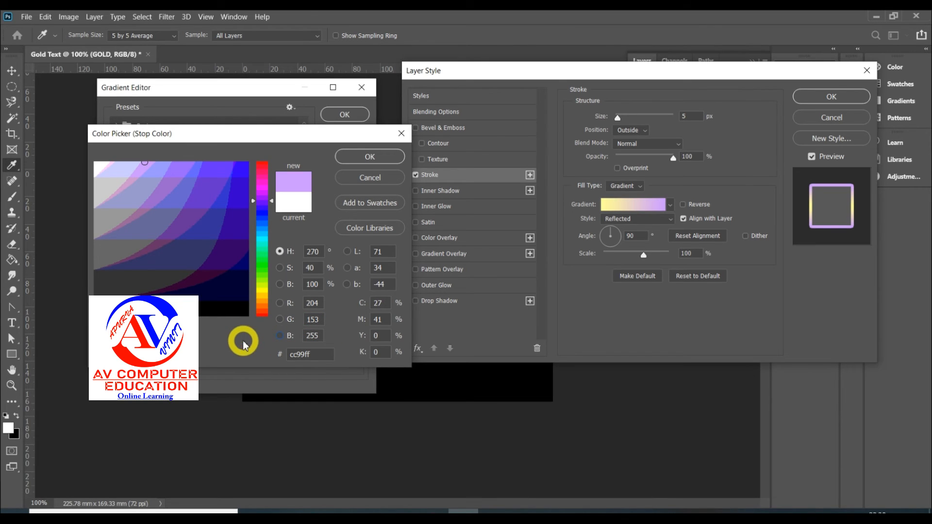
left_click_drag(319, 334, 246, 335)
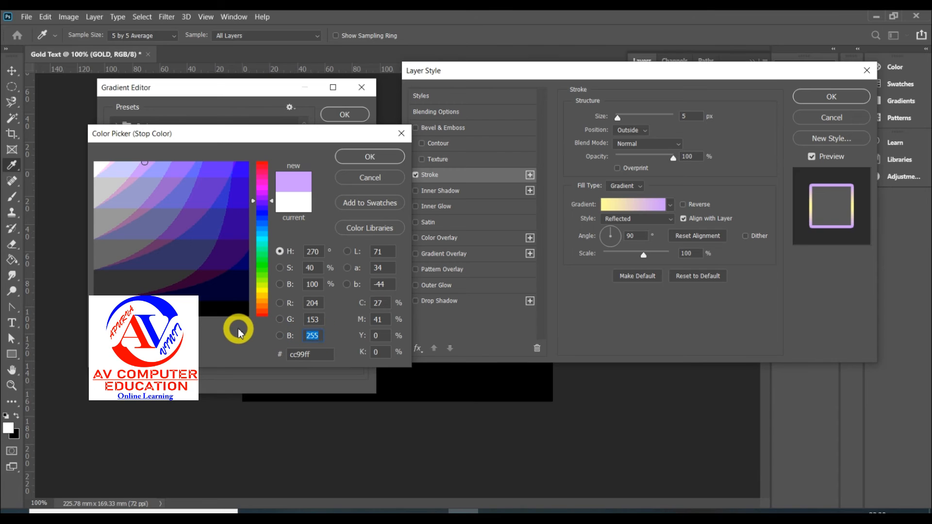
type("81")
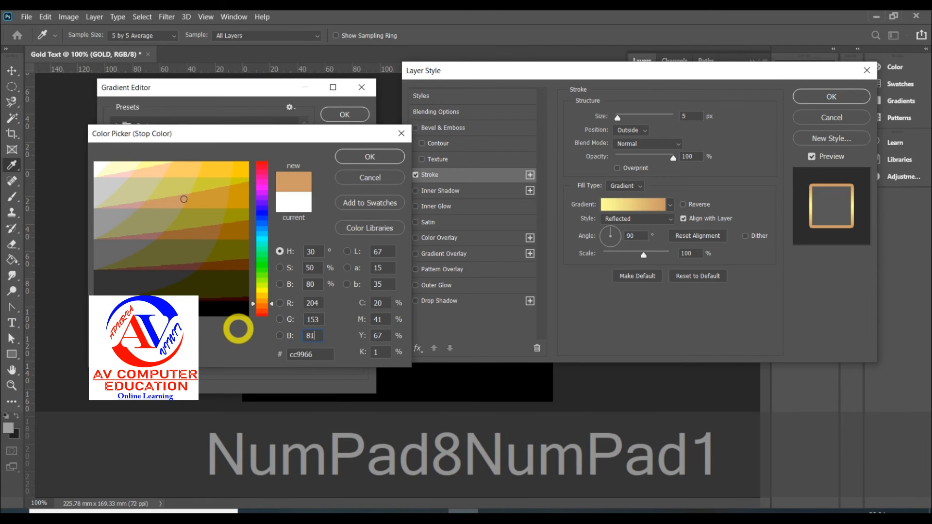
left_click(369, 157)
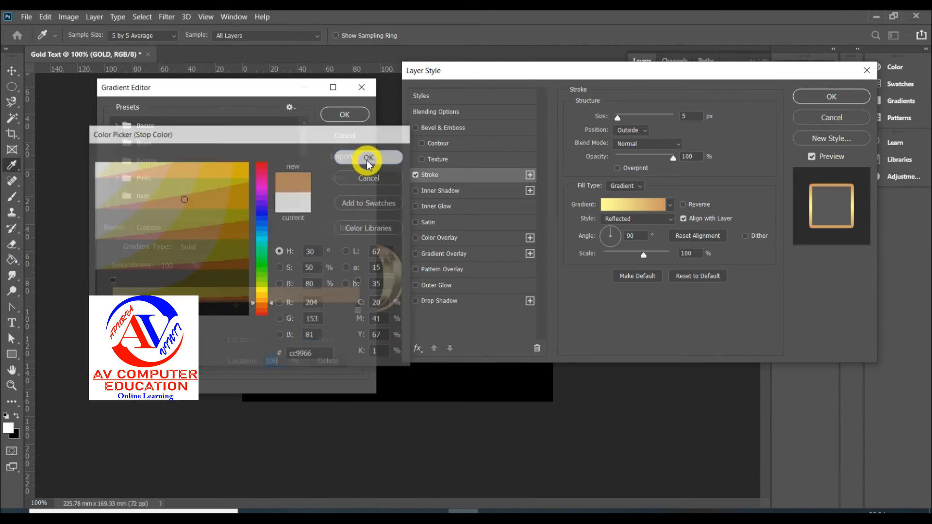
left_click(354, 116)
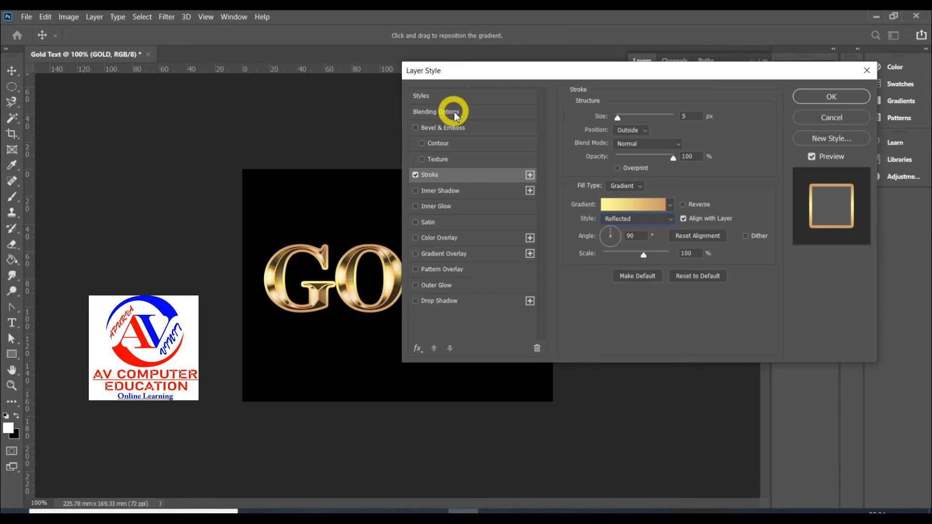
Add Bevel & Emboss to the original GOLD text layer with the Stroke Emboss style and Chisel Hard technique.
left_click(444, 128)
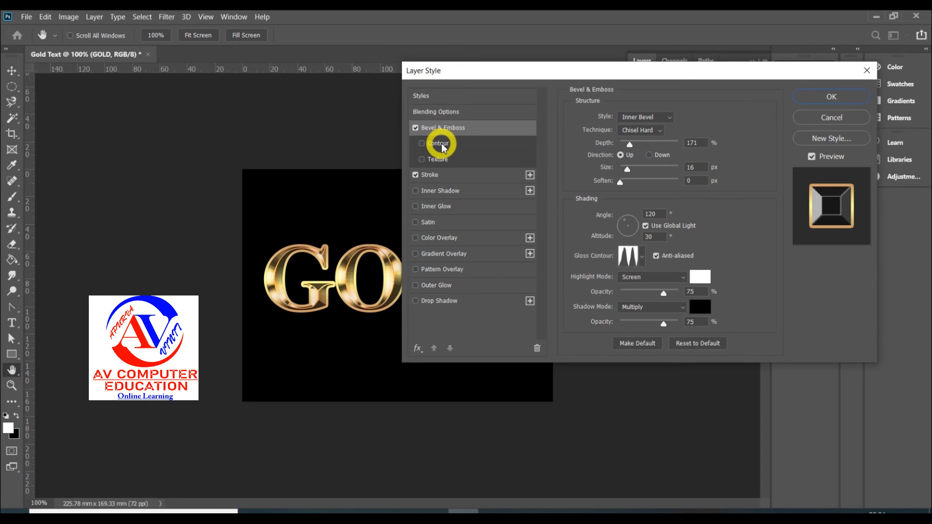
left_click(653, 118)
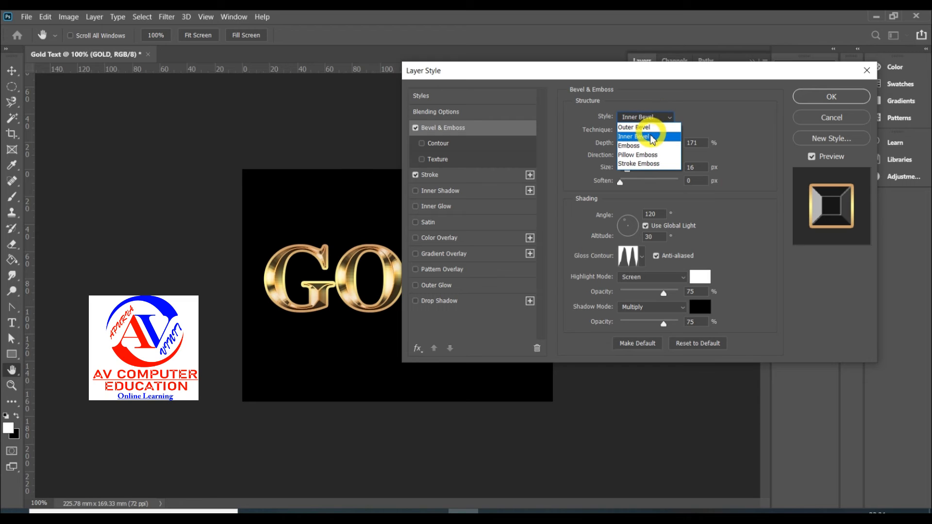
left_click(656, 165)
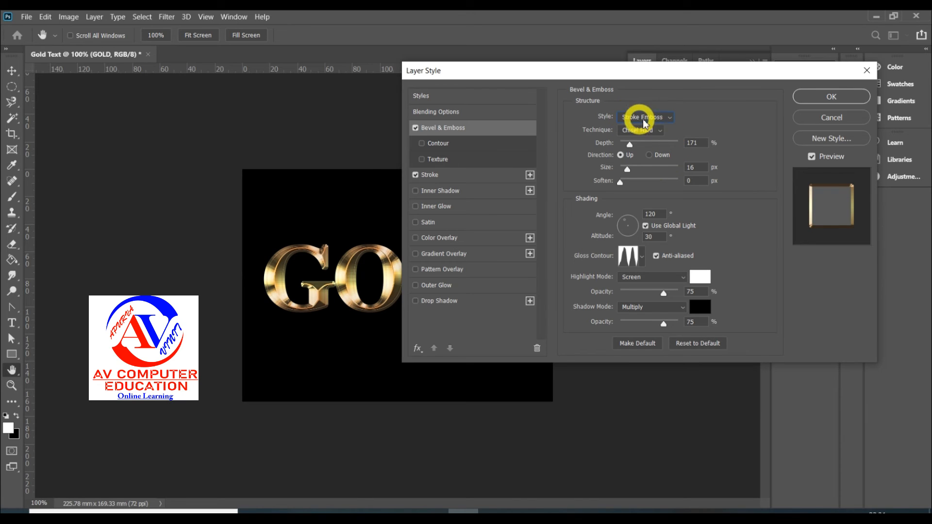
left_click(660, 136)
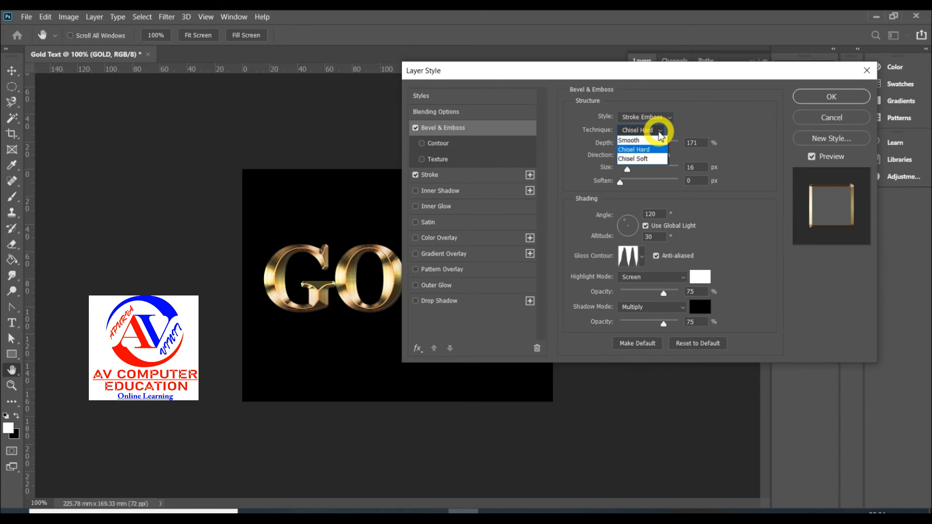
left_click(645, 146)
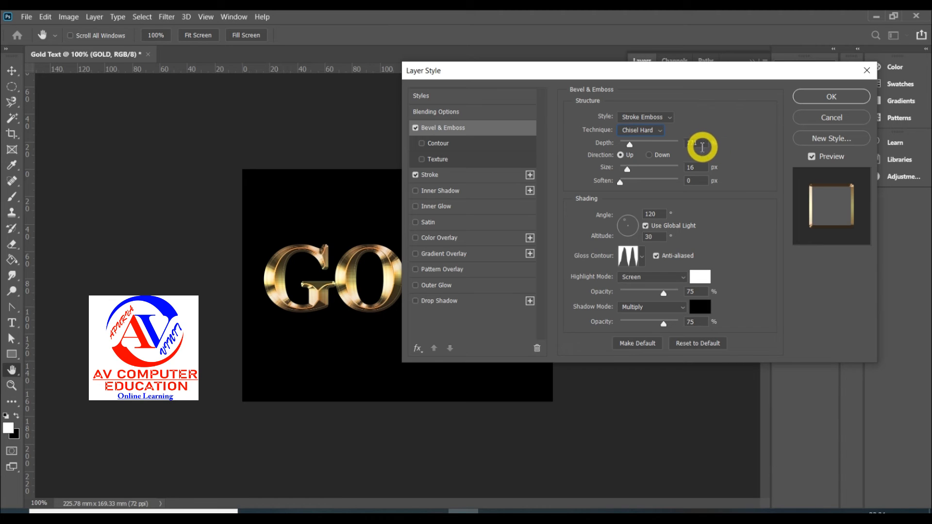
Set the bevel's depth to 201% and size to 5 px, and enable its Contour option.
key("Tab")
type("201")
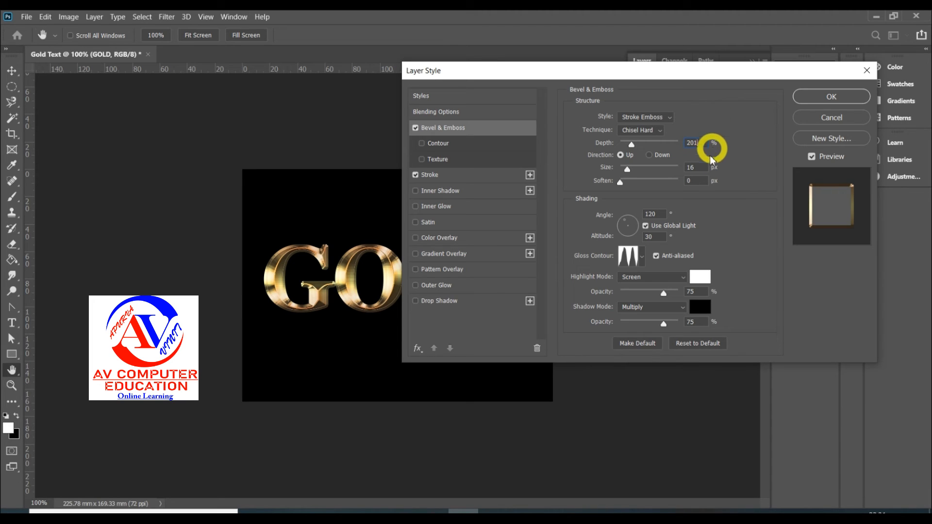
left_click_drag(702, 166, 664, 161)
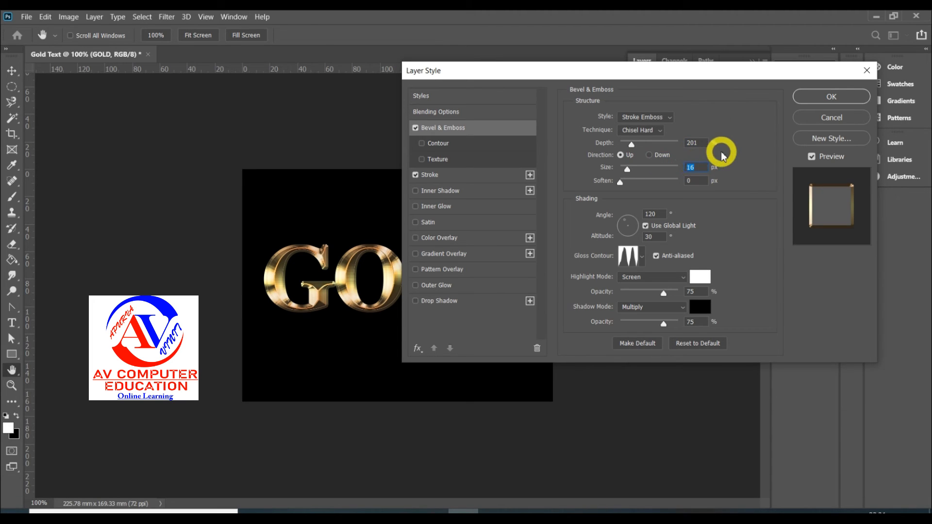
type("5")
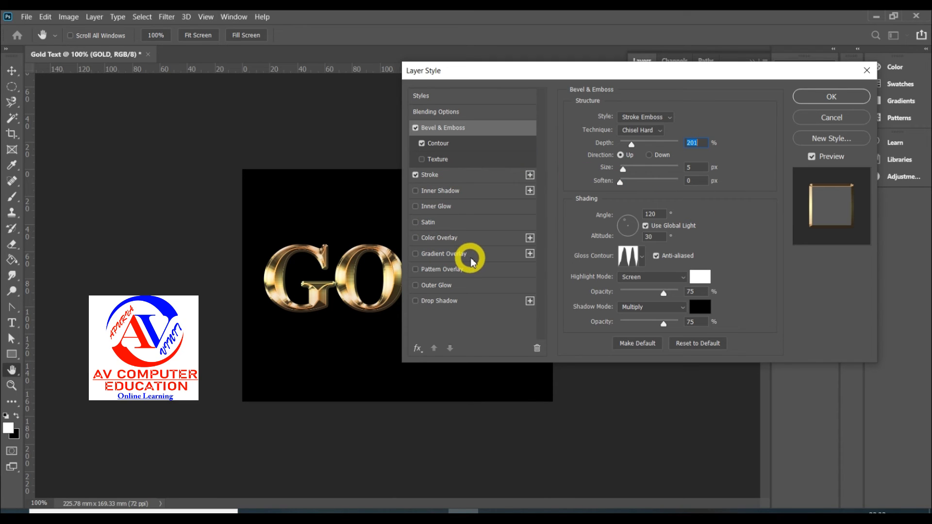
Add an outer glow to the original GOLD text layer with 50% opacity.
left_click(452, 287)
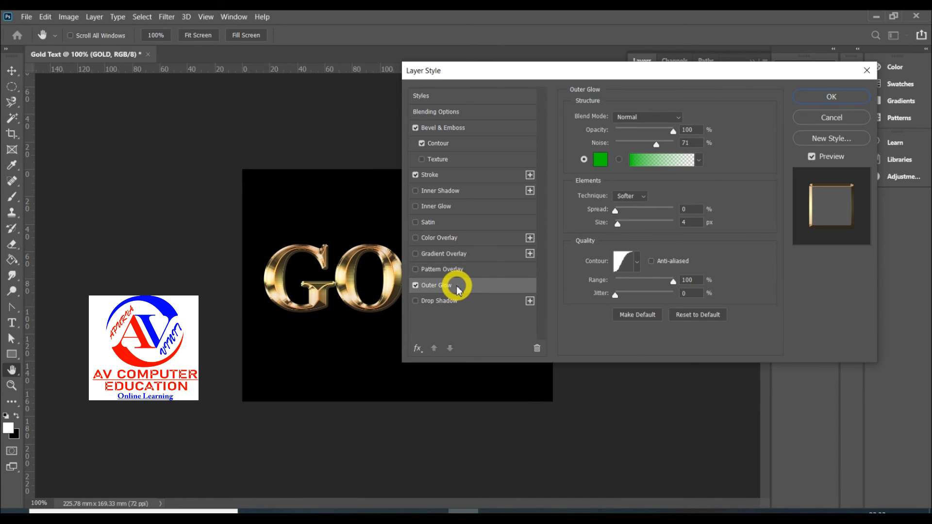
left_click(692, 129)
type("50")
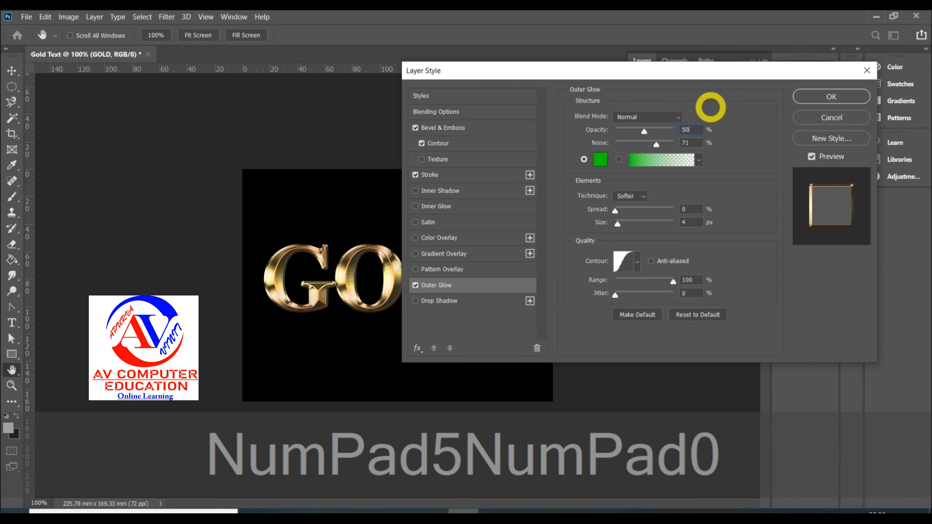
Set the outer glow colour of the original GOLD text layer to RGB 183, 145, 79.
left_click(601, 160)
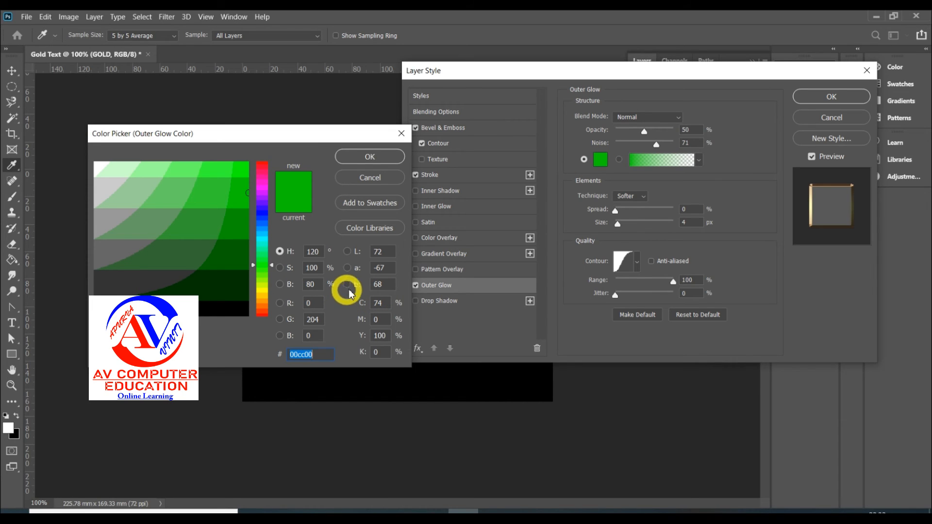
left_click(313, 303)
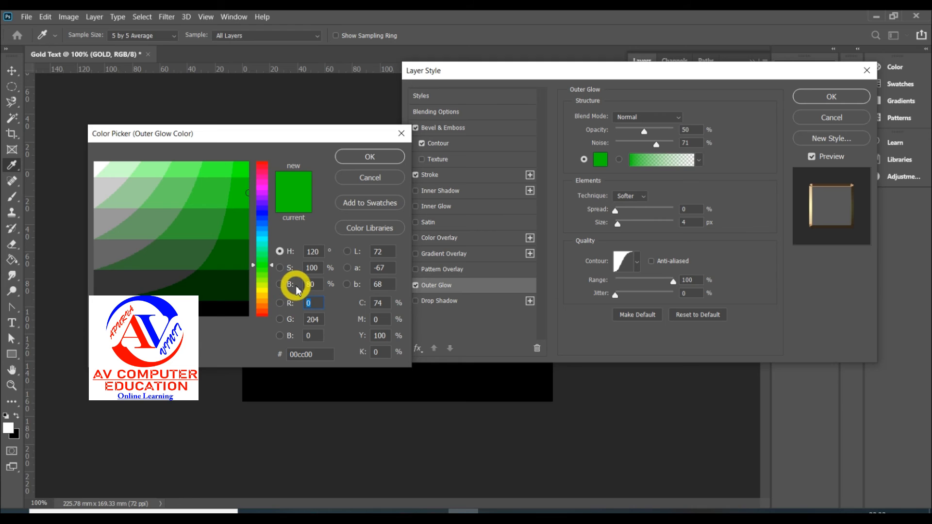
type("18")
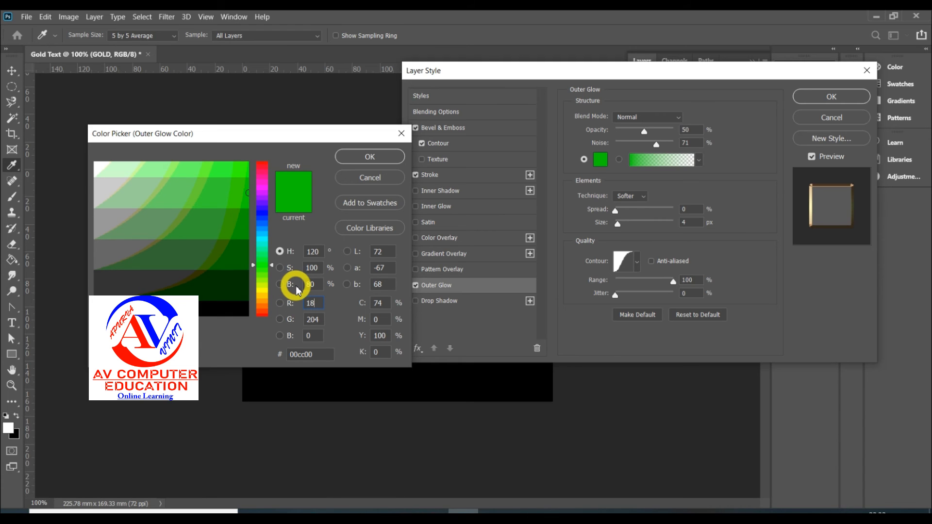
type("3")
left_click(315, 319)
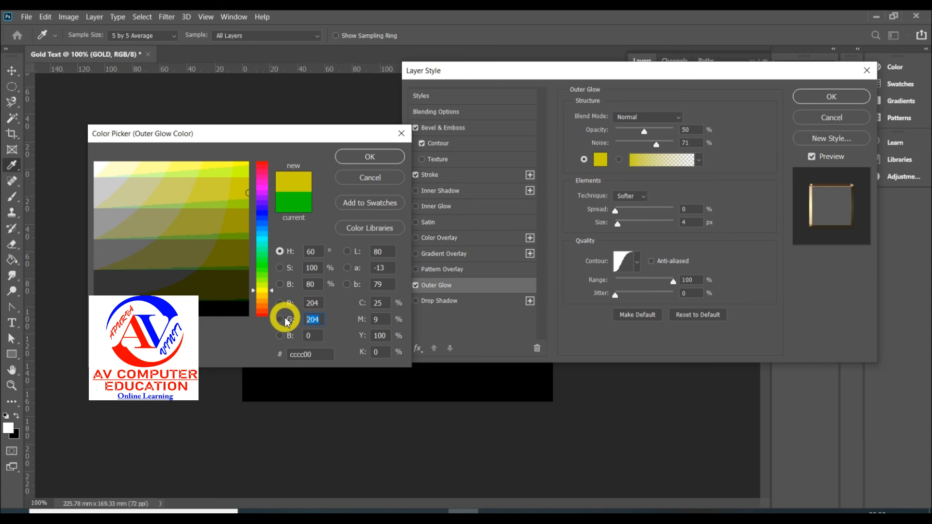
type("145")
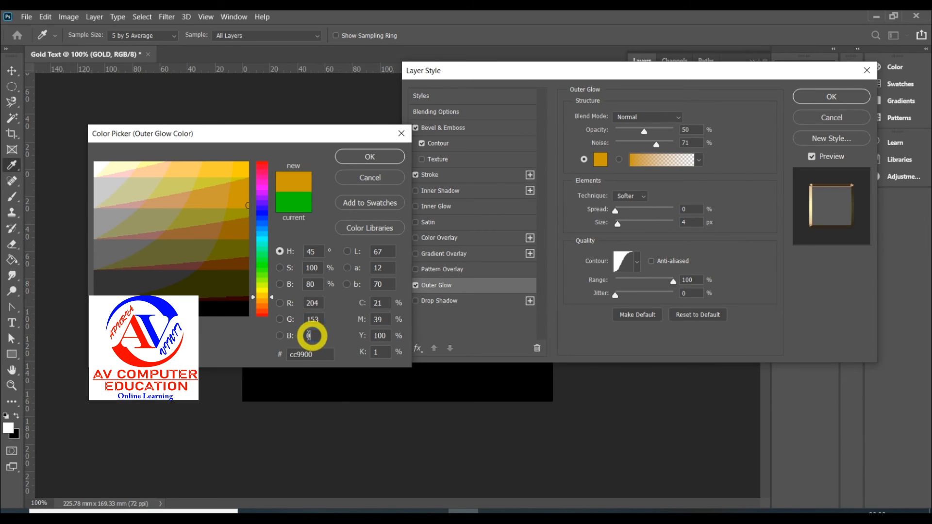
left_click(312, 336)
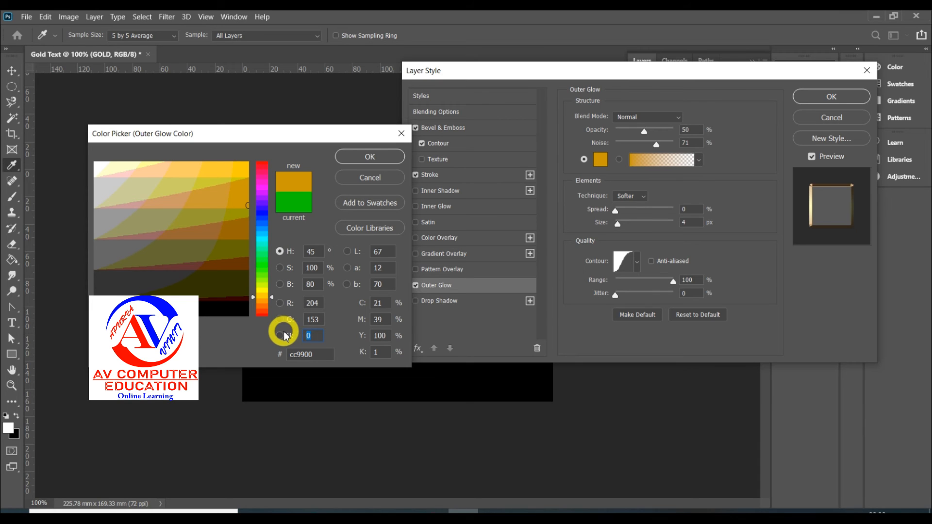
type("79")
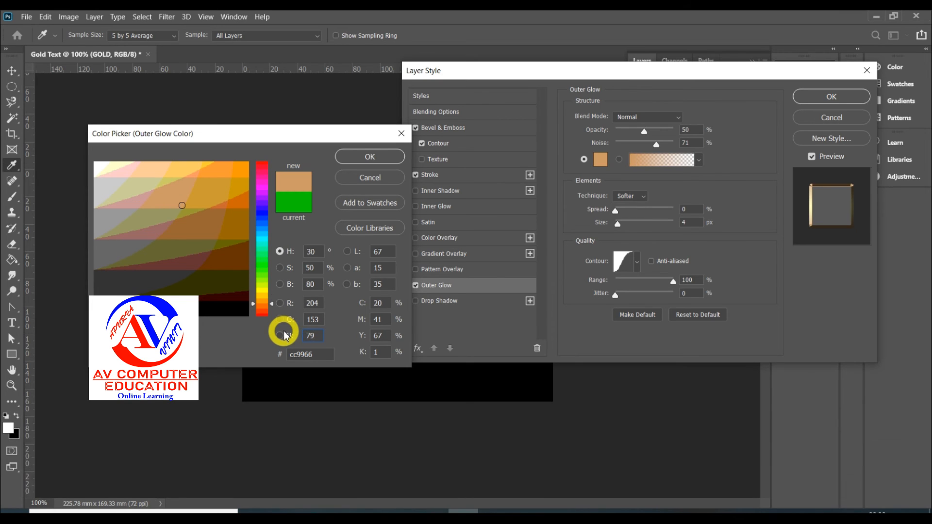
left_click(373, 158)
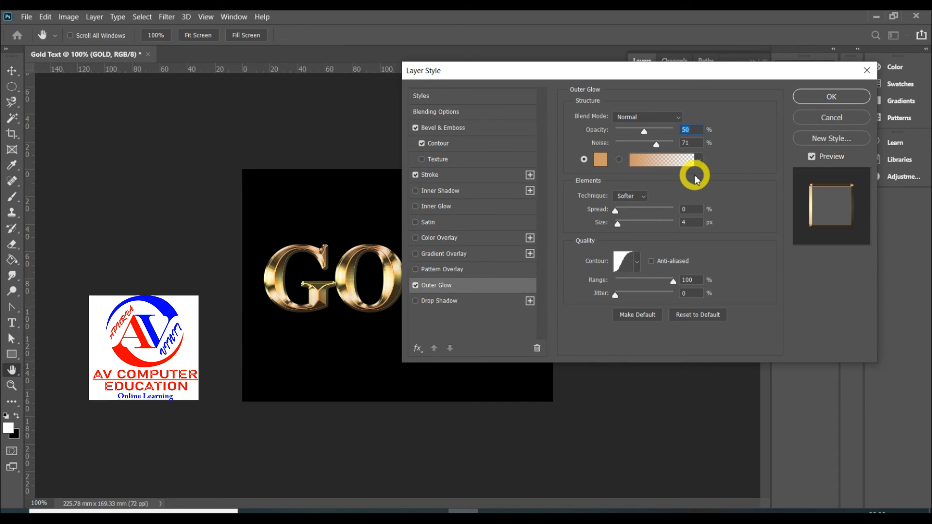
Set the outer glow's size to 29 px, noise to 0% and range to 50%.
left_click(690, 223)
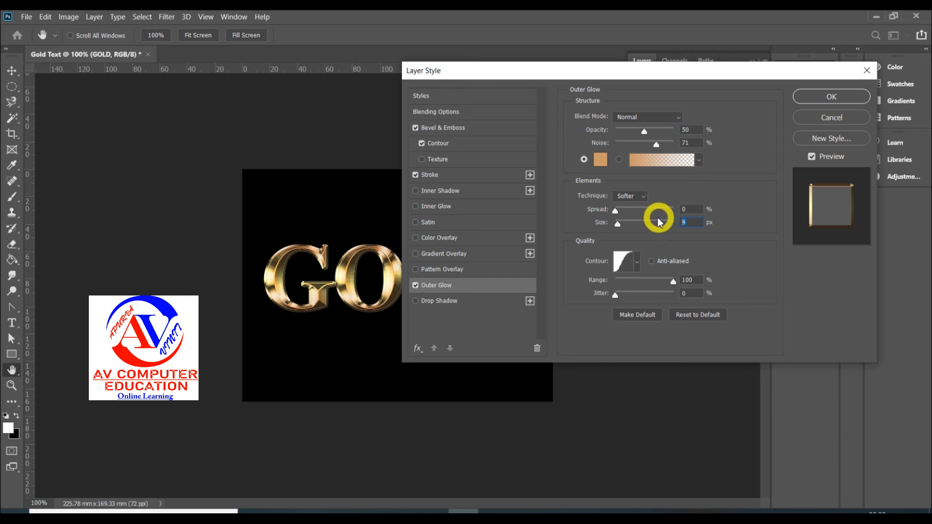
type("29")
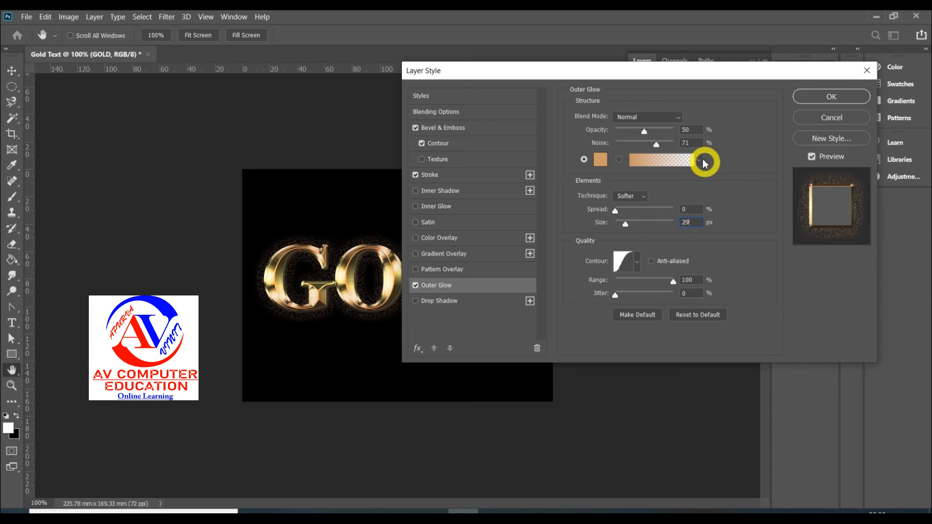
left_click_drag(693, 143, 664, 141)
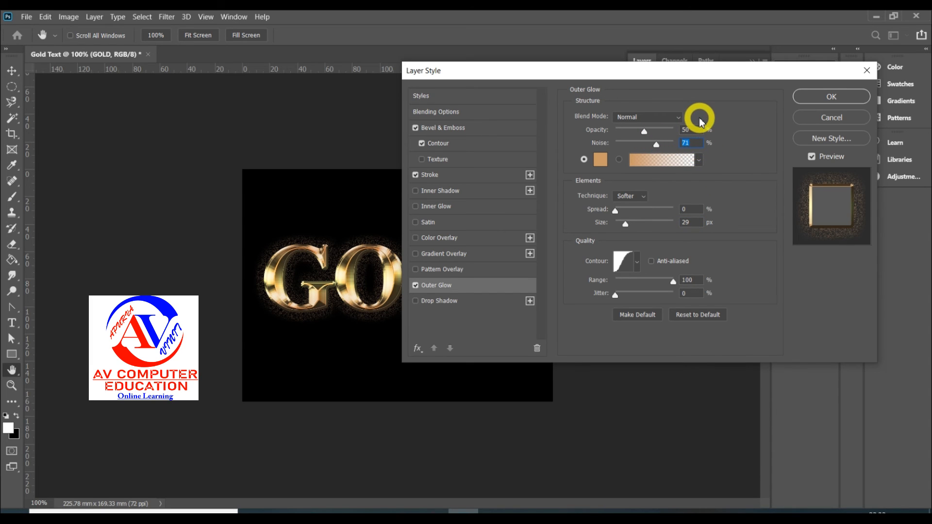
type("0")
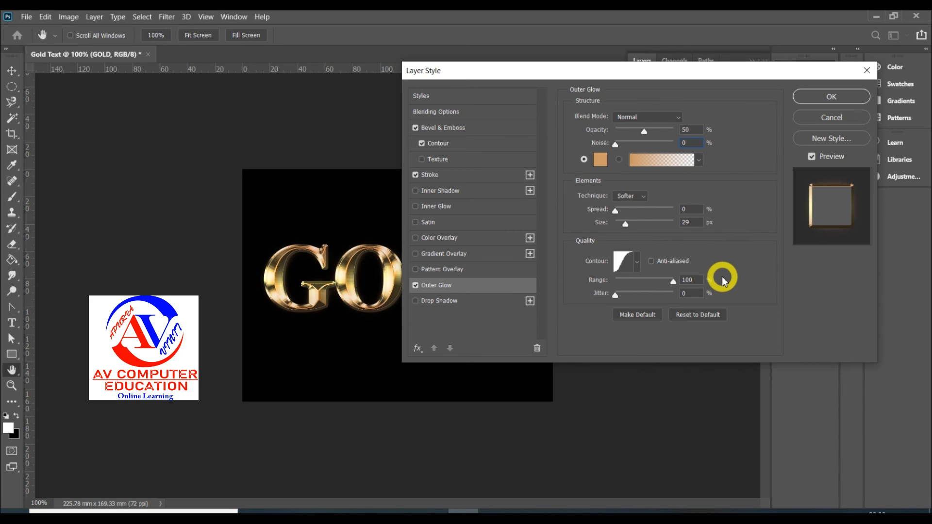
left_click(689, 279)
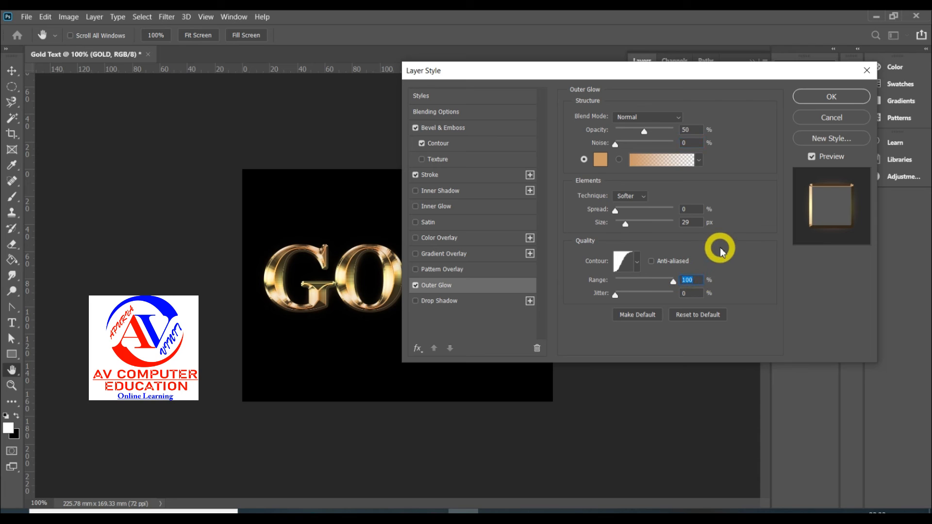
type("50")
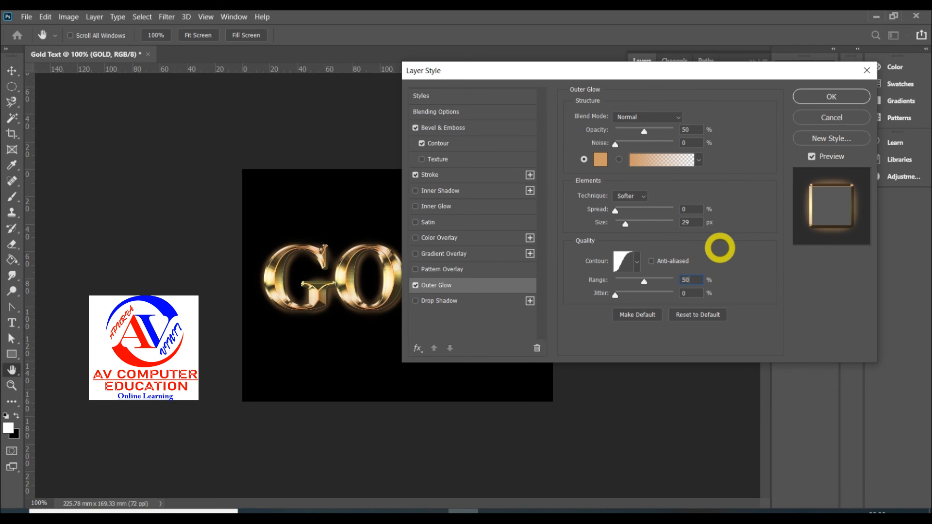
Choose the straight linear contour for the outer glow and apply the layer style.
left_click(637, 264)
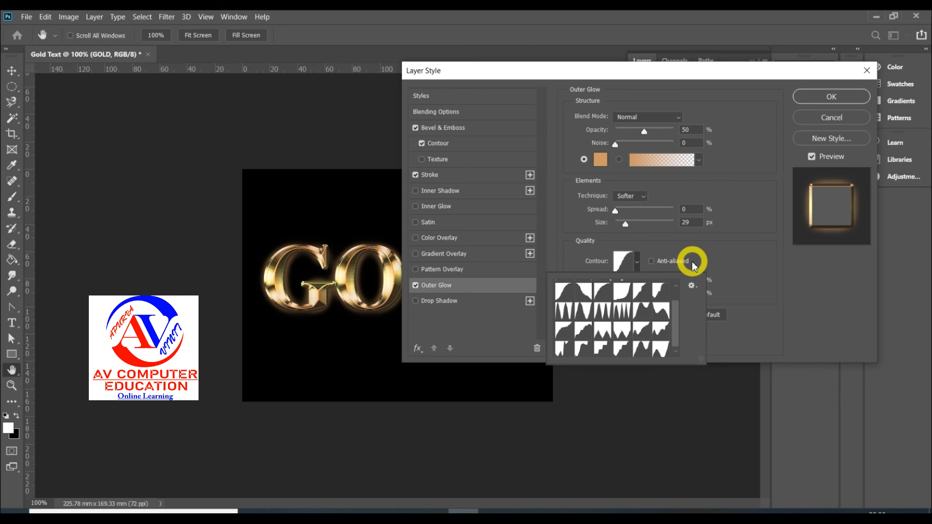
left_click_drag(678, 320, 678, 298)
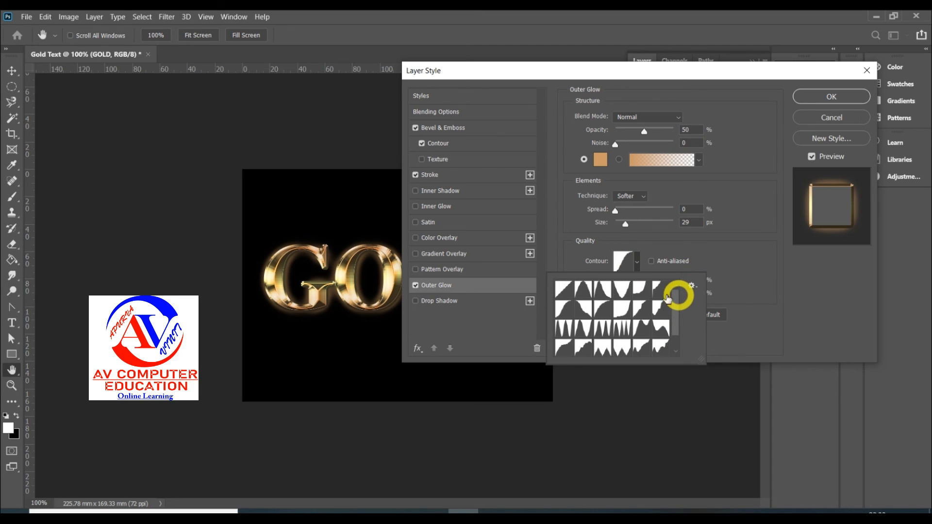
left_click(563, 291)
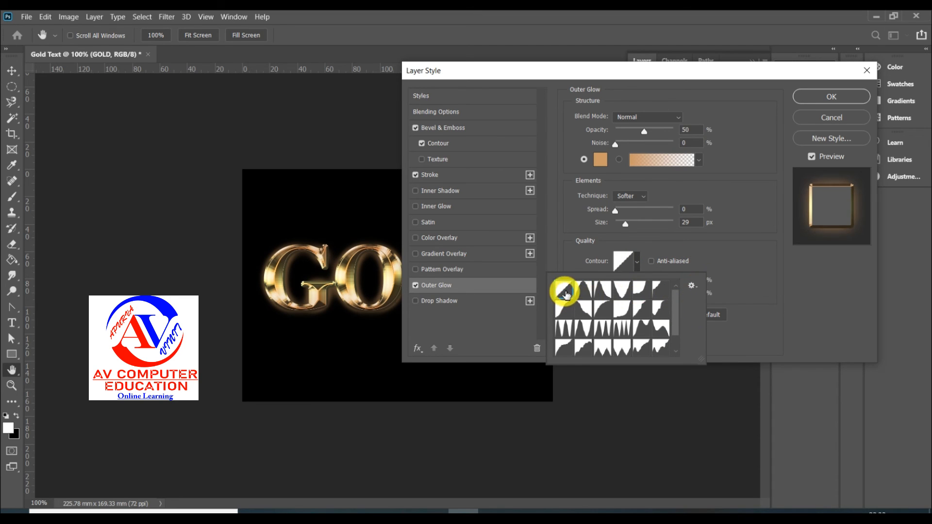
left_click(741, 268)
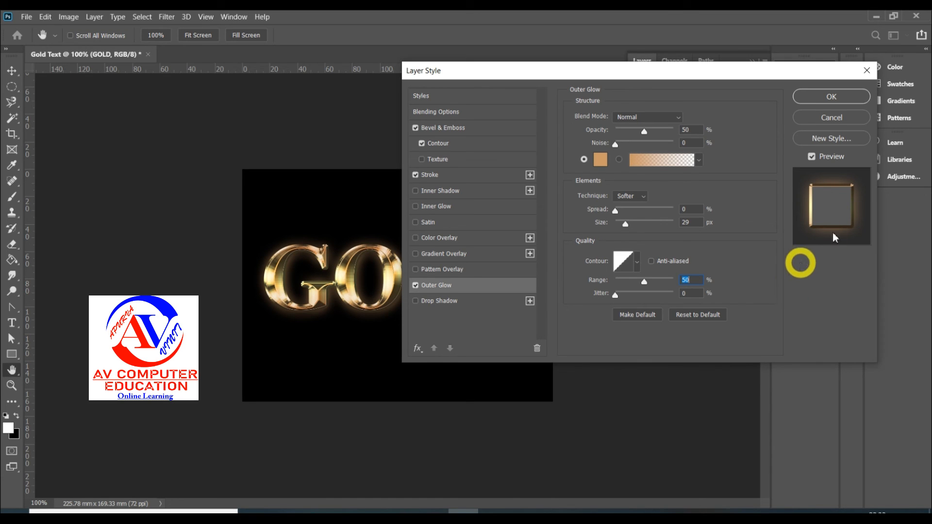
left_click(842, 97)
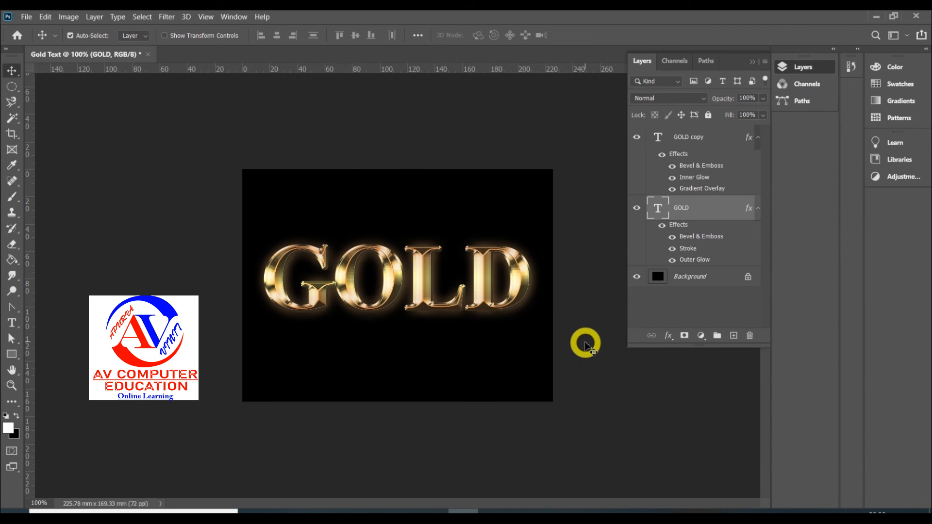
Flatten both GOLD text layers and the black background into a single layer.
key("ctrl+equal")
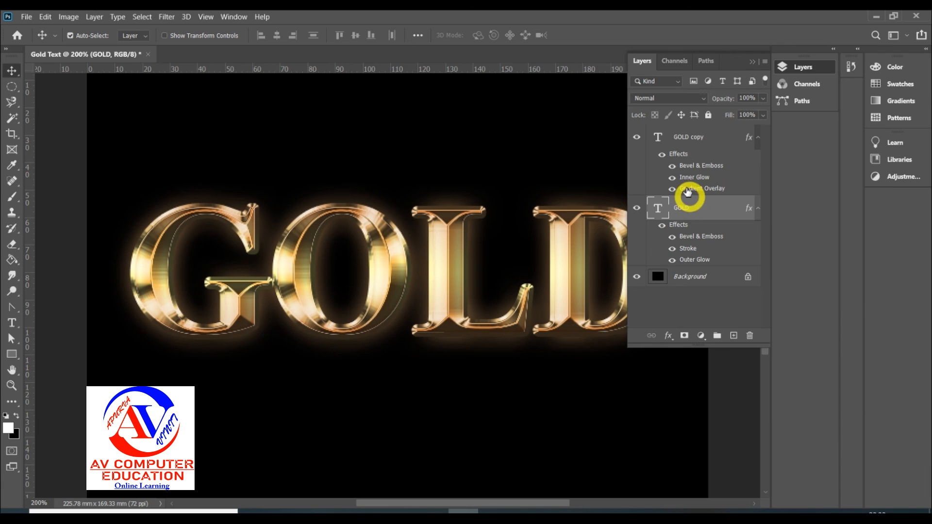
left_click(756, 63)
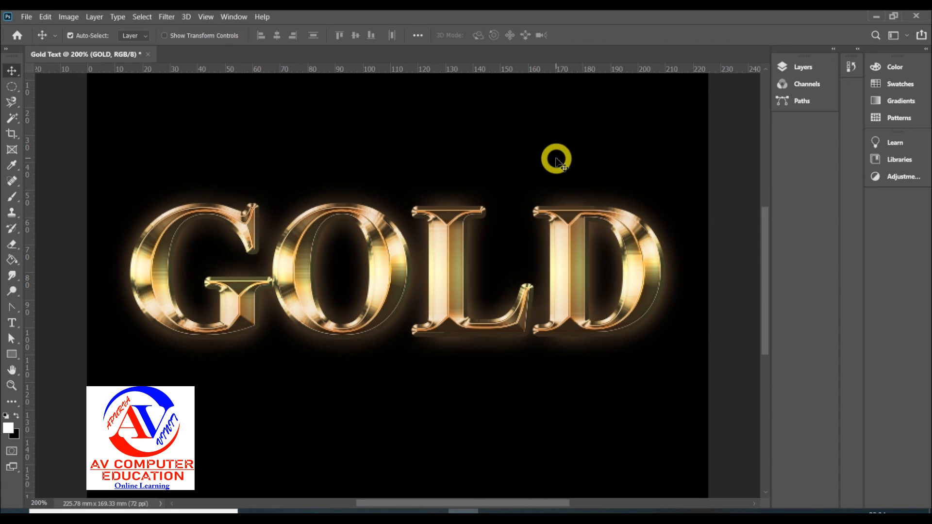
left_click(798, 67)
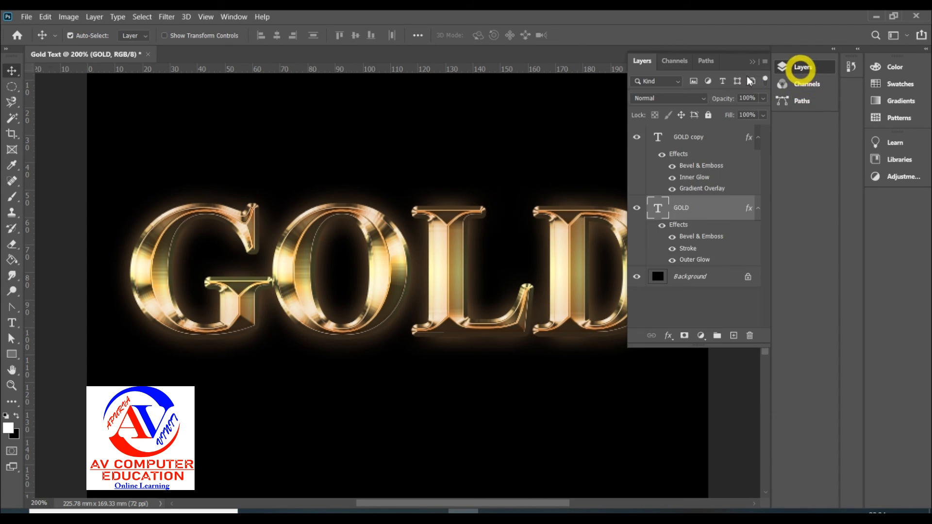
scroll(707, 189, "up", 2)
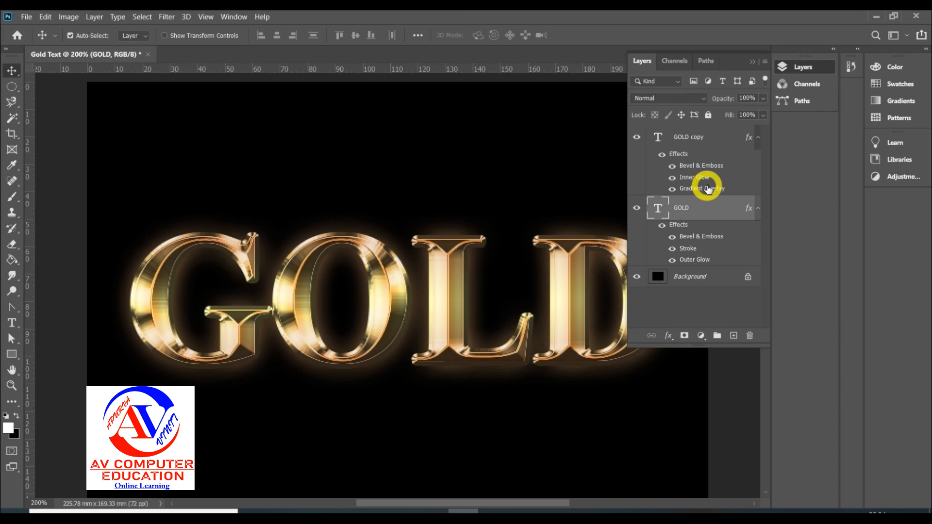
left_click(698, 144)
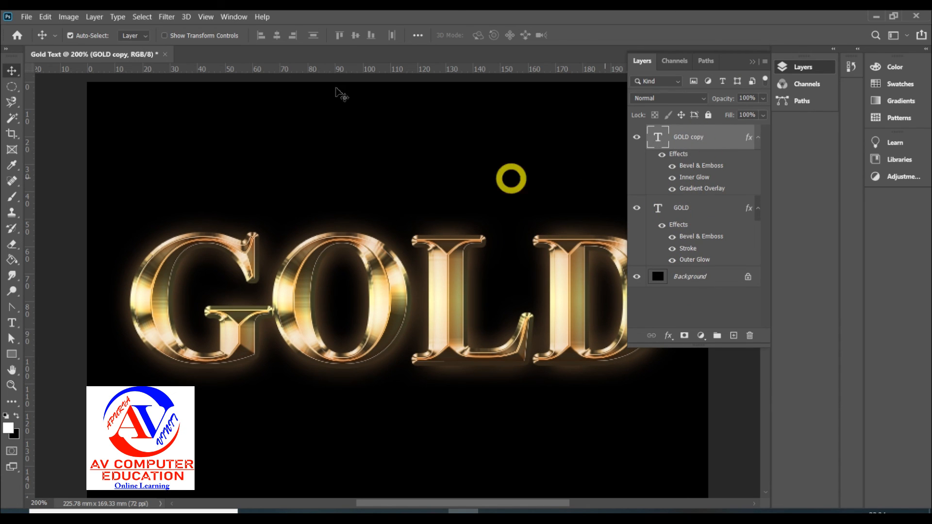
left_click(94, 16)
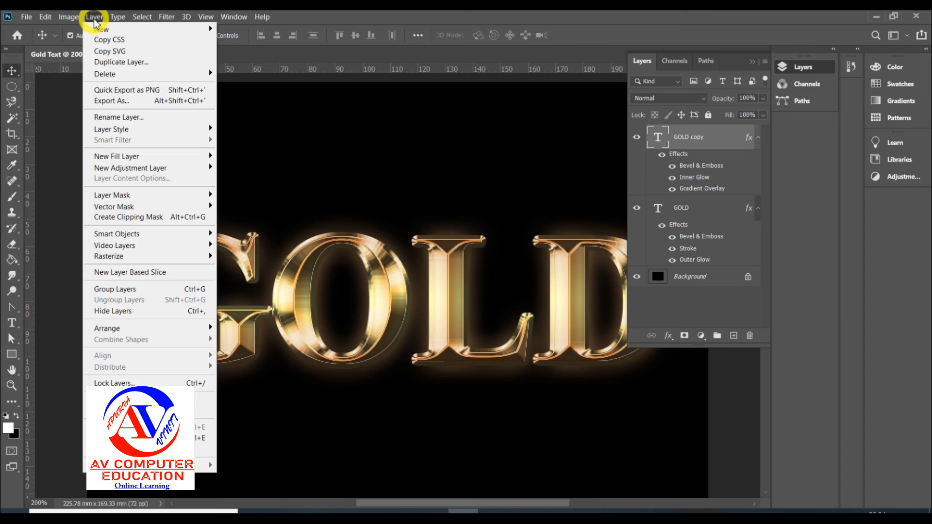
left_click(145, 449)
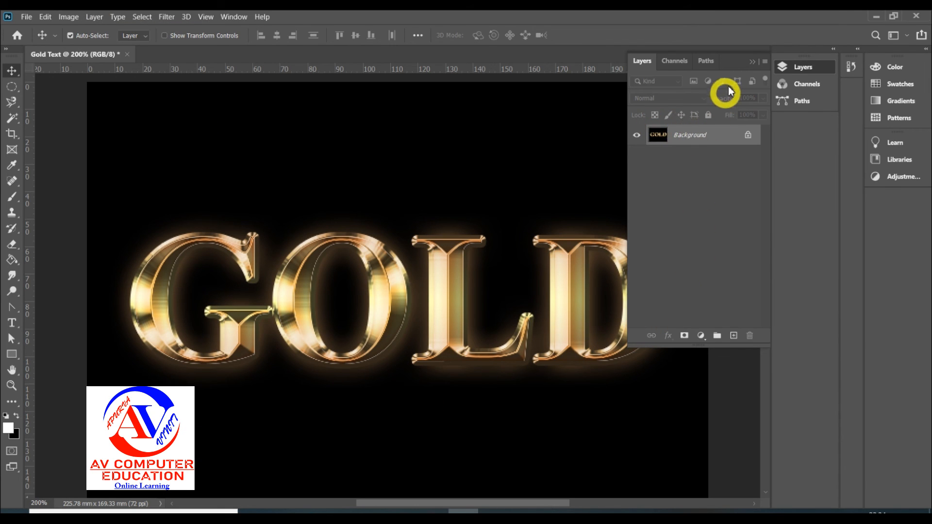
left_click(751, 62)
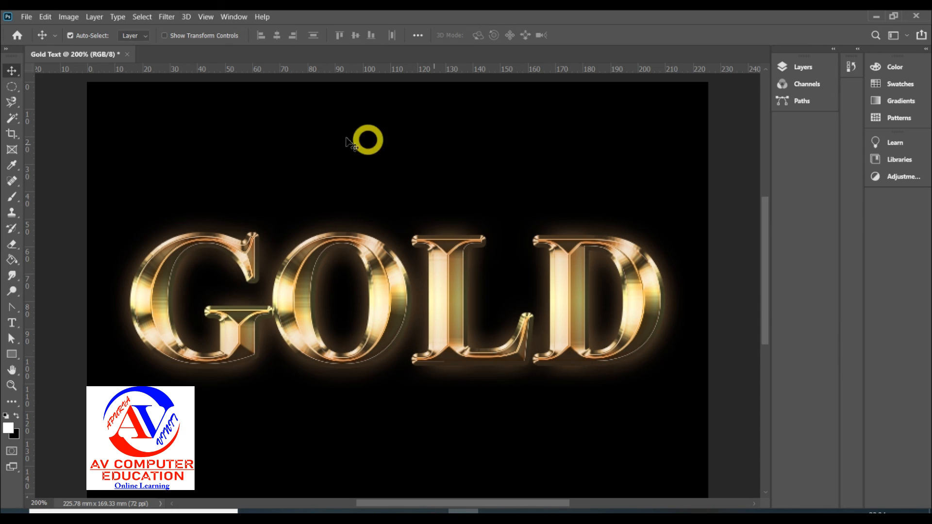
Start a Lens Flare filter on the flattened image with the Movie Prime lens type.
left_click(165, 18)
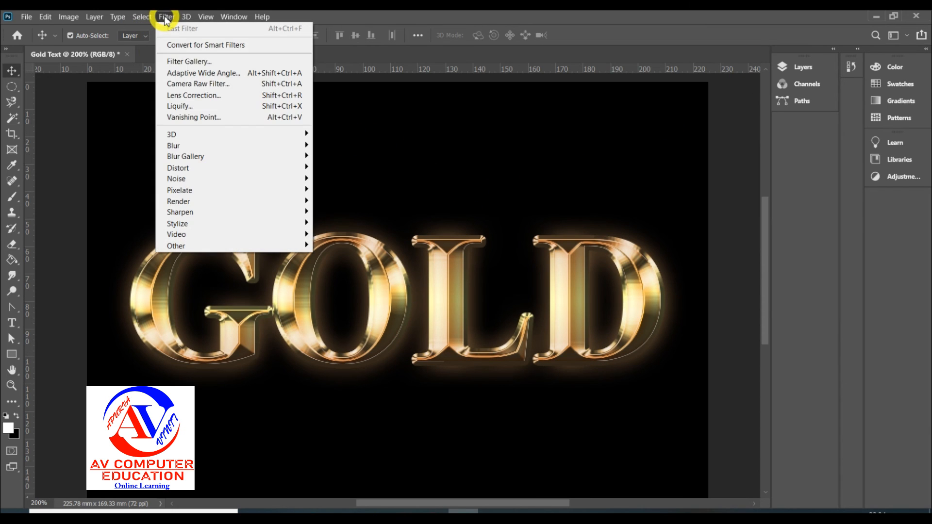
mouse_move(226, 206)
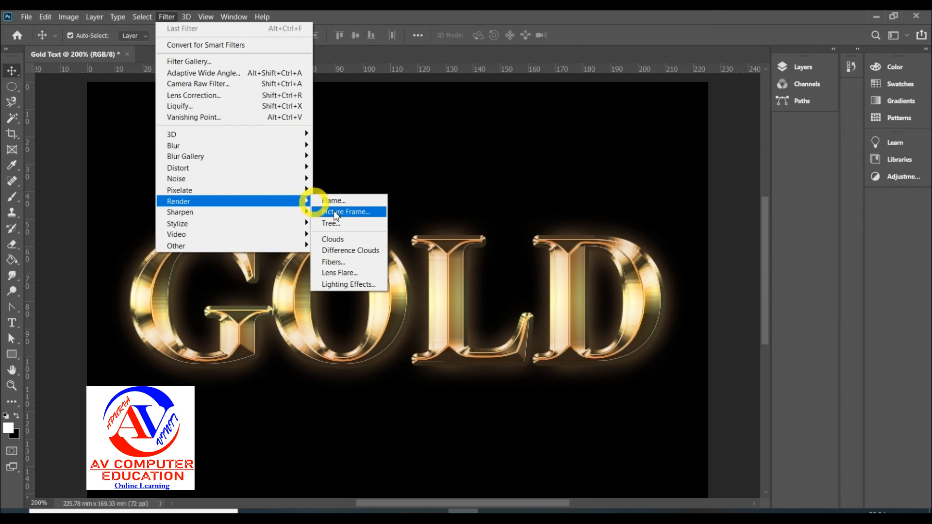
left_click(373, 272)
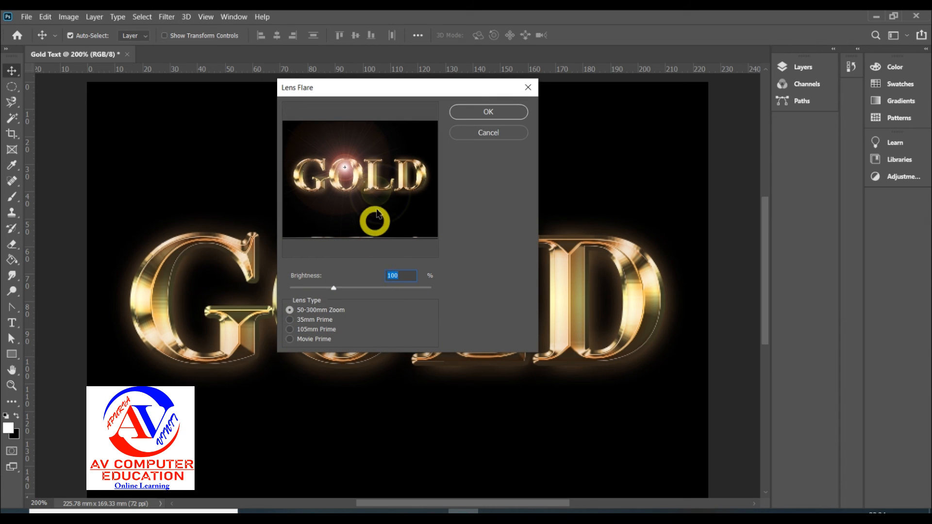
left_click(367, 145)
left_click(351, 141)
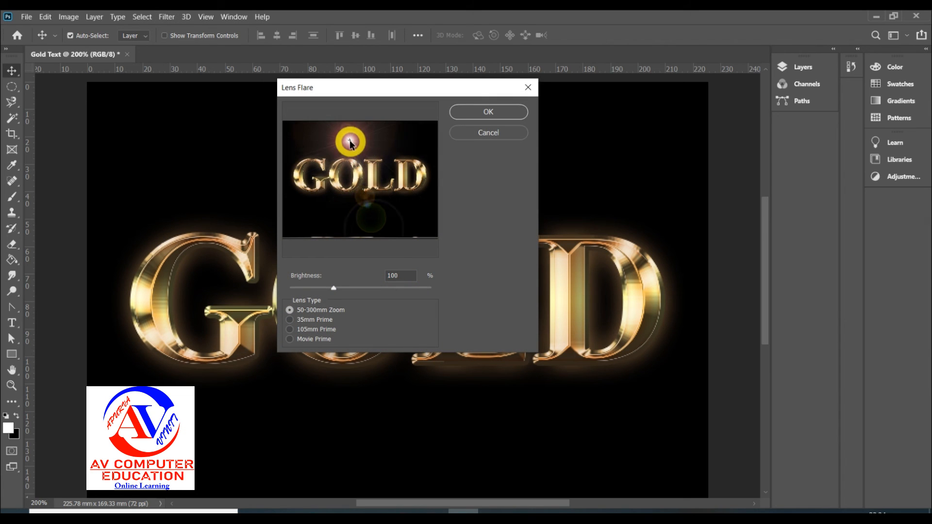
left_click(296, 340)
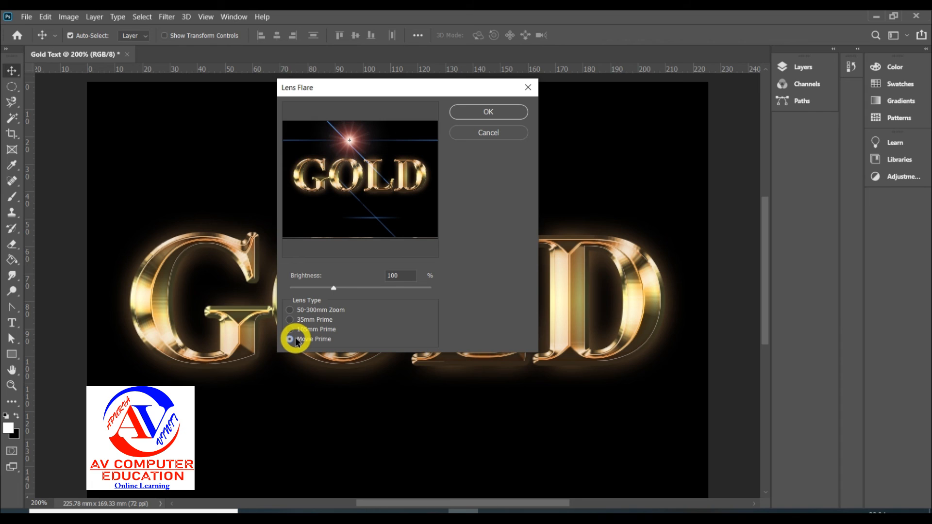
Centre the flare on the upper tip of the letter G, set its brightness to 30% and apply the filter.
left_click(347, 173)
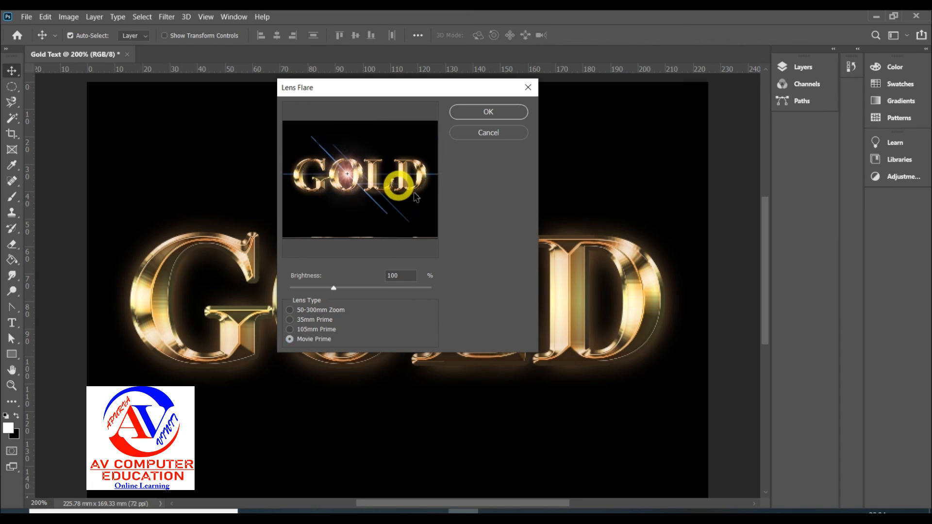
left_click_drag(333, 288, 307, 288)
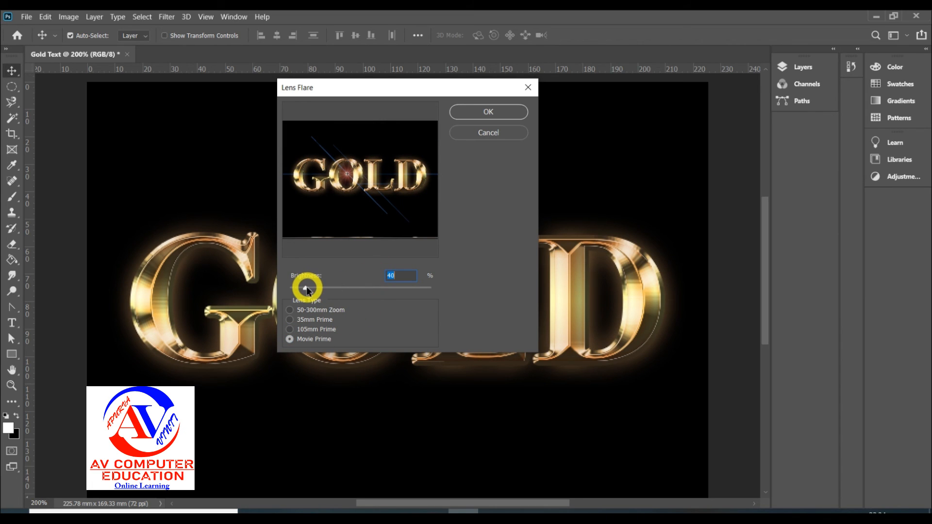
left_click(311, 157)
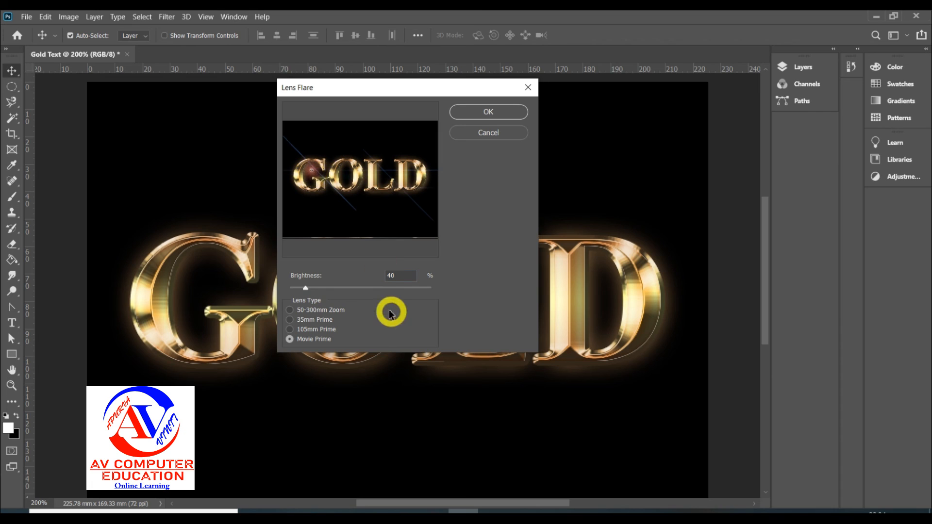
left_click_drag(313, 293, 299, 289)
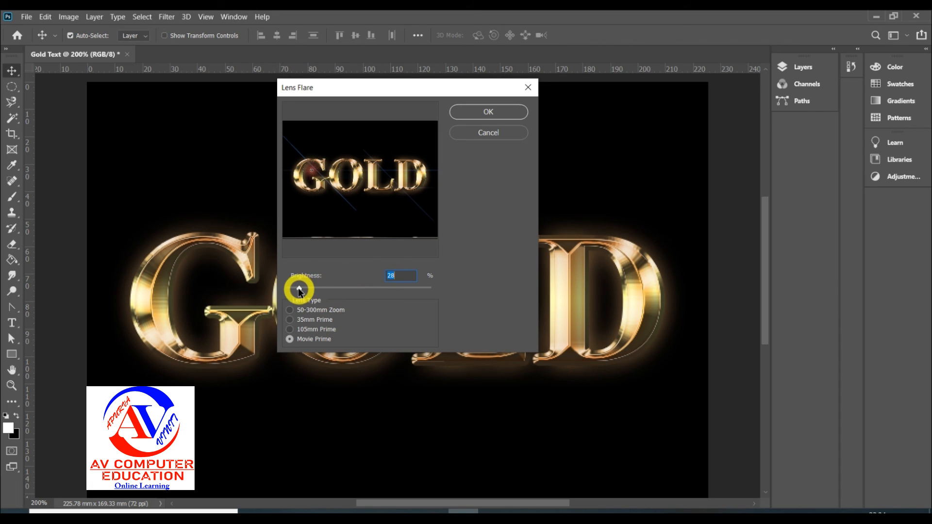
left_click_drag(324, 167, 325, 165)
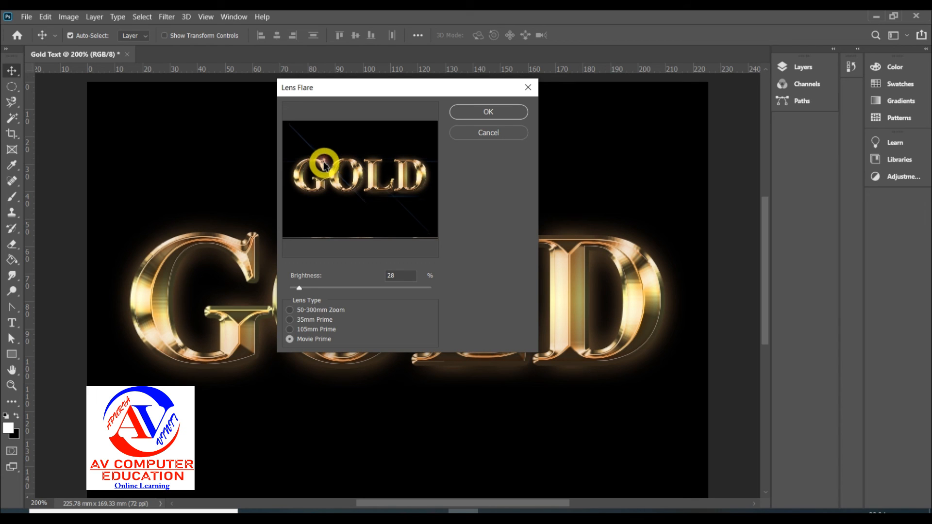
left_click_drag(297, 290, 296, 289)
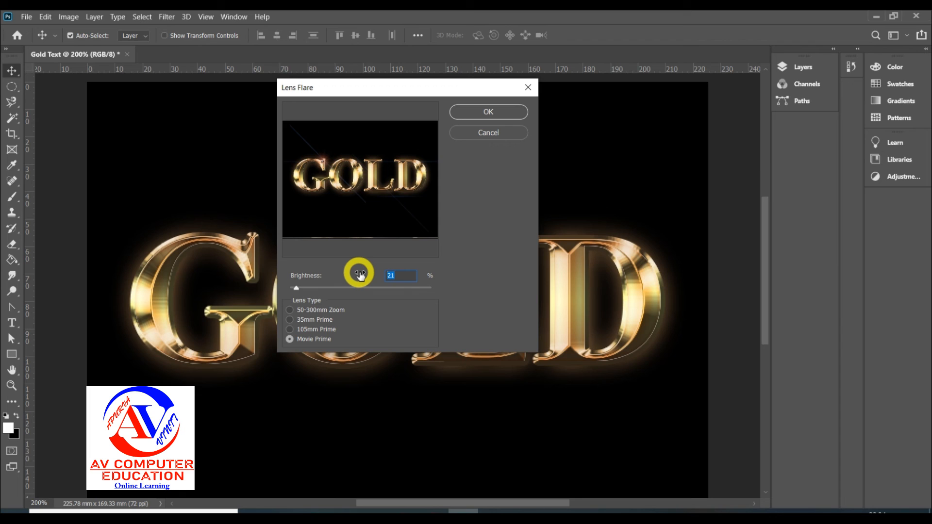
type("10")
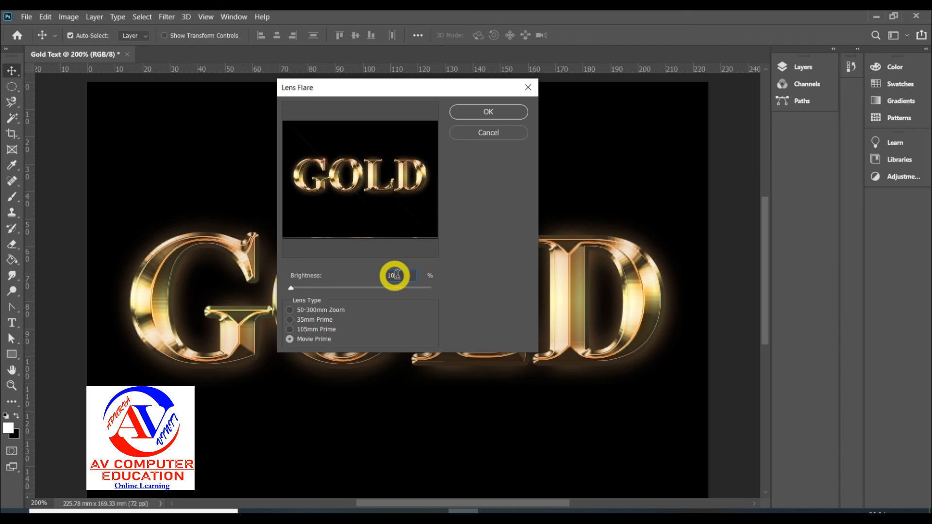
left_click_drag(401, 276, 331, 269)
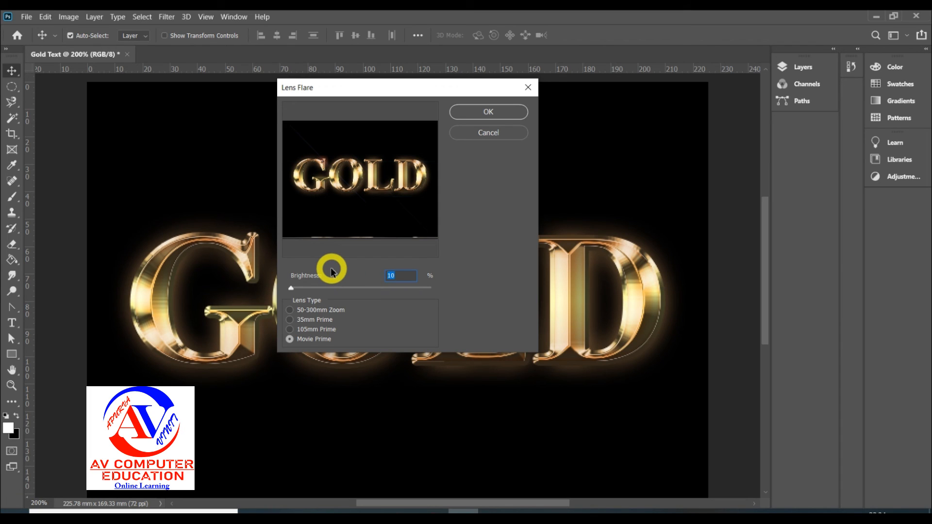
type("30")
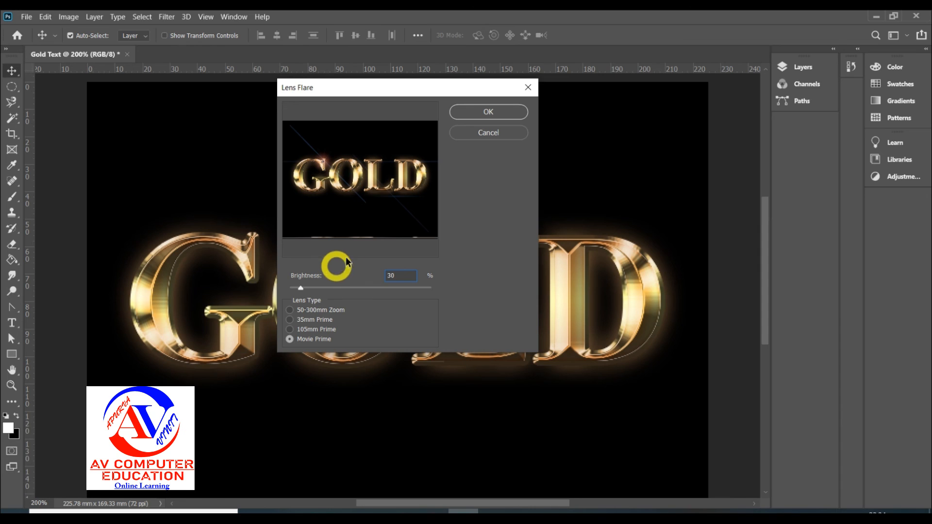
left_click(486, 111)
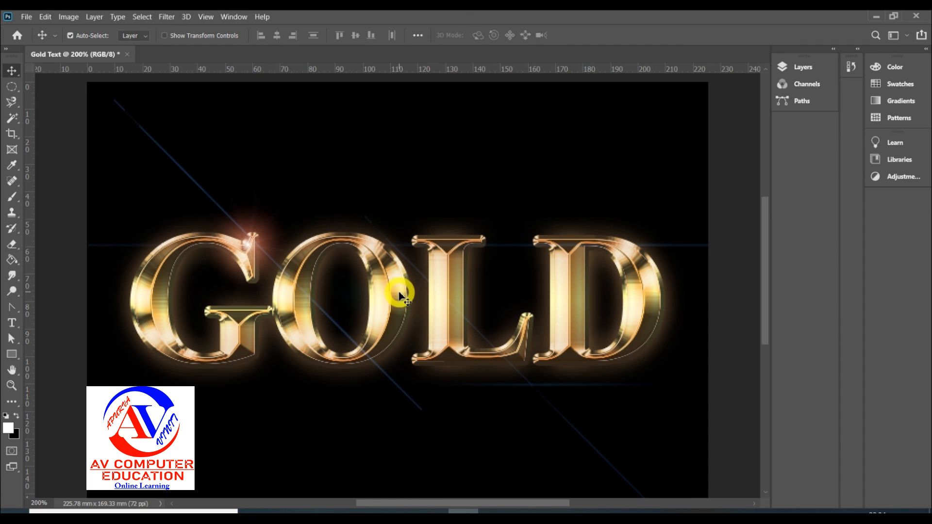
Add a second Lens Flare between the letters L and D with the Movie Prime lens type at 30% brightness.
left_click(167, 17)
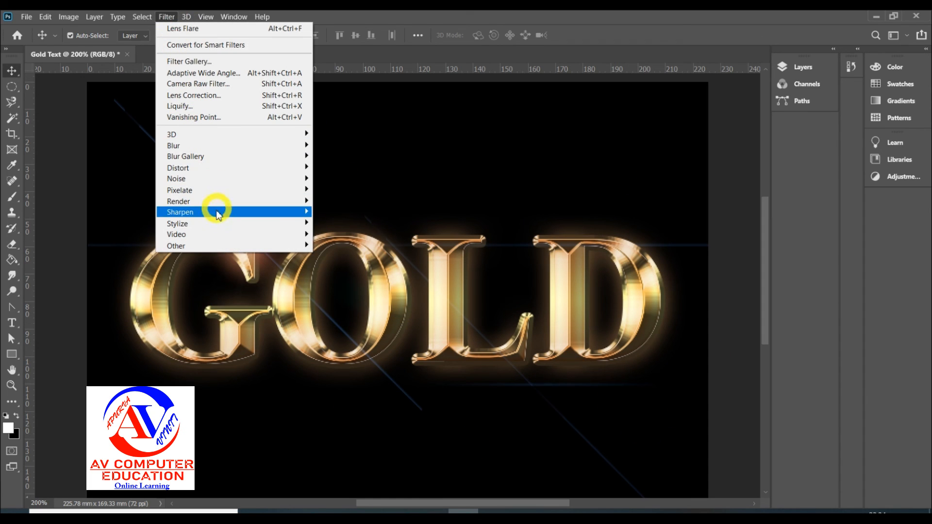
mouse_move(220, 208)
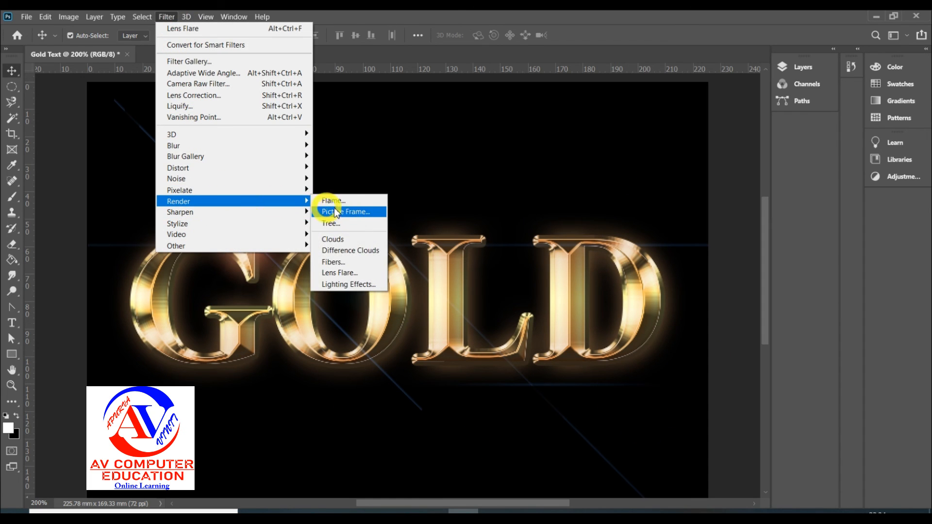
left_click(357, 275)
left_click(391, 173)
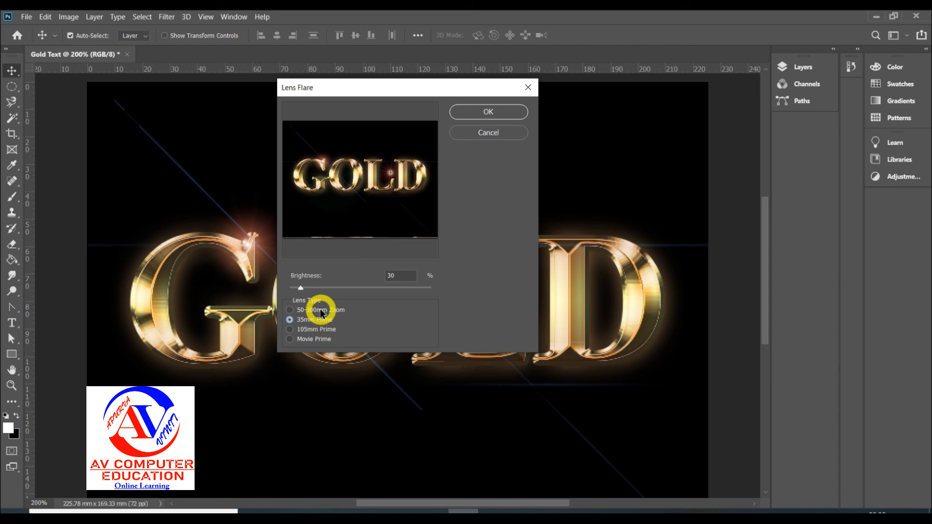
left_click(308, 339)
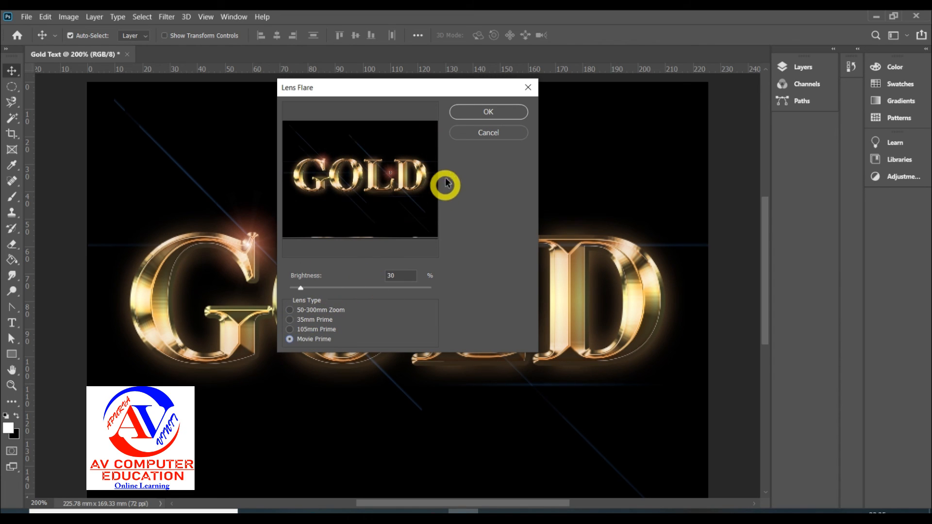
left_click(479, 116)
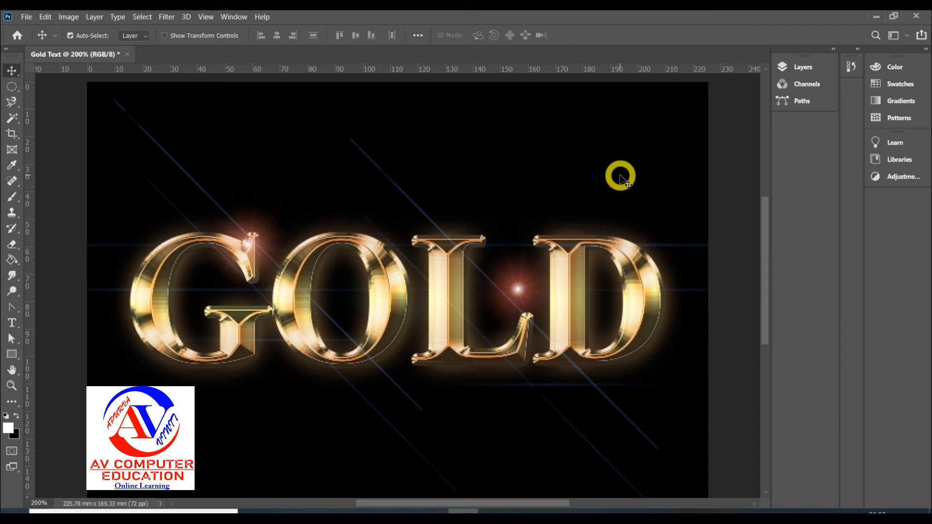
Switch to full screen mode to view the finished gold text without the interface.
key("f")
key("f")
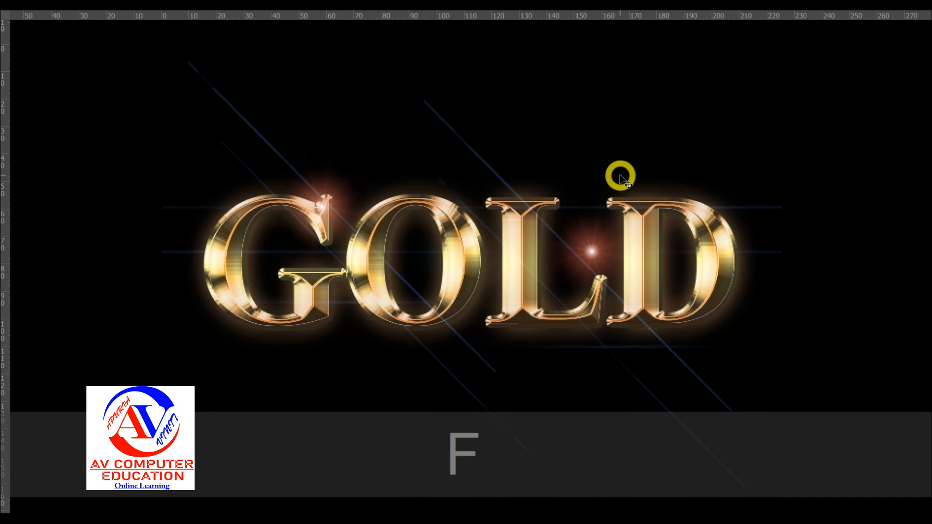